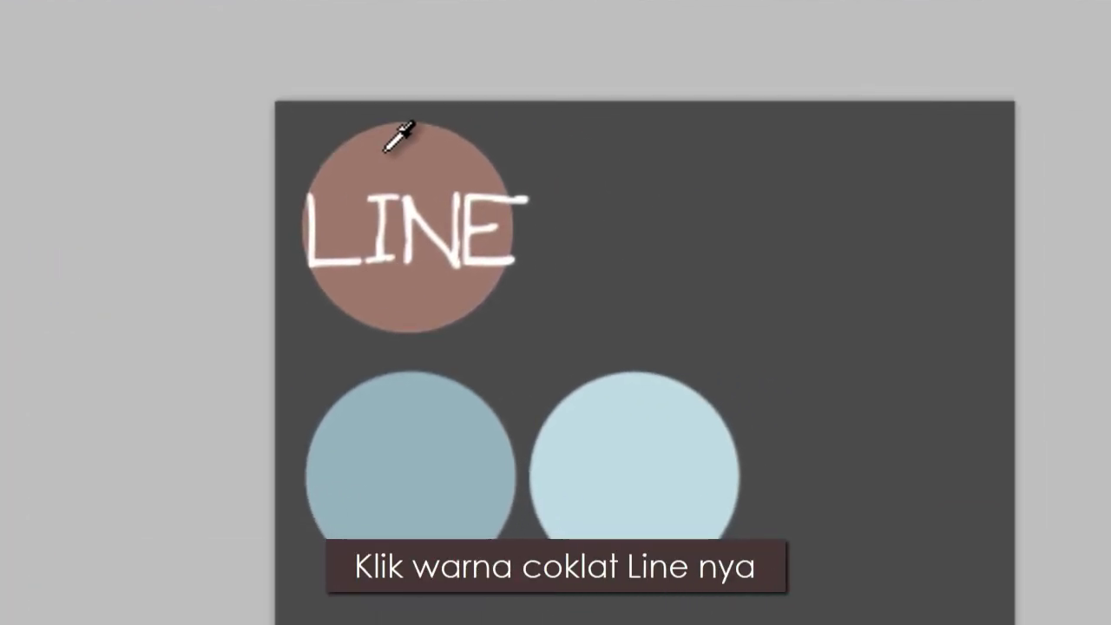
Make the palette's brown LINE colour the foreground and return to Untitled-1 with the Pen tool
click(386, 150)
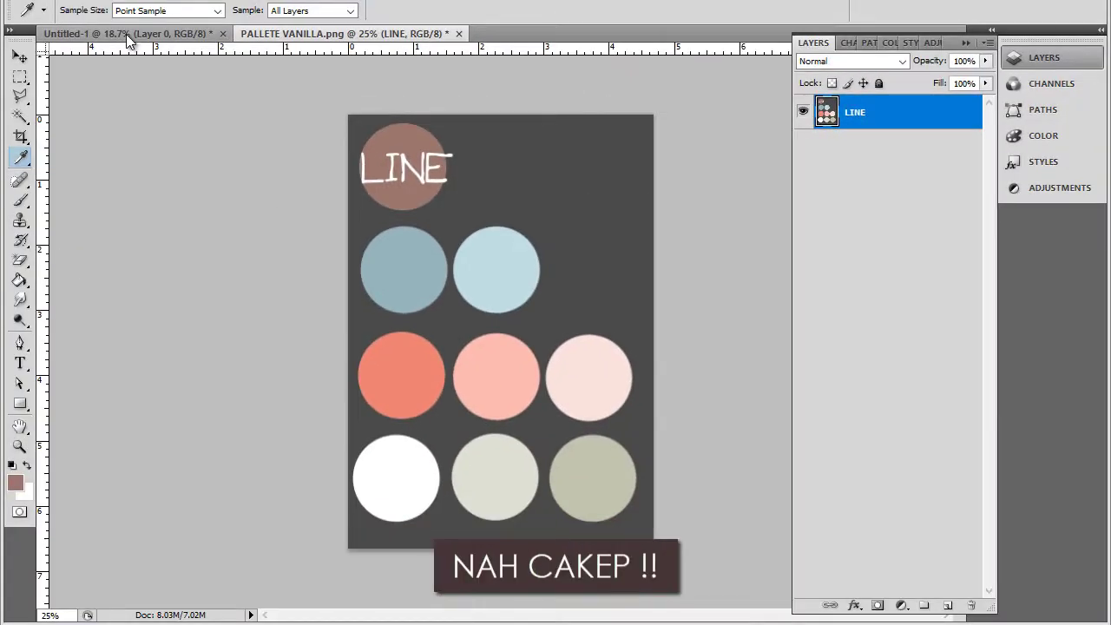
click(126, 34)
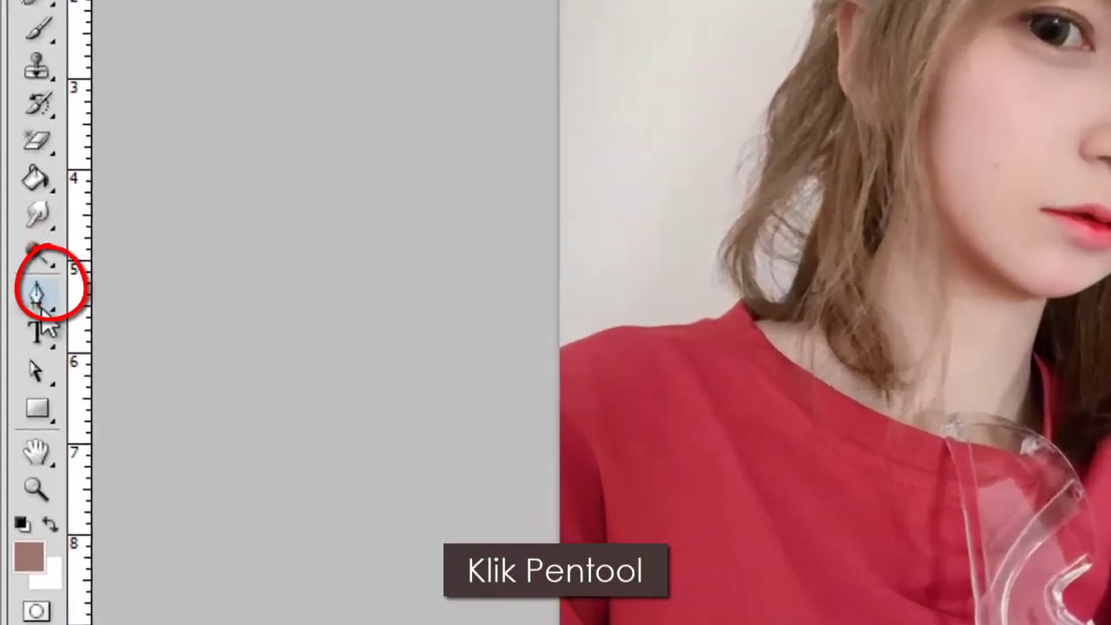
click(28, 293)
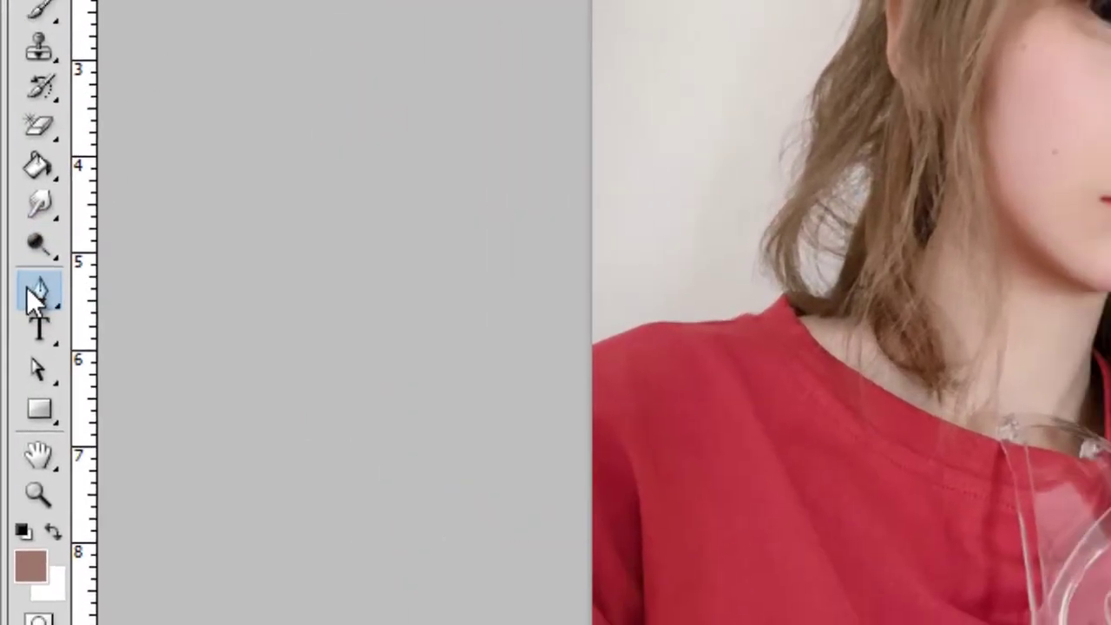
Trace the brown outline from the eye's inner corner along the upper lid to the outer corner
scroll(556, 224, up, 3)
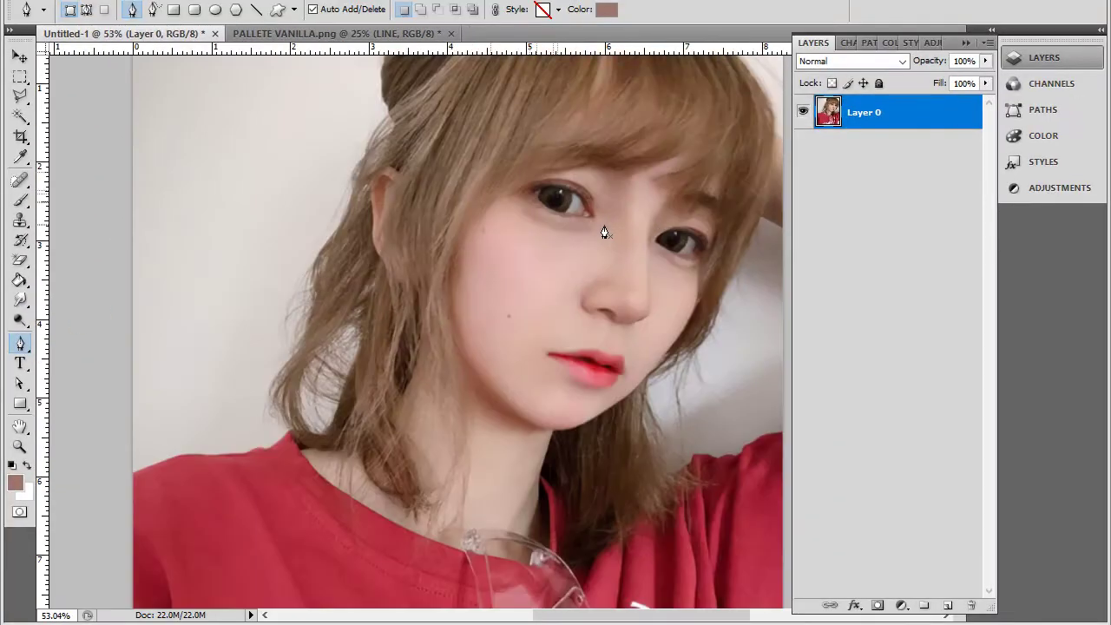
scroll(590, 232, up, 2)
scroll(568, 243, up, 1)
scroll(521, 250, up, 1)
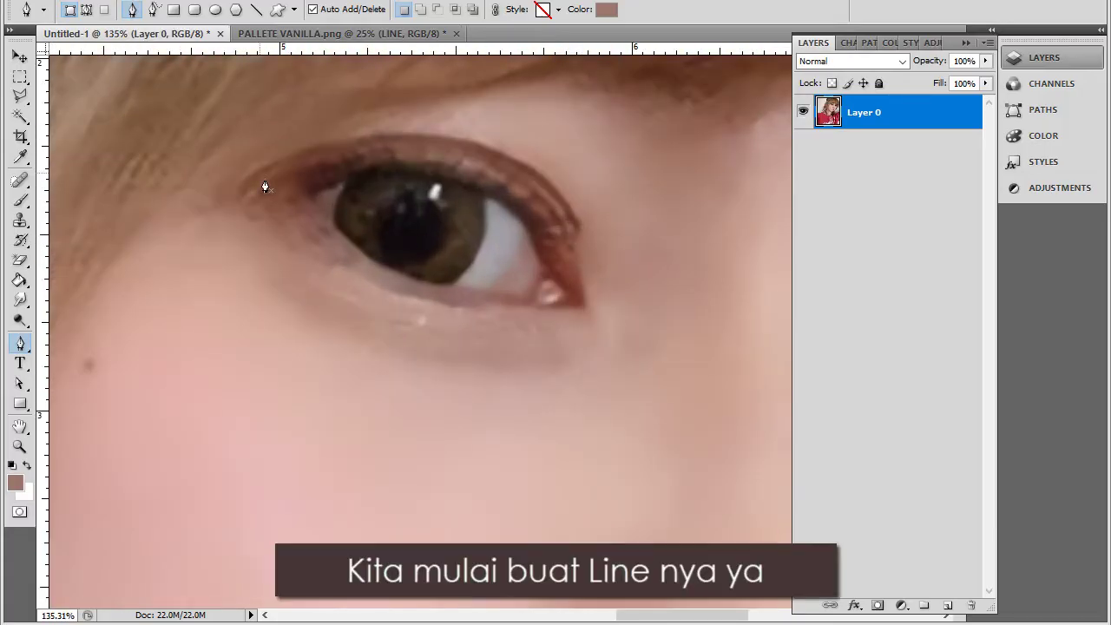
click(313, 196)
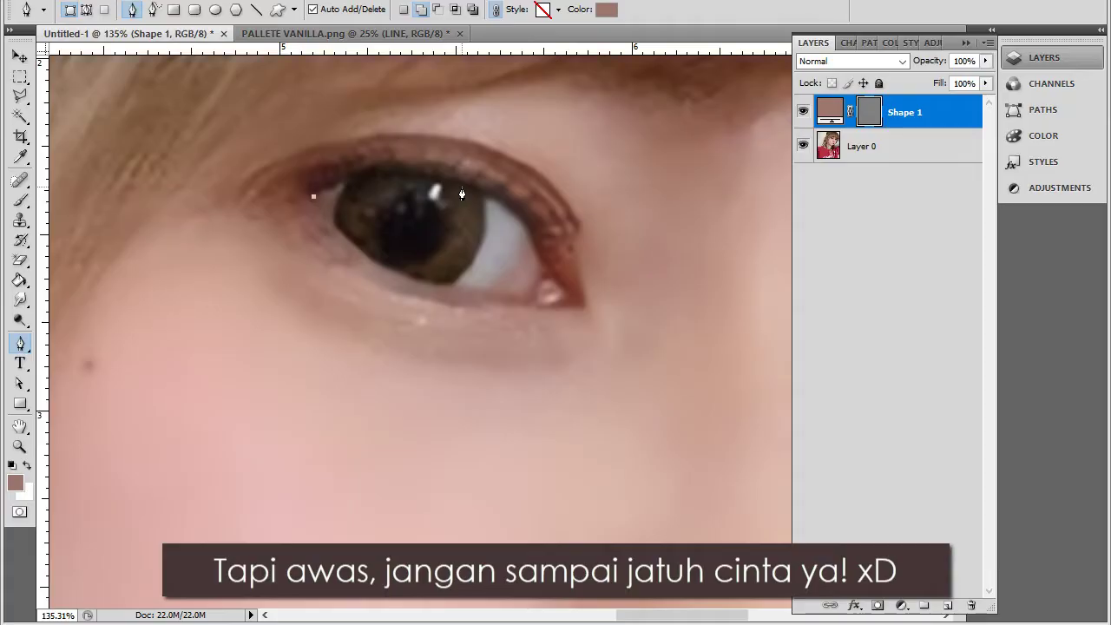
mouse_move(462, 187)
mouse_down()
mouse_move(540, 218)
mouse_move(542, 269)
mouse_up()
key(ctrl+z)
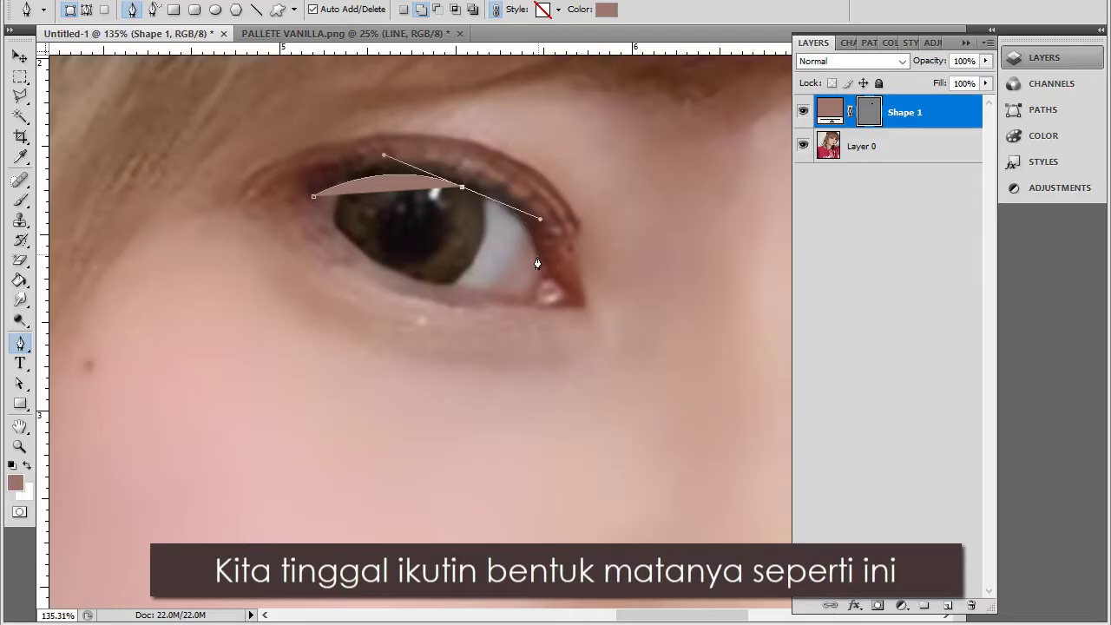
drag(536, 250, 545, 267)
scroll(544, 266, up, 1)
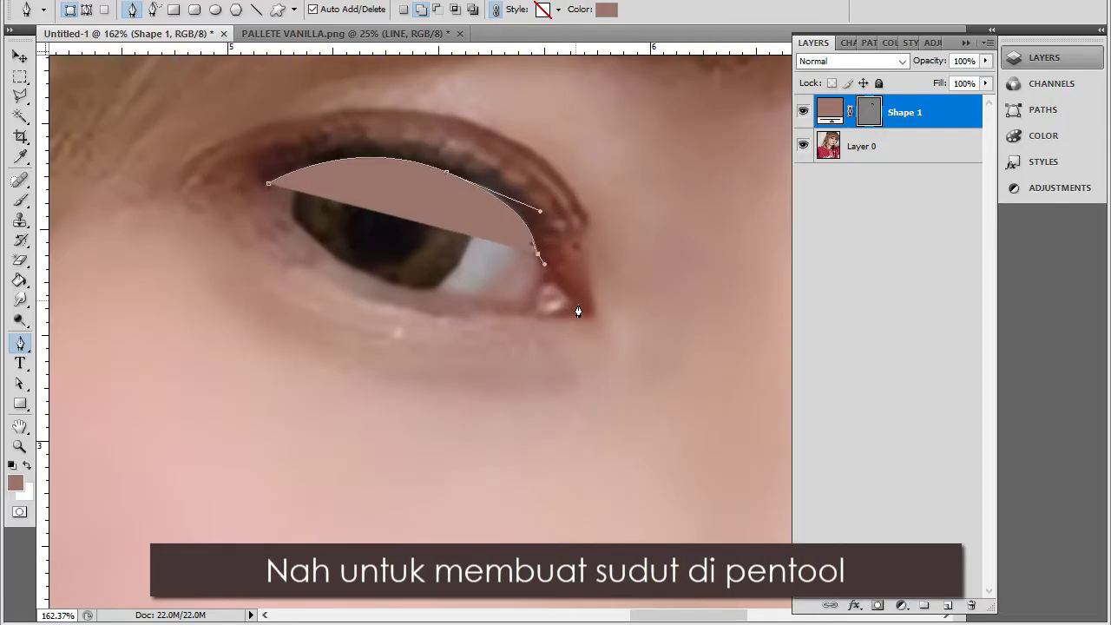
click(580, 308)
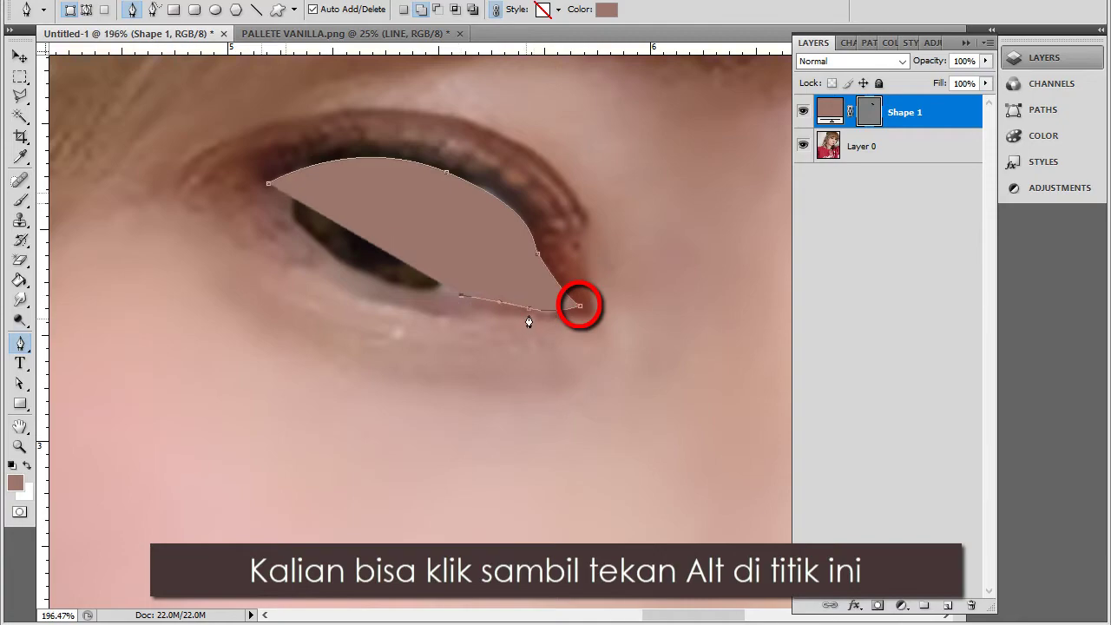
Bring the inner edge back along the lid, close the Shape 1 outline, and hide the photo to check
scroll(524, 318, up, 1)
drag(593, 304, 611, 318)
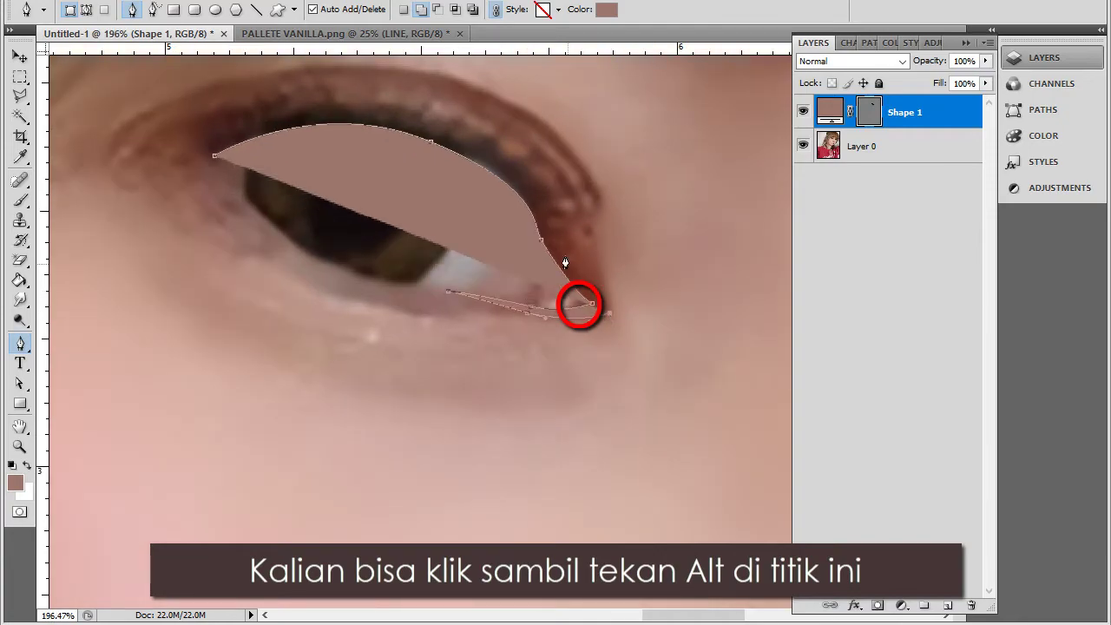
alt+click(593, 303)
drag(508, 169, 431, 129)
drag(276, 133, 277, 123)
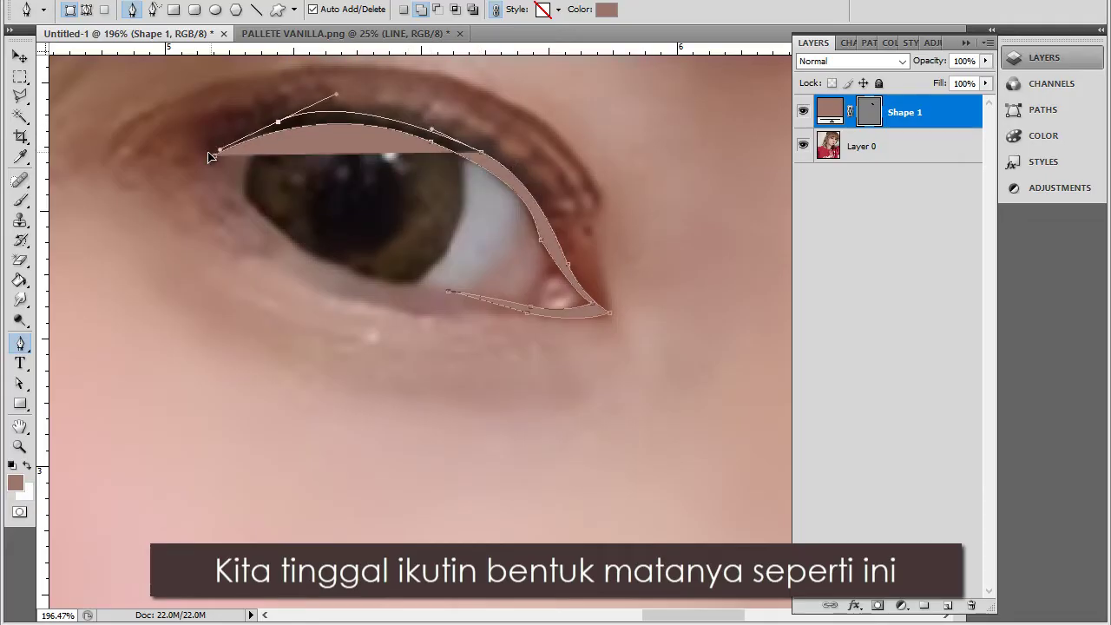
scroll(174, 155, down, 2)
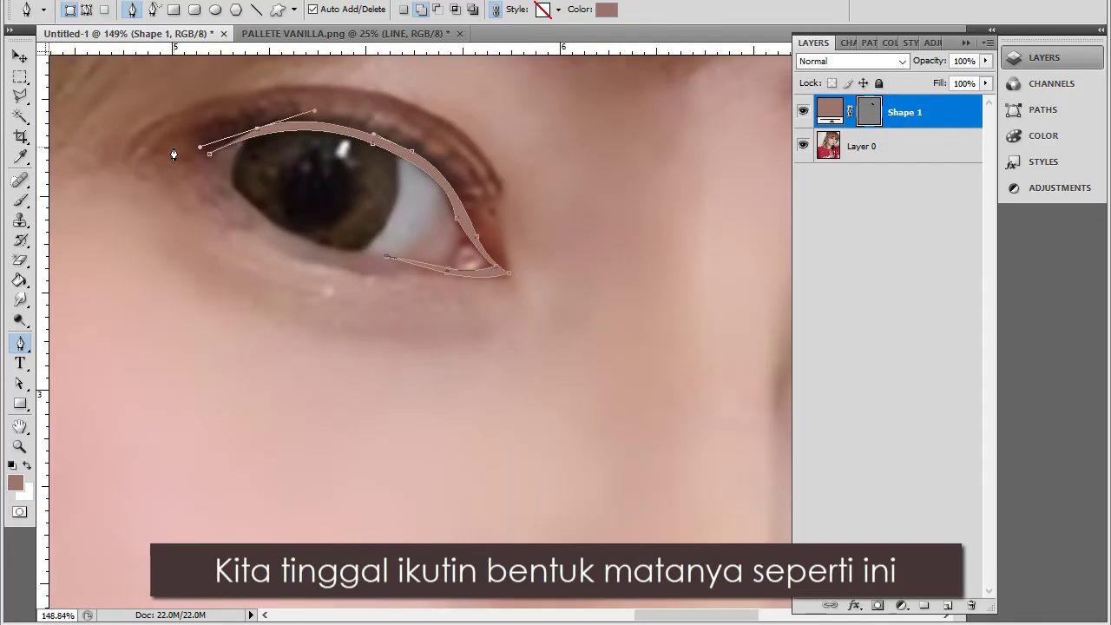
scroll(173, 155, up, 2)
click(292, 237)
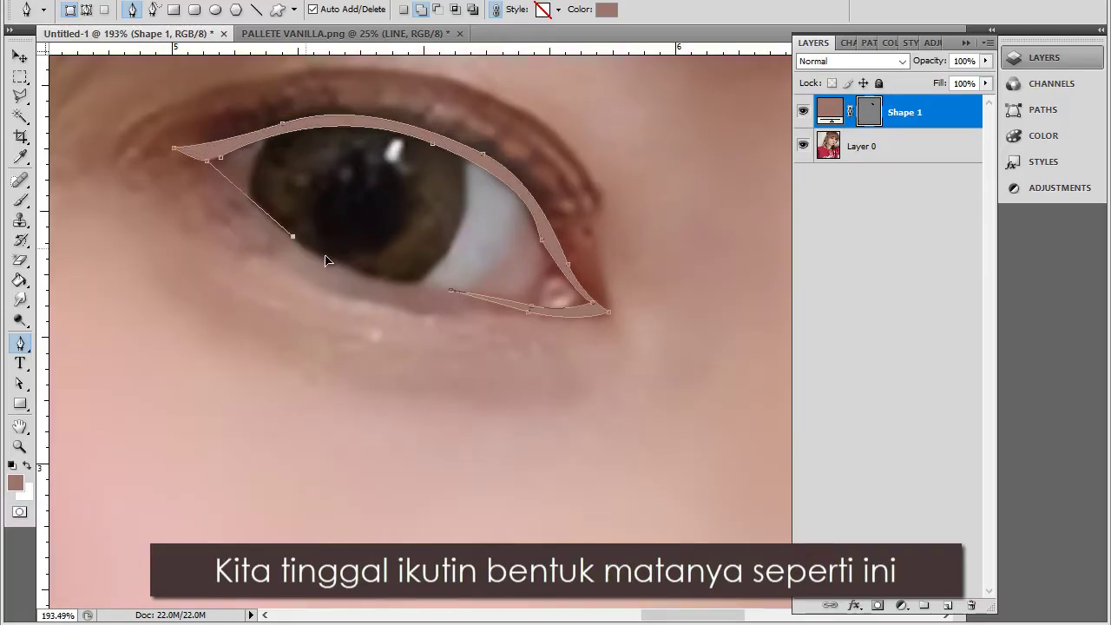
drag(293, 237, 310, 250)
drag(222, 160, 191, 100)
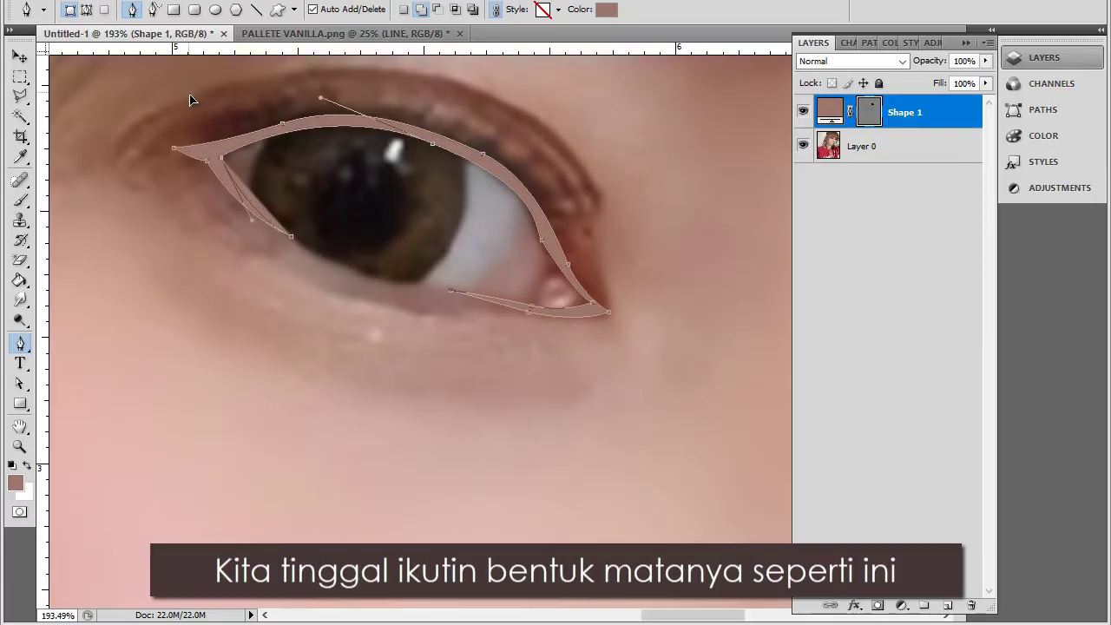
scroll(437, 278, down, 3)
click(806, 150)
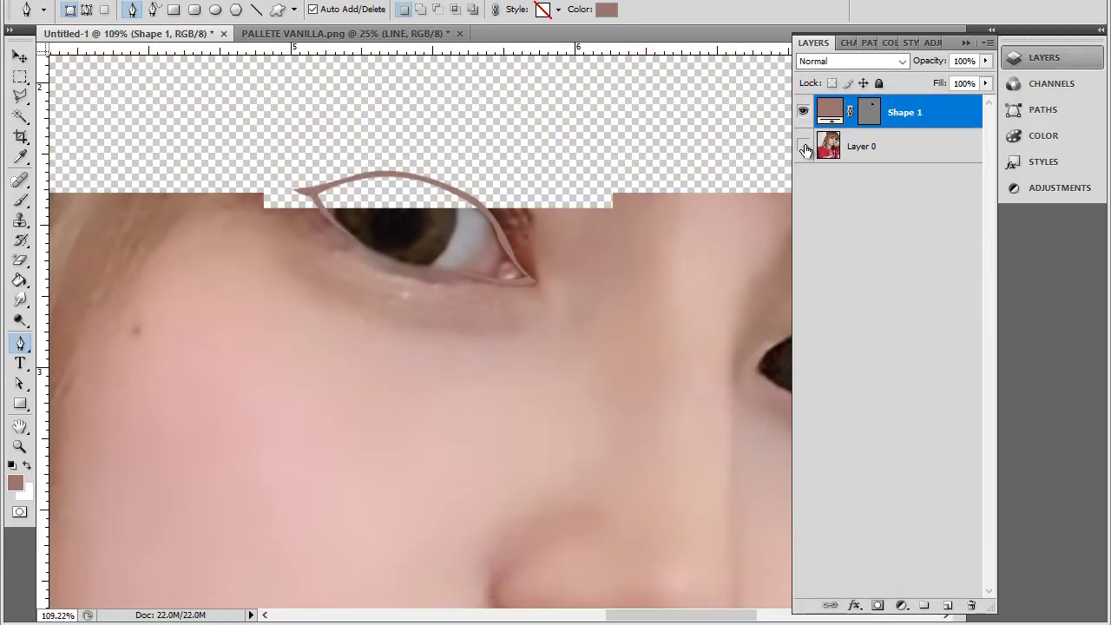
Show the photo and draw a thin closed brown crease crescent above the eye
click(804, 148)
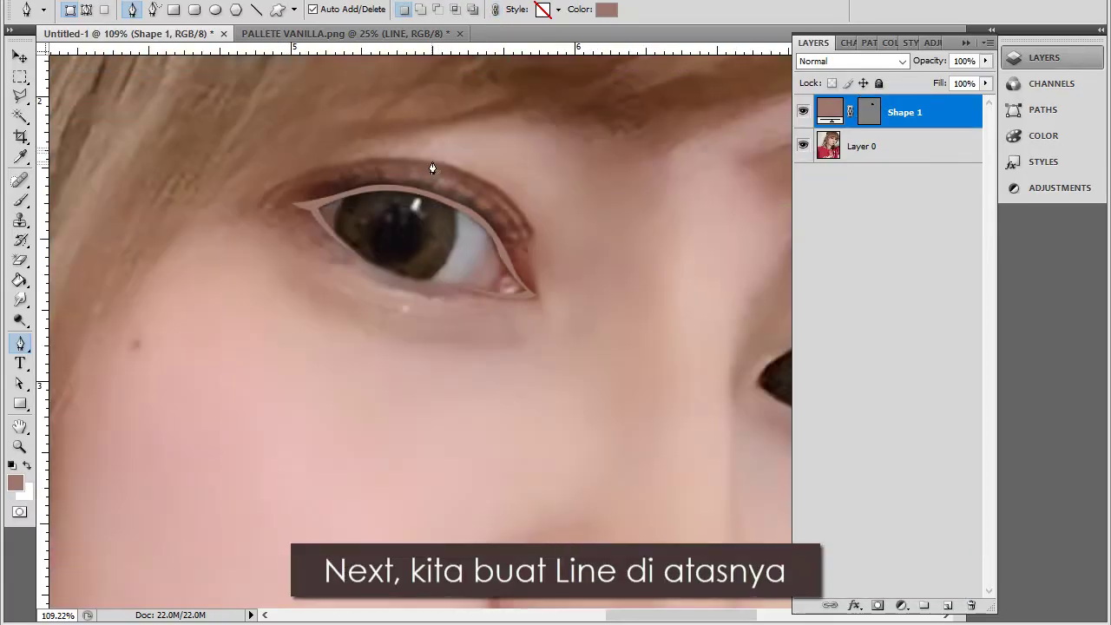
scroll(432, 167, up, 1)
click(244, 227)
drag(404, 197, 484, 205)
drag(551, 288, 570, 334)
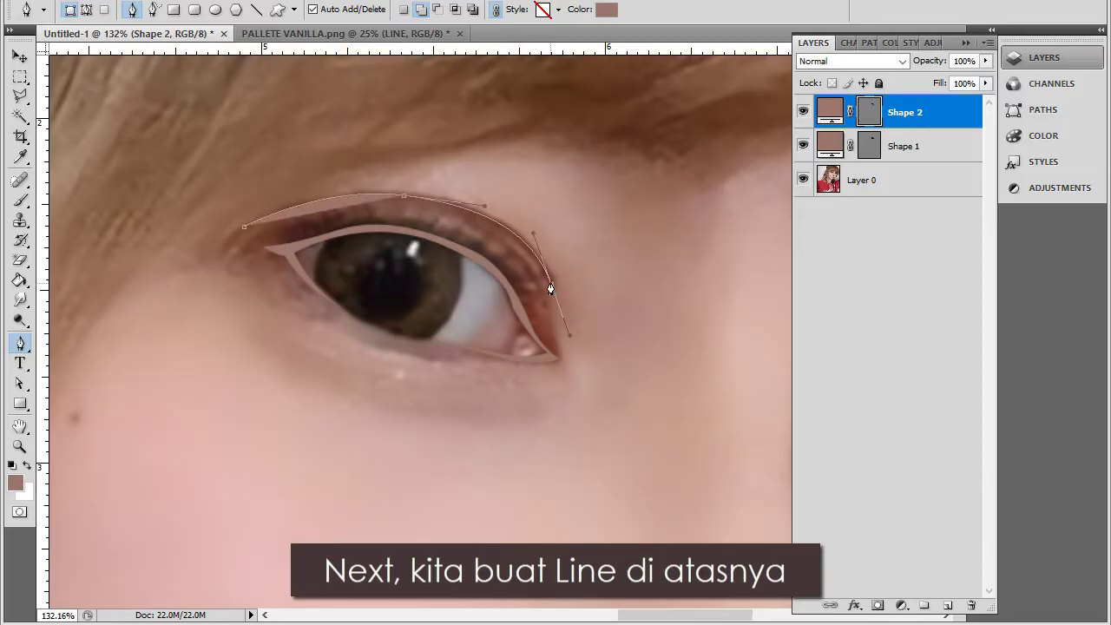
drag(414, 206, 296, 191)
click(244, 227)
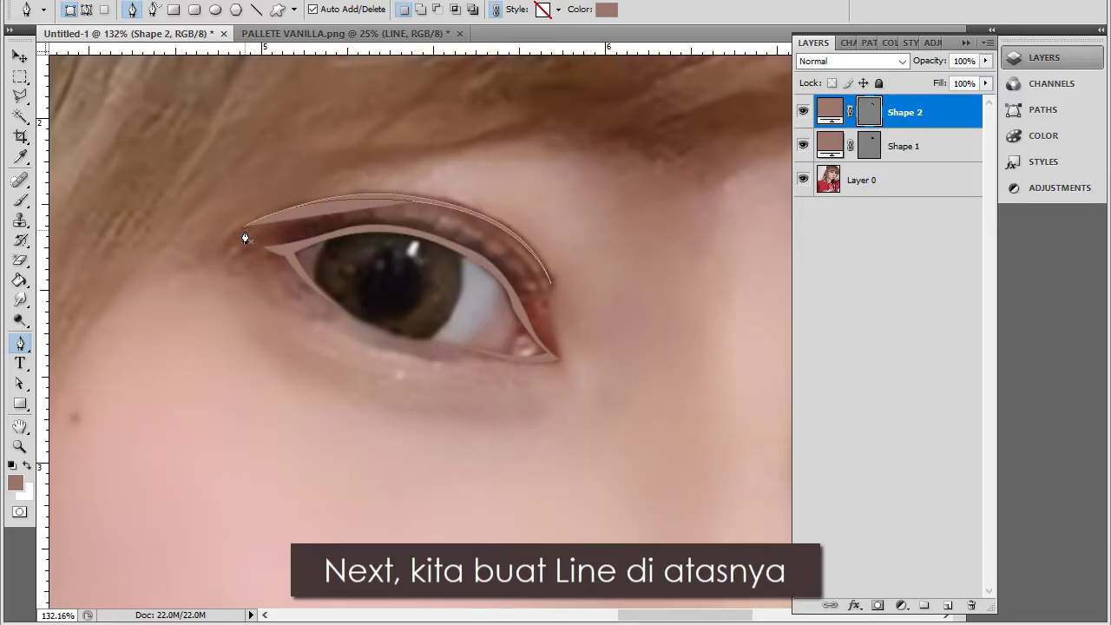
Draw a closed zigzag shape of spiky brown lashes along the upper lid to the inner corner
scroll(478, 229, down, 1)
scroll(181, 159, up, 1)
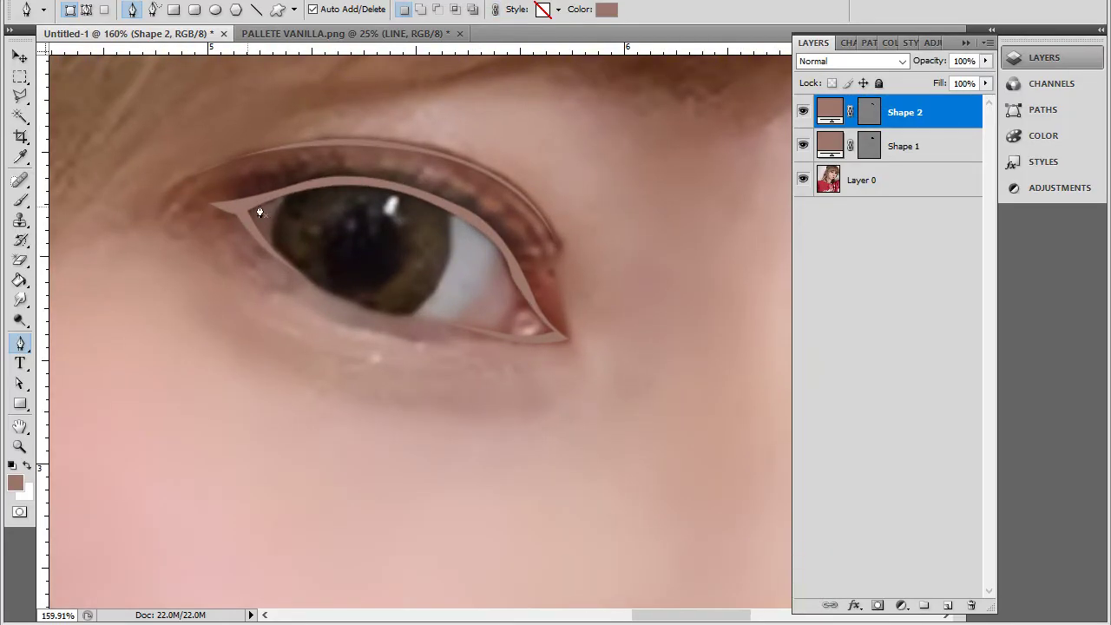
click(514, 258)
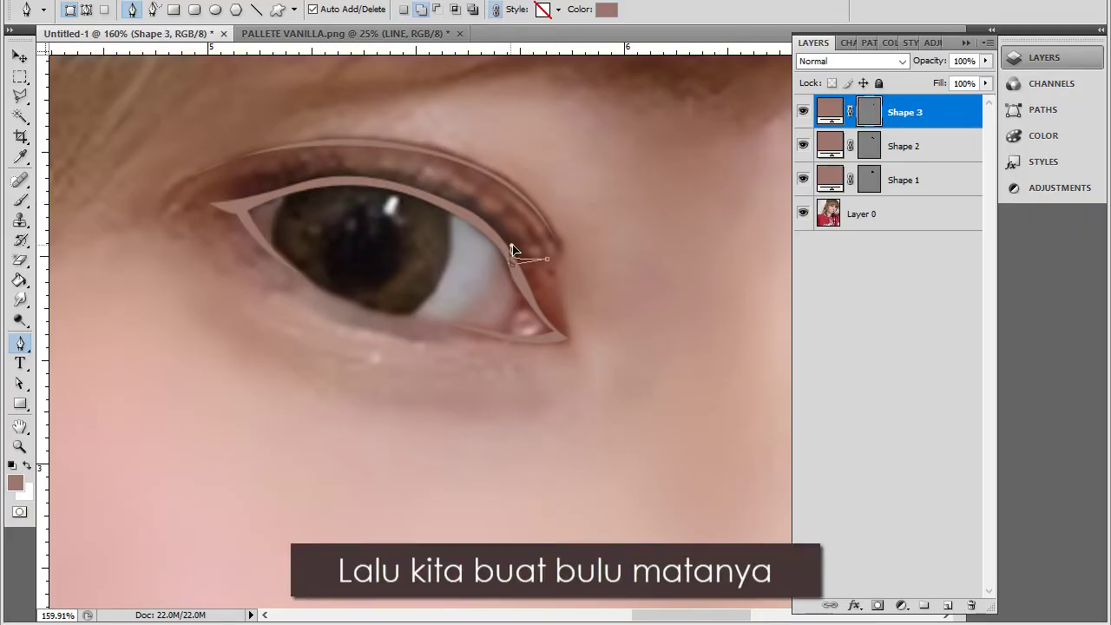
click(513, 254)
click(535, 242)
click(499, 235)
click(512, 214)
click(491, 182)
click(443, 200)
click(434, 168)
click(408, 186)
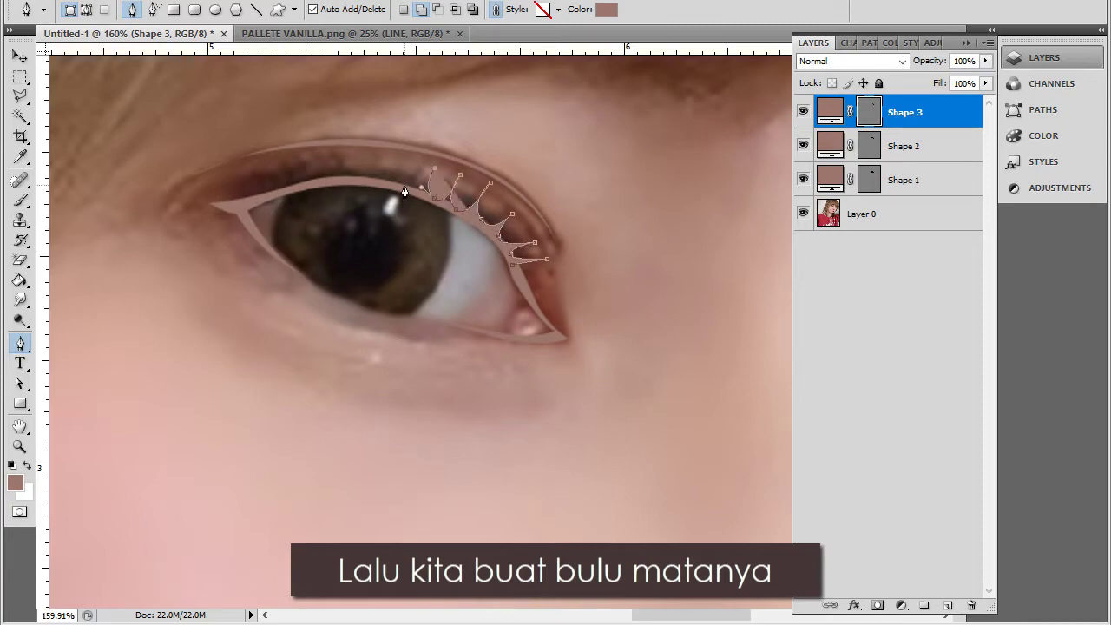
click(397, 158)
click(369, 174)
click(360, 148)
click(342, 181)
click(338, 156)
click(319, 182)
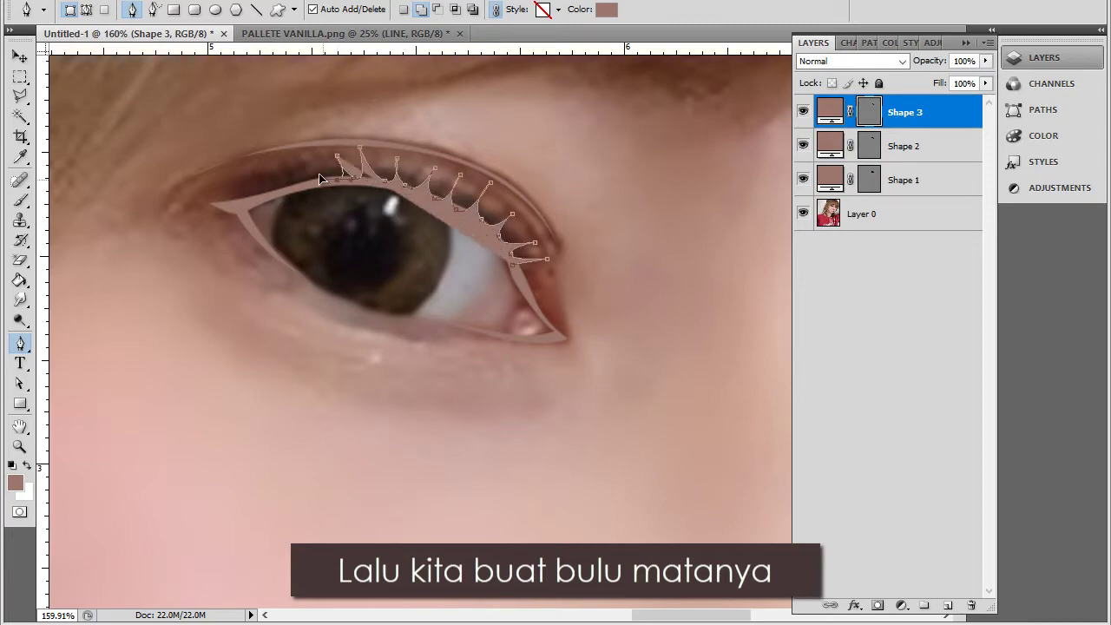
click(314, 155)
click(275, 178)
click(264, 193)
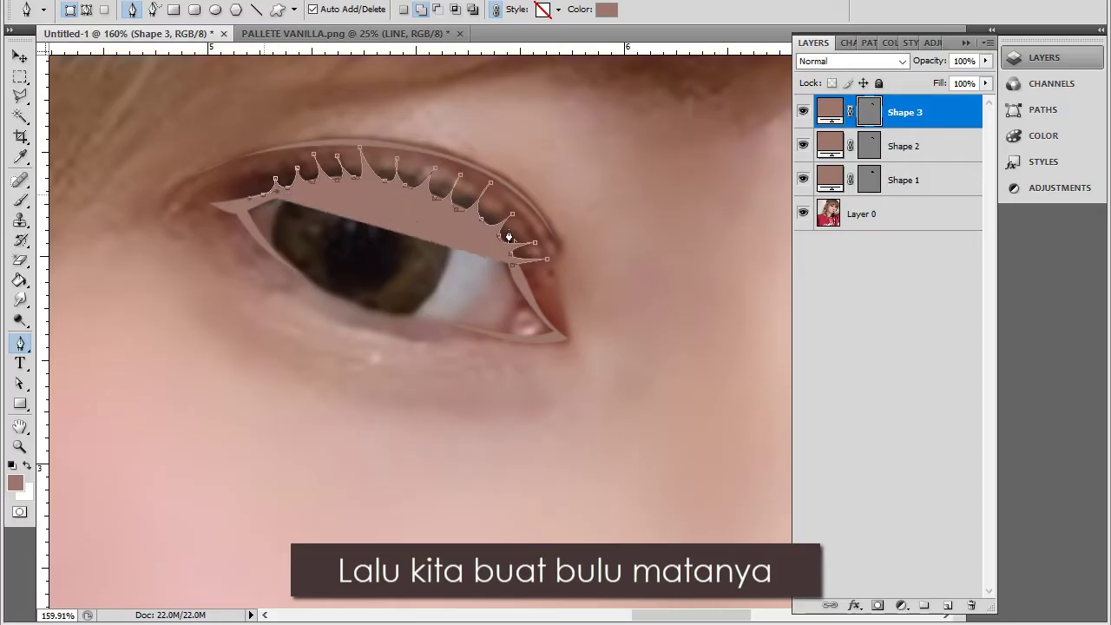
drag(513, 258, 605, 395)
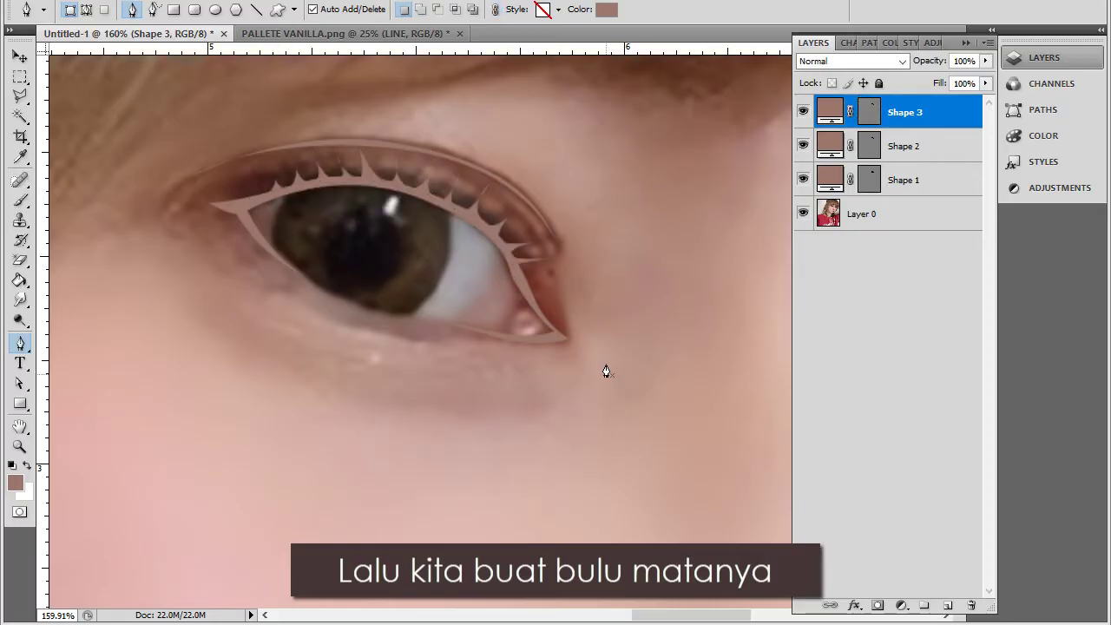
scroll(564, 278, up, 1)
Draw a thin curved brown Shape 4 line over the outer upper lid and commit it
click(395, 119)
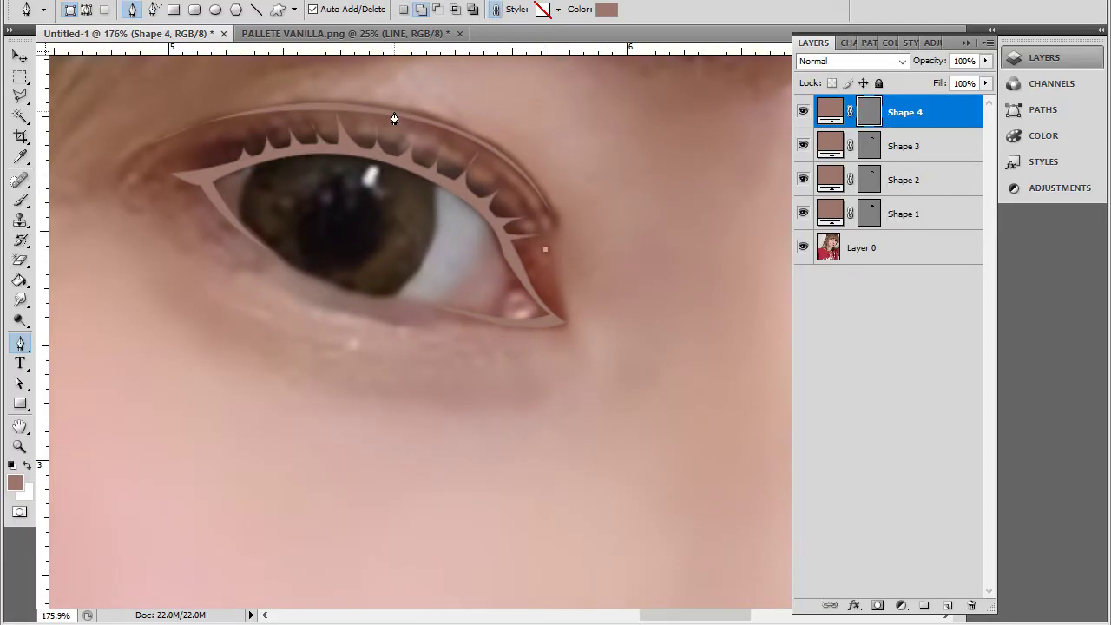
drag(394, 111, 258, 72)
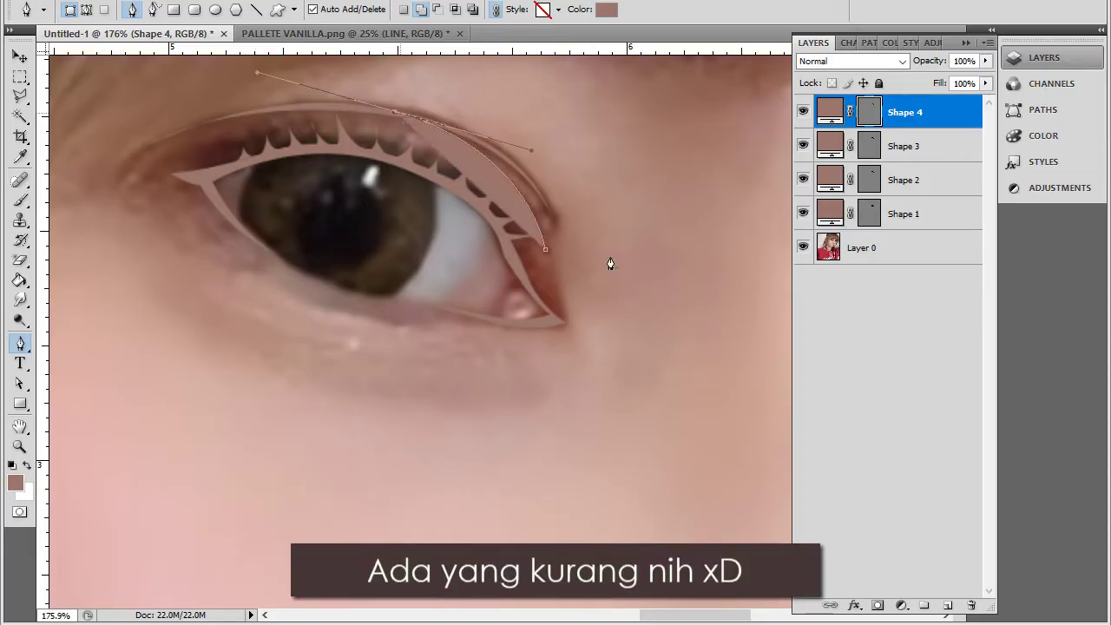
click(545, 254)
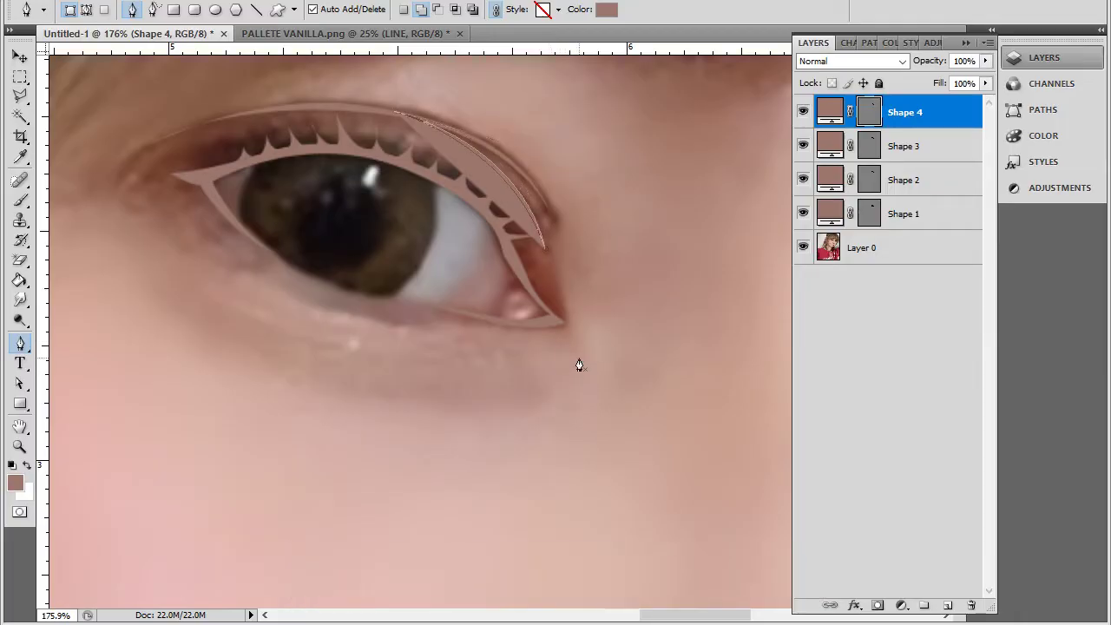
key(Return)
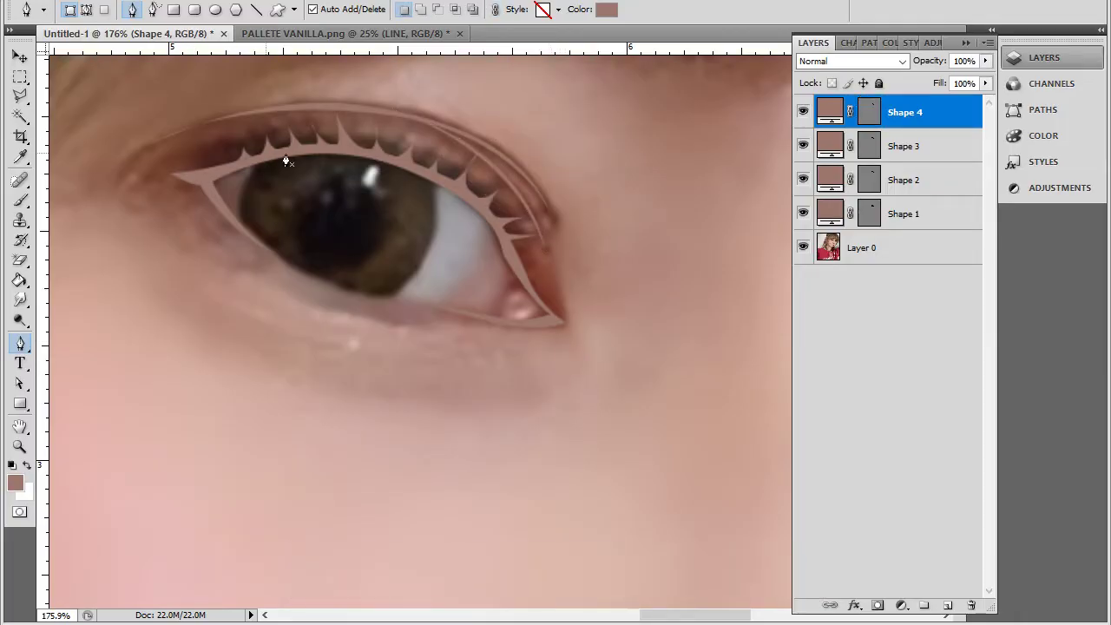
scroll(299, 156, up, 1)
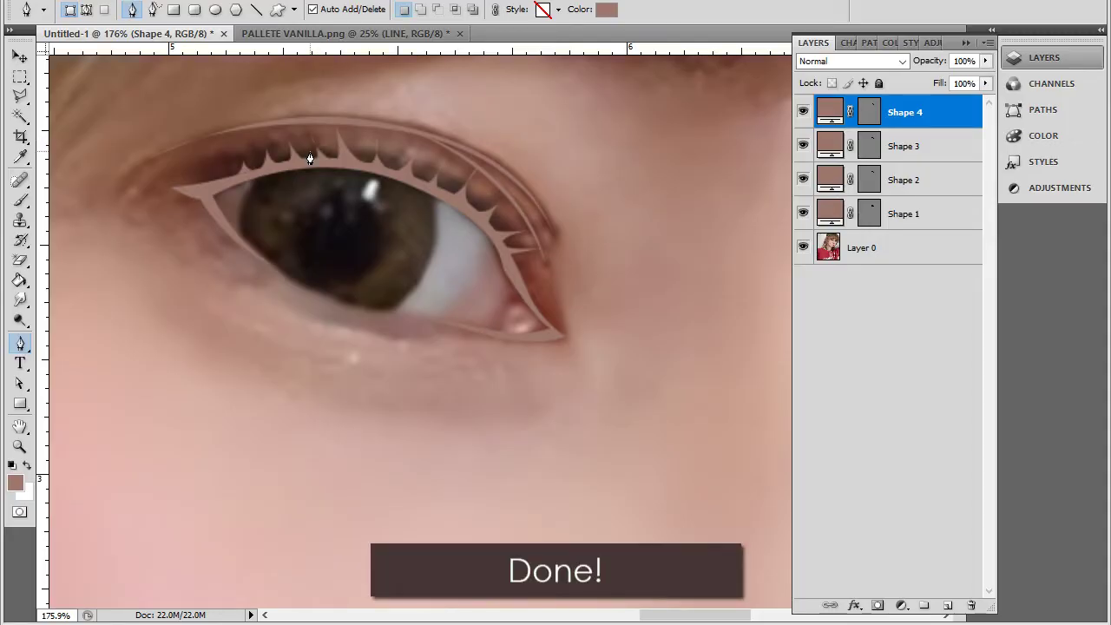
click(903, 249)
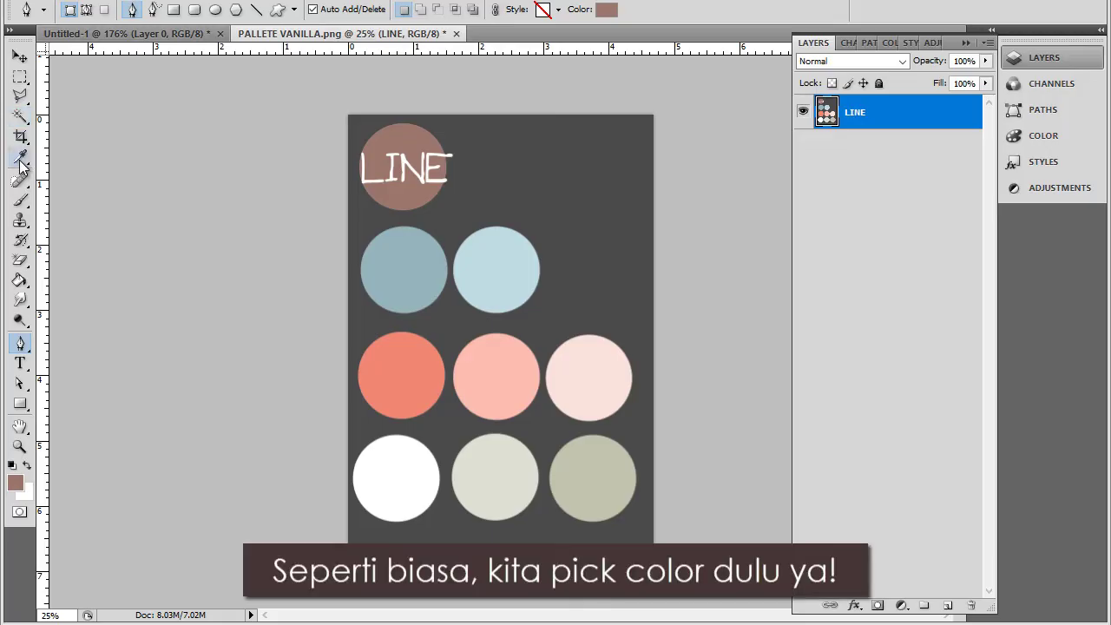
Make the PALLETE VANILLA white the foreground colour and return to Untitled-1 with the Pen tool
click(21, 158)
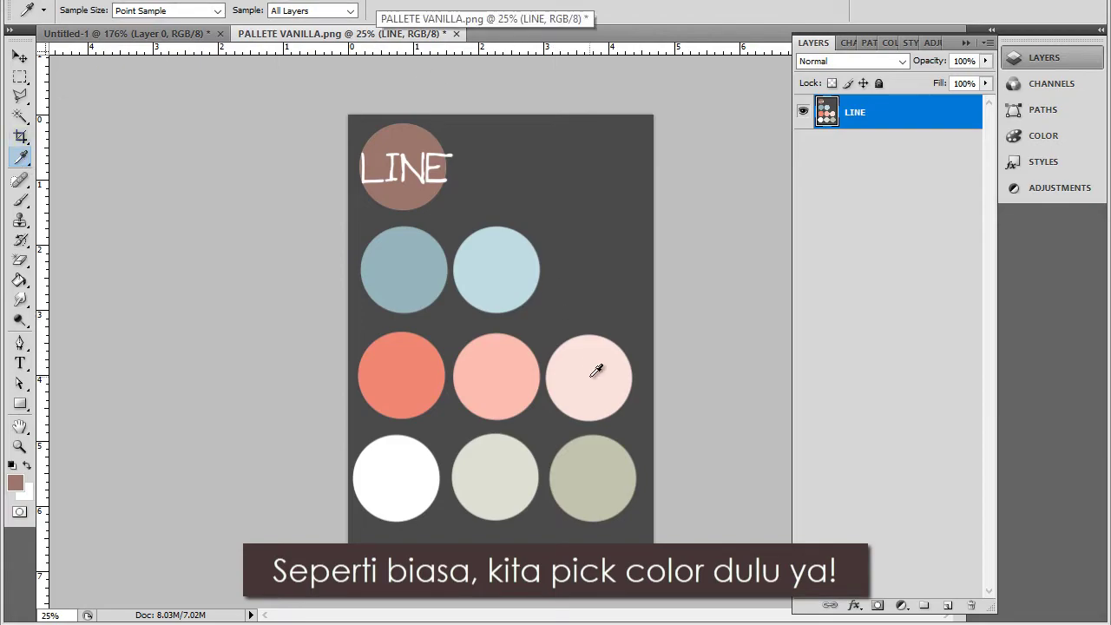
click(403, 474)
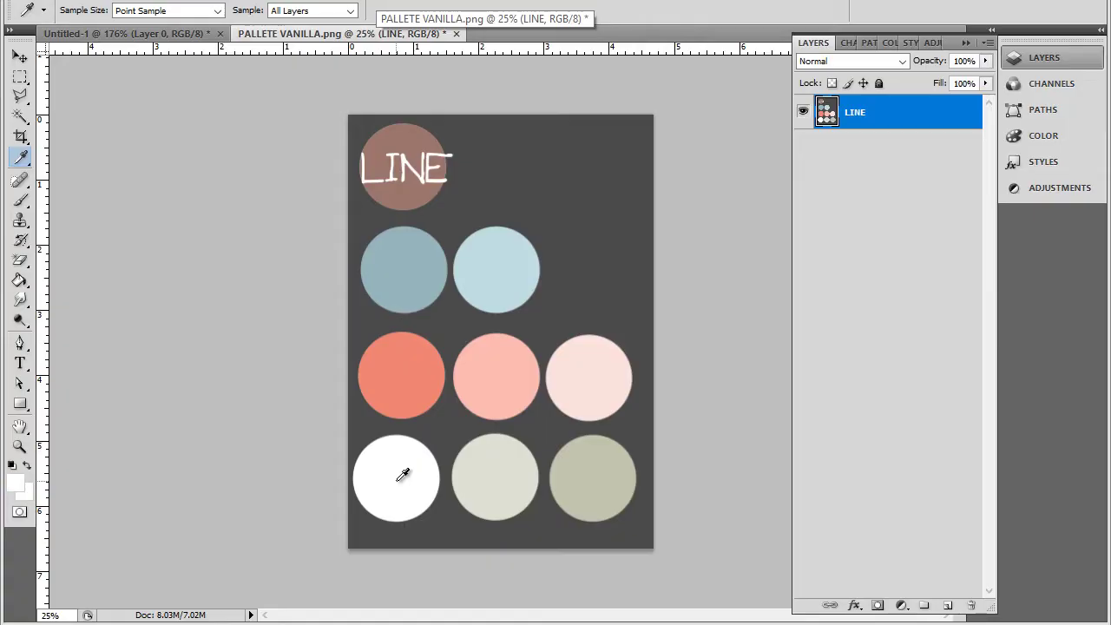
click(126, 29)
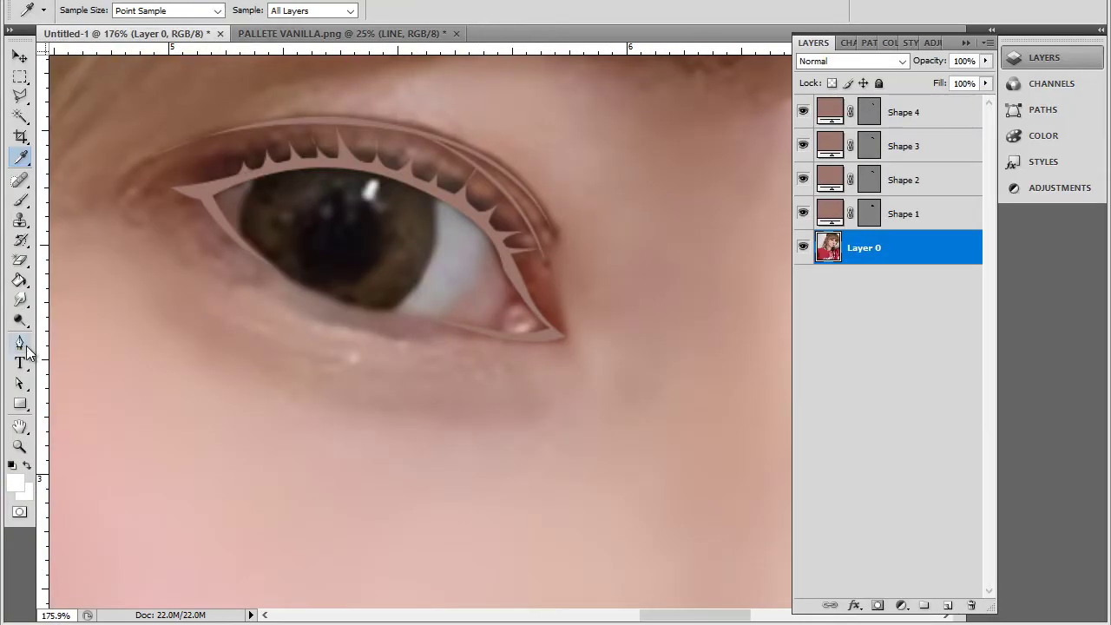
click(20, 342)
scroll(213, 303, up, 1)
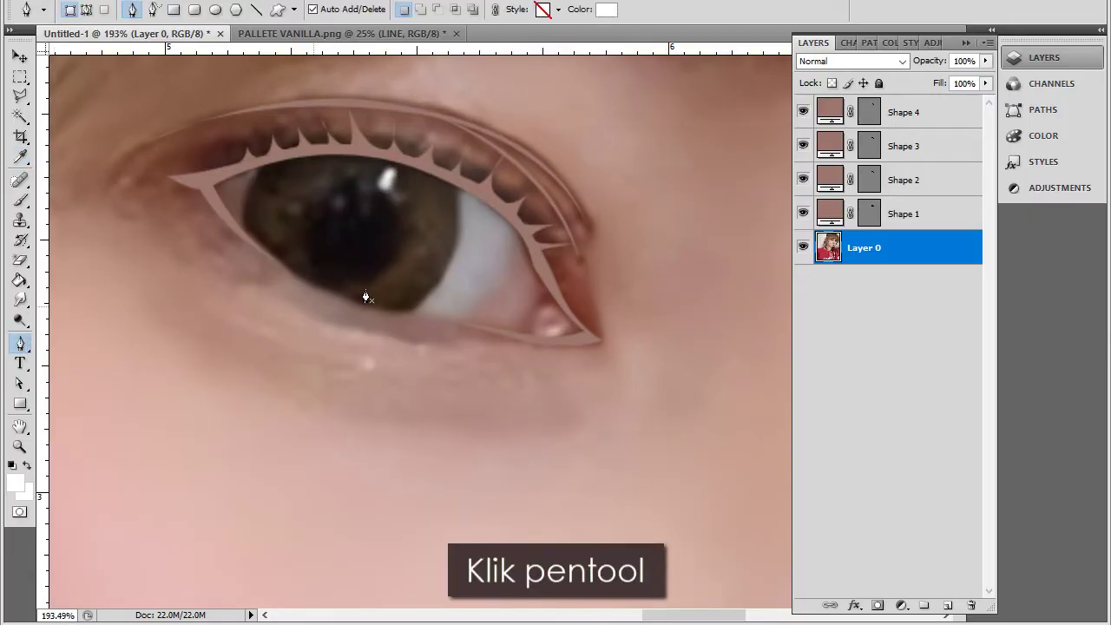
Trace the eye opening along both lids as white Shape 5, then select Layer 0
click(588, 339)
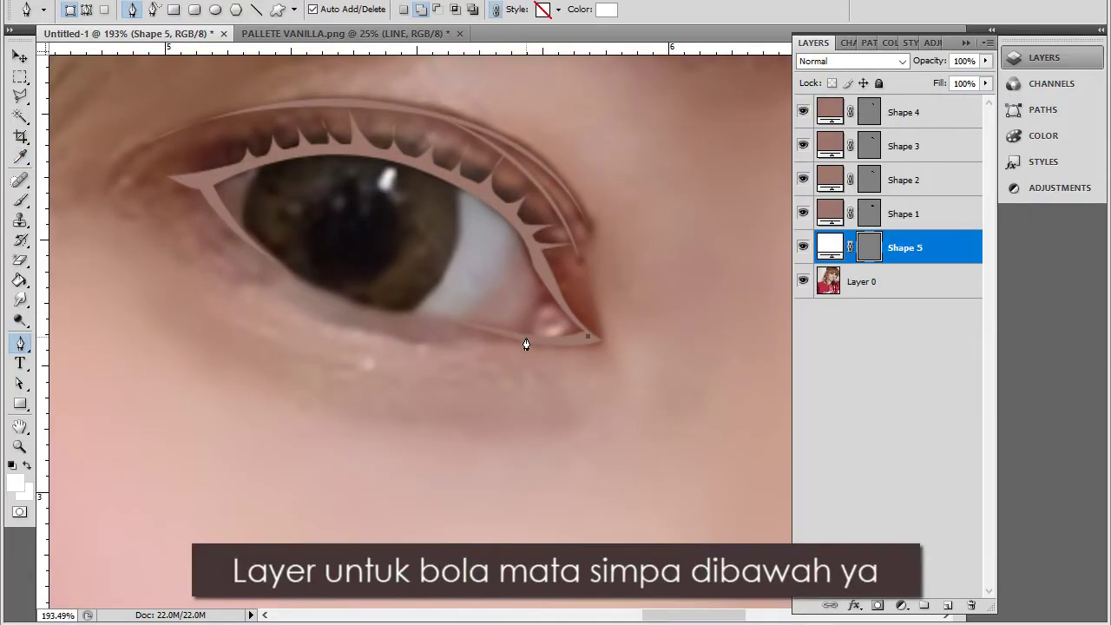
drag(513, 338, 494, 333)
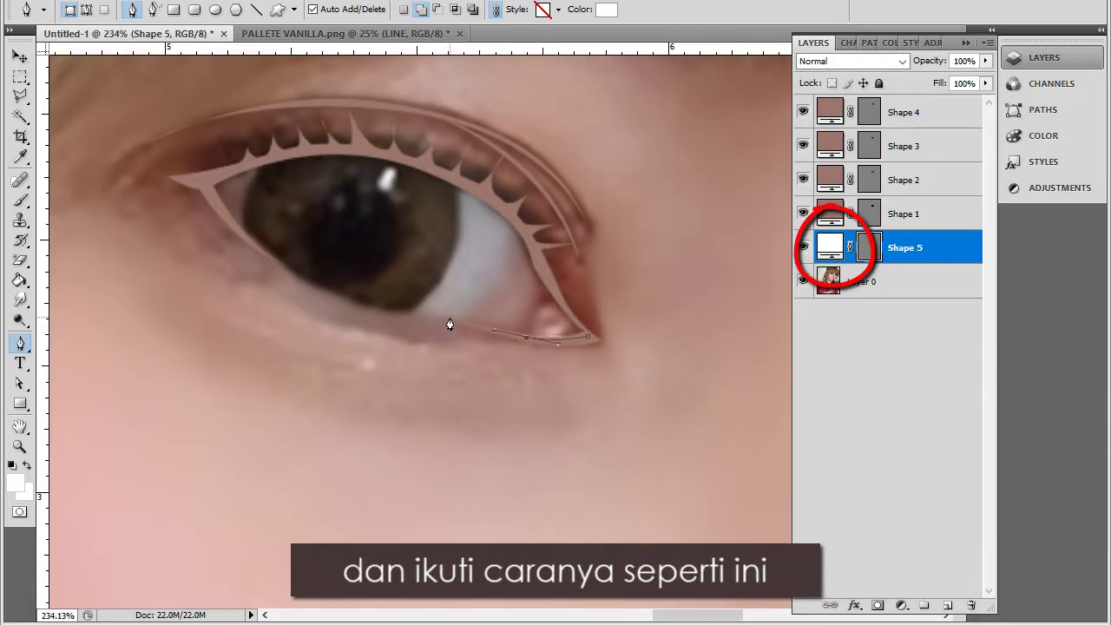
scroll(451, 325, up, 1)
scroll(450, 327, up, 2)
drag(448, 321, 436, 322)
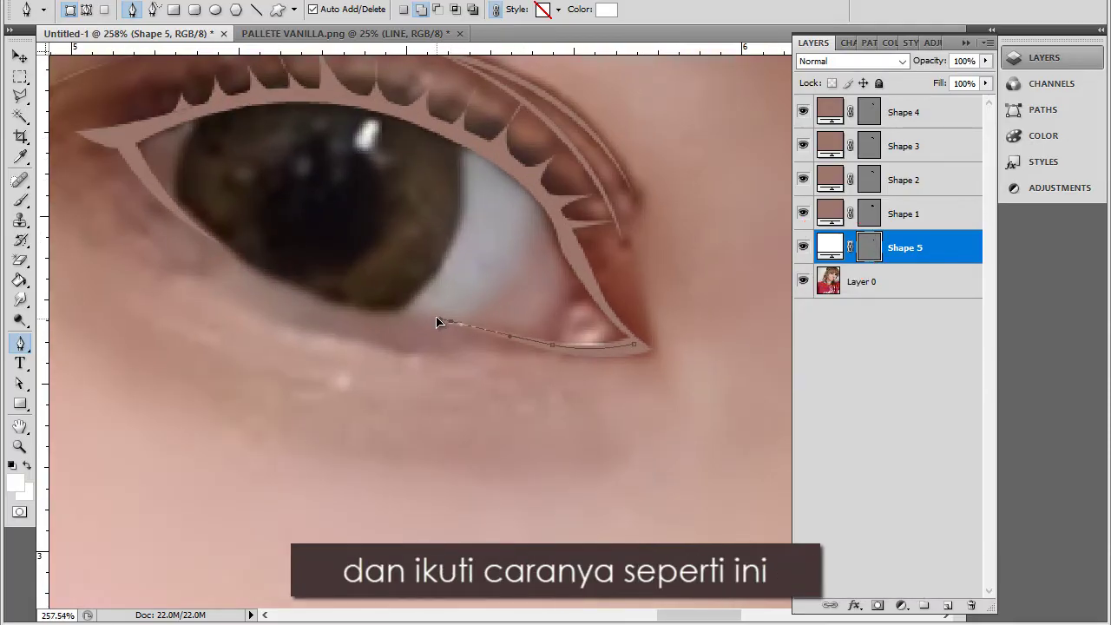
click(293, 284)
click(211, 239)
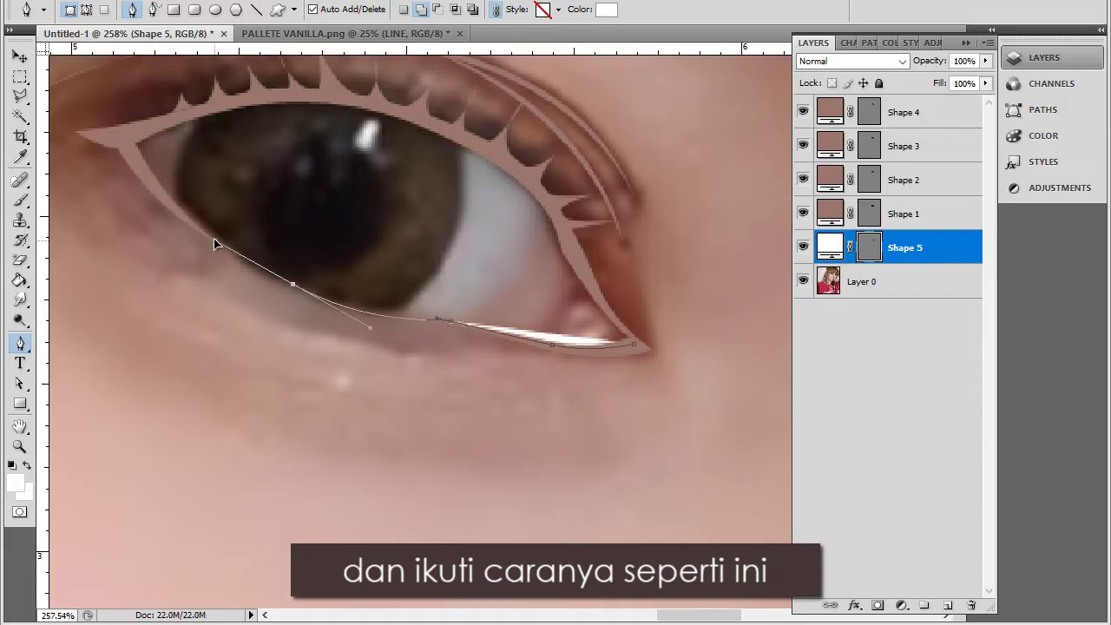
drag(130, 144, 75, 56)
alt+click(130, 165)
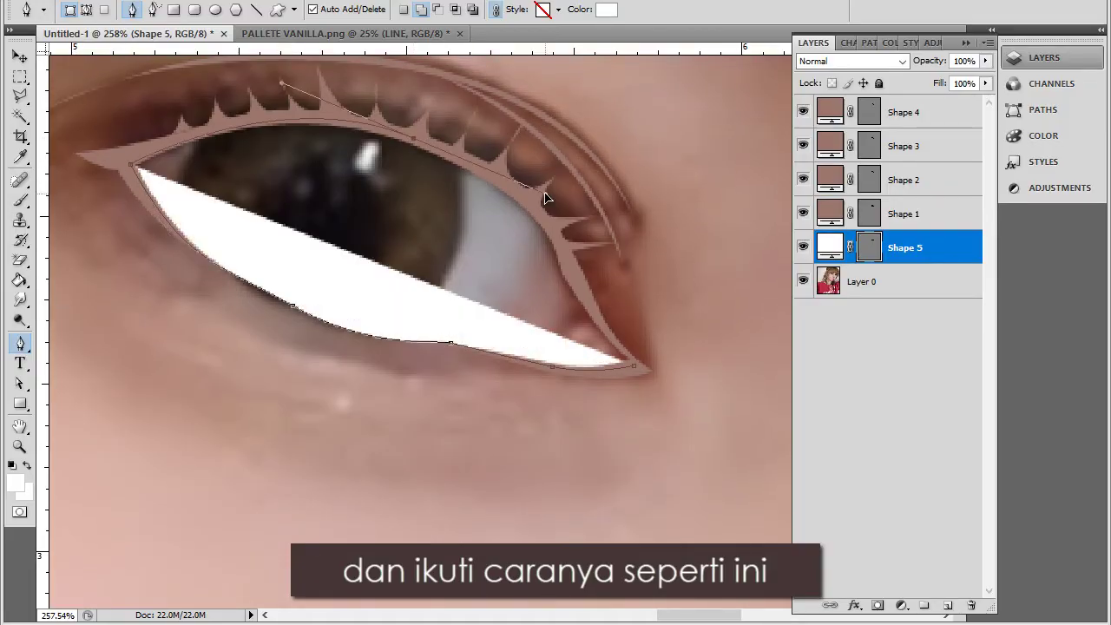
drag(417, 128, 546, 193)
click(633, 369)
scroll(633, 371, down, 2)
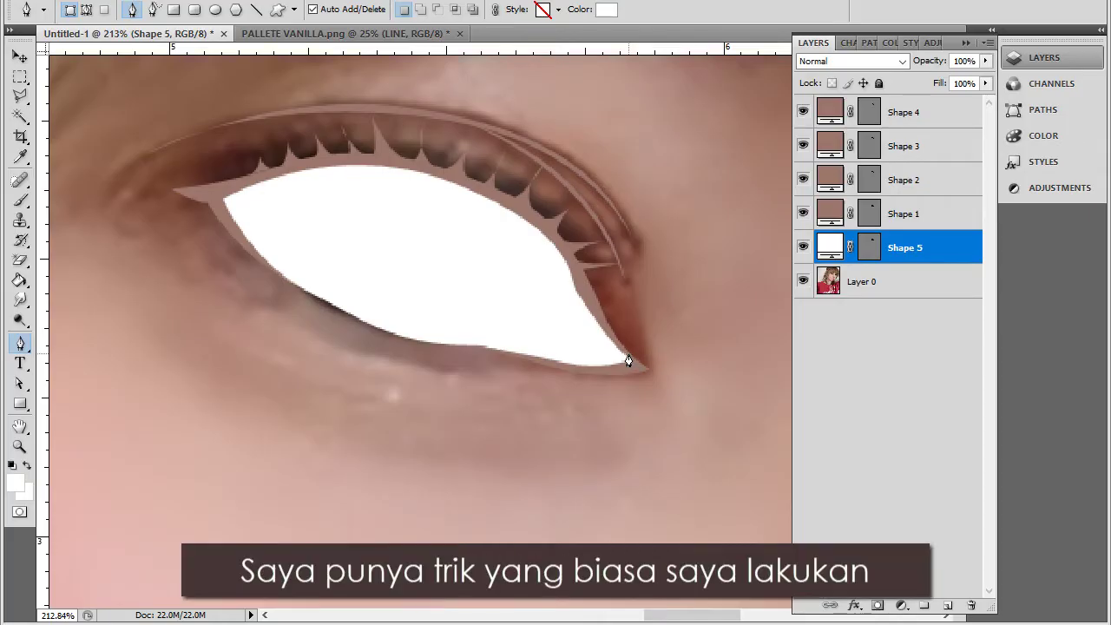
click(892, 283)
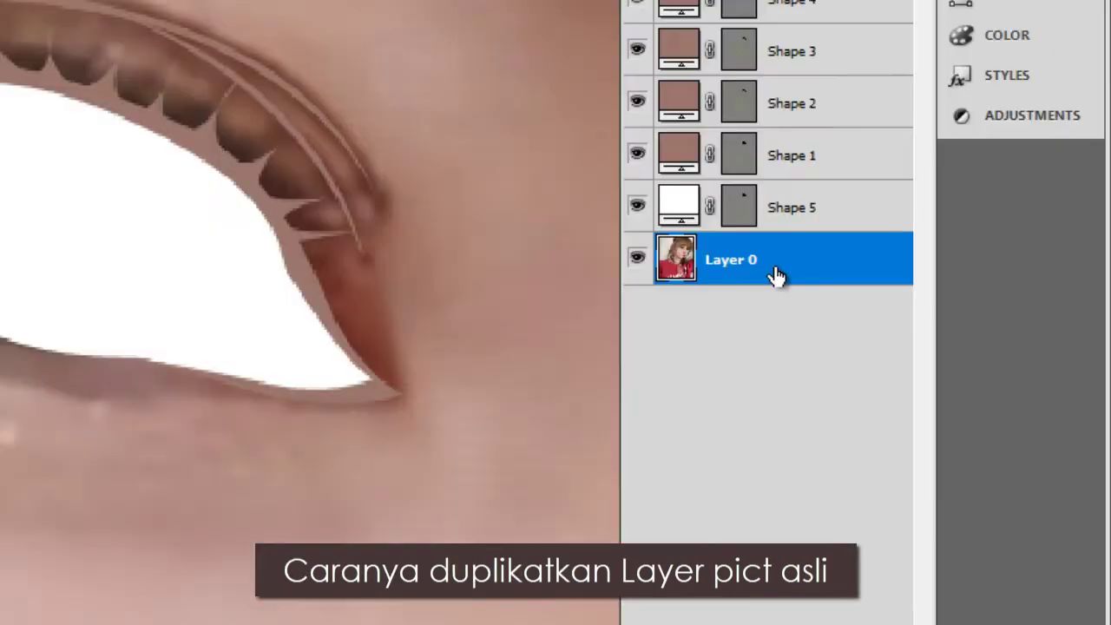
Duplicate Layer 0, move the copy to the top and hide it, then sample the palette's salmon
key(ctrl+j)
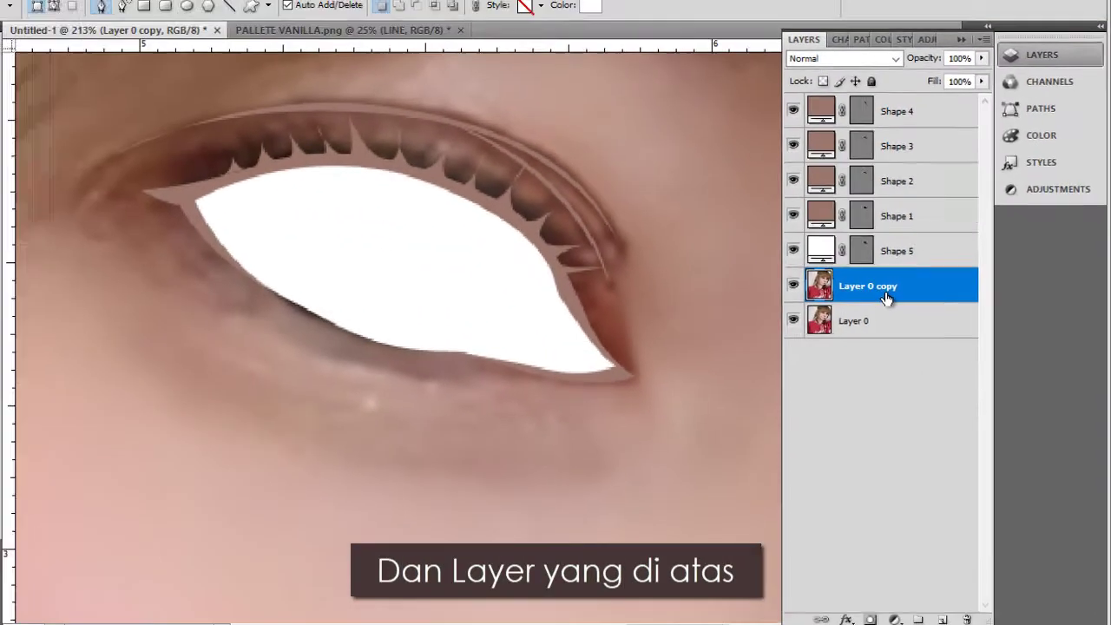
key(ctrl+shift+bracketright)
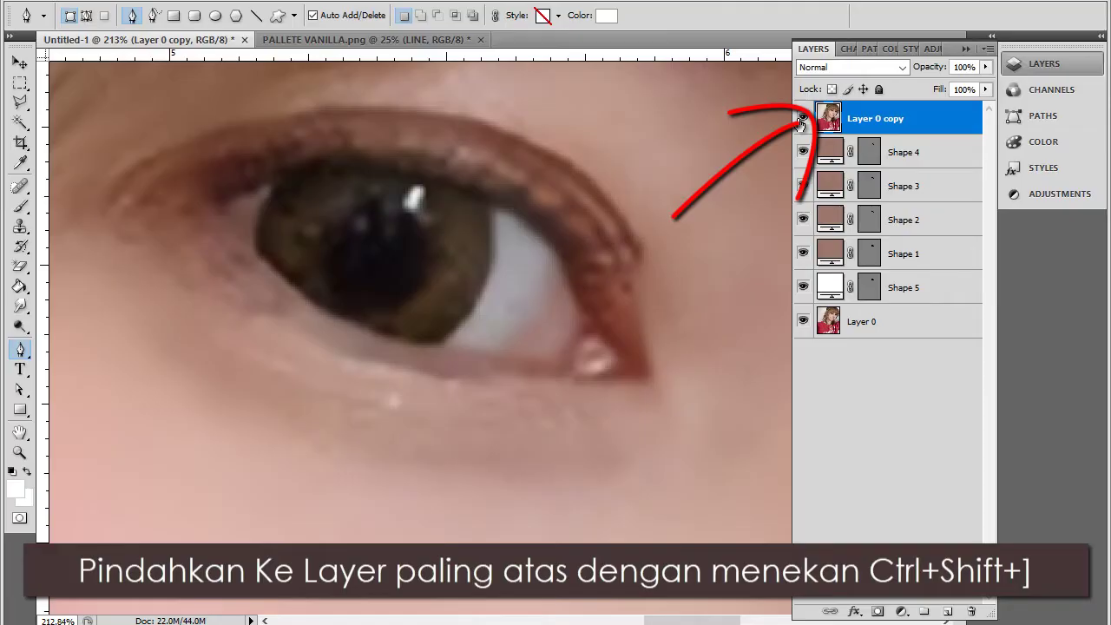
click(802, 118)
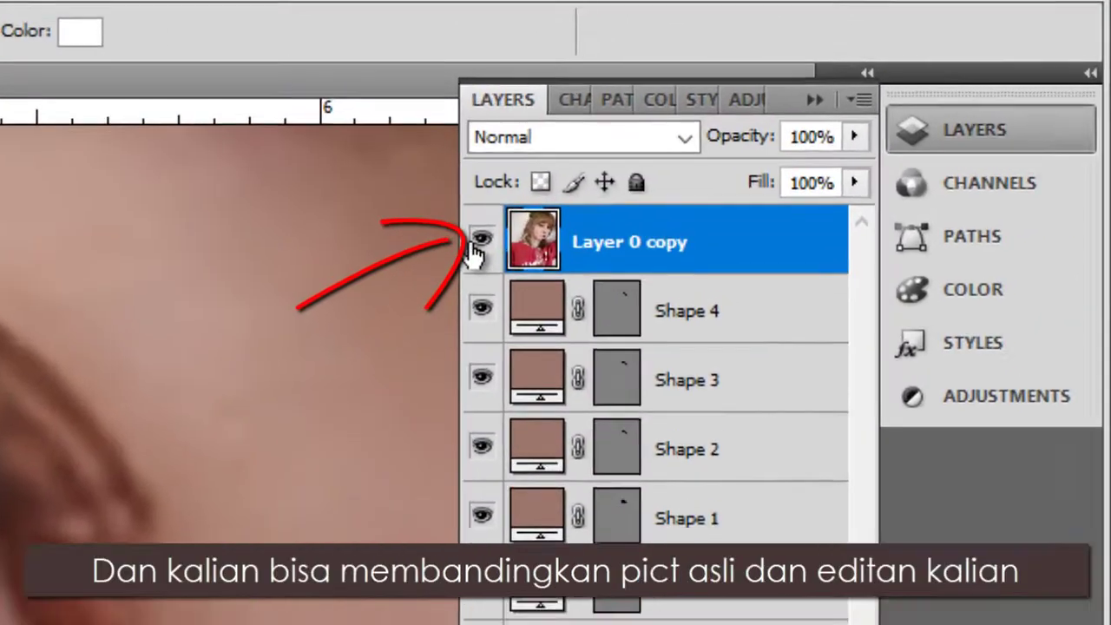
click(475, 250)
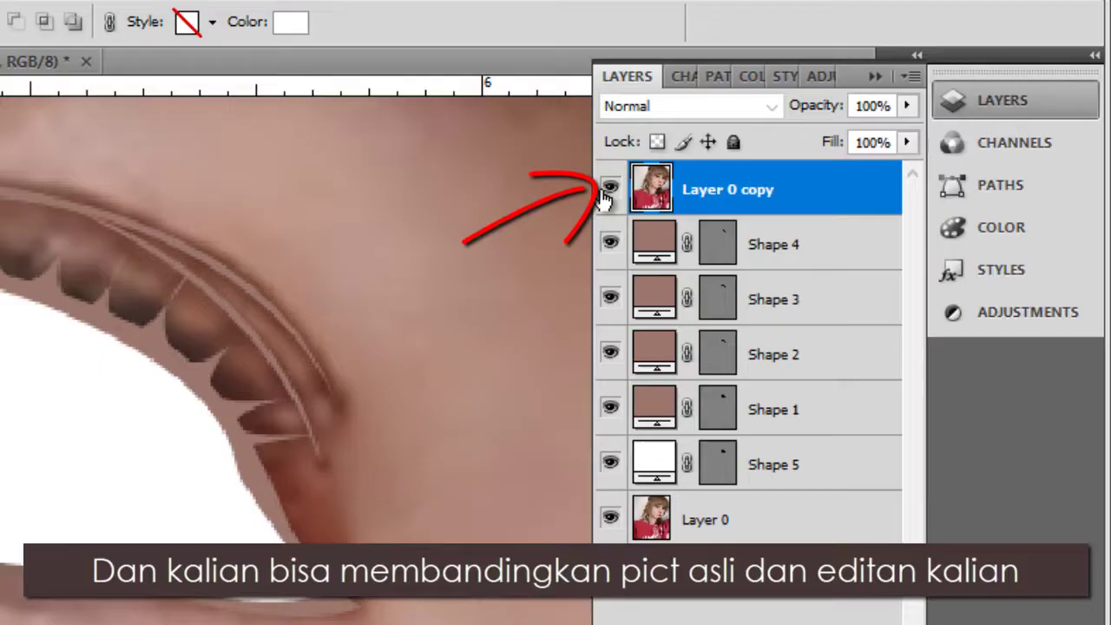
click(801, 115)
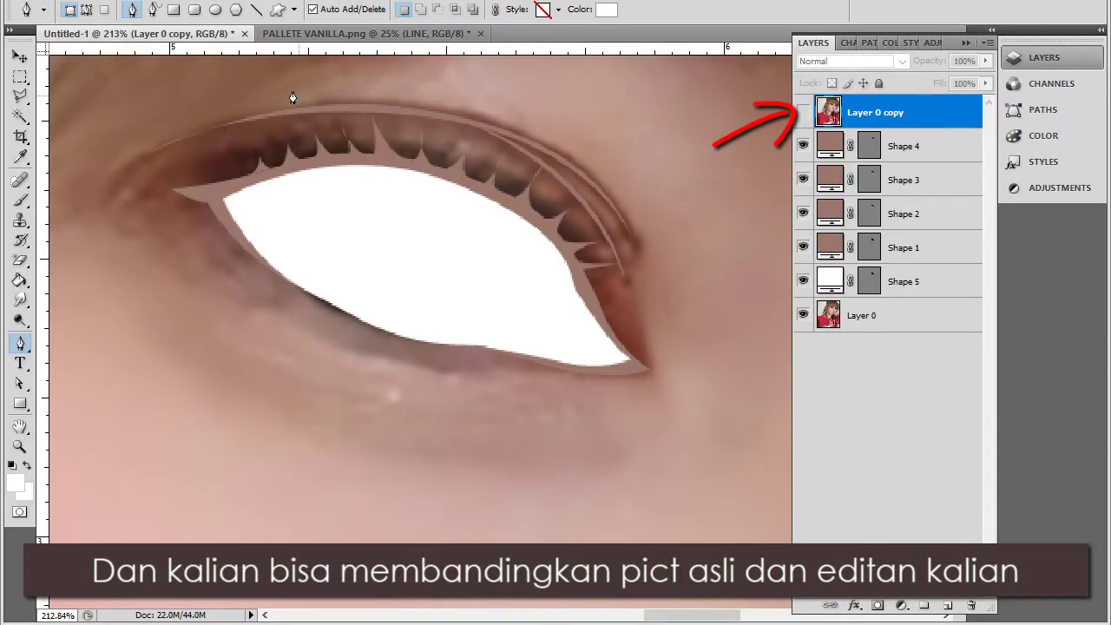
click(329, 33)
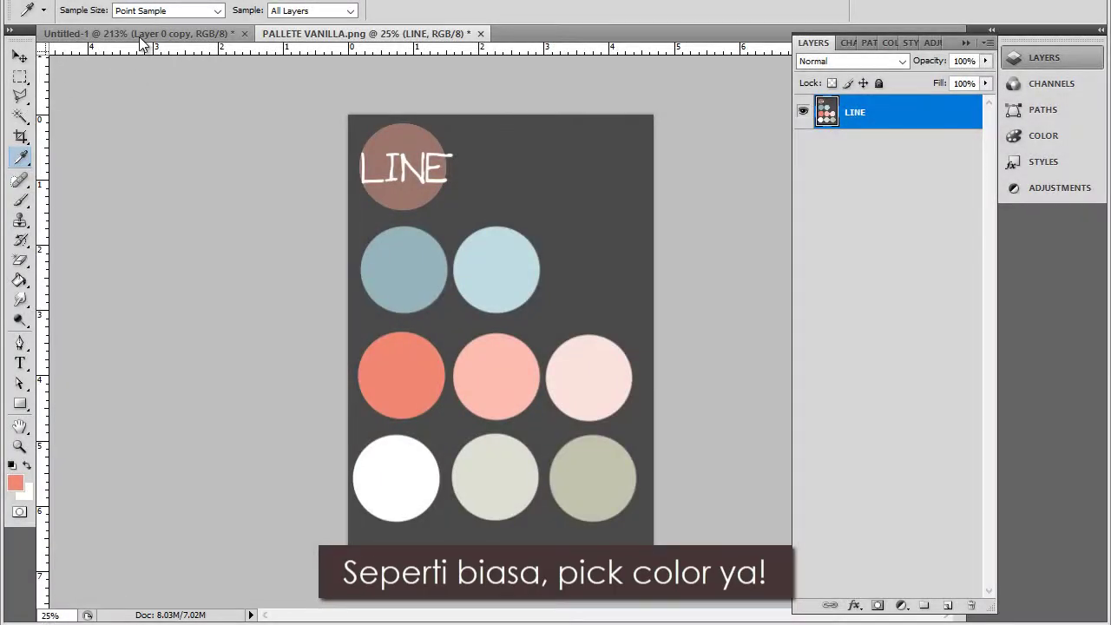
key(ctrl+Tab)
With Layer 0 copy visible as reference, trace a salmon Shape 6 over the eye's right corner
click(20, 343)
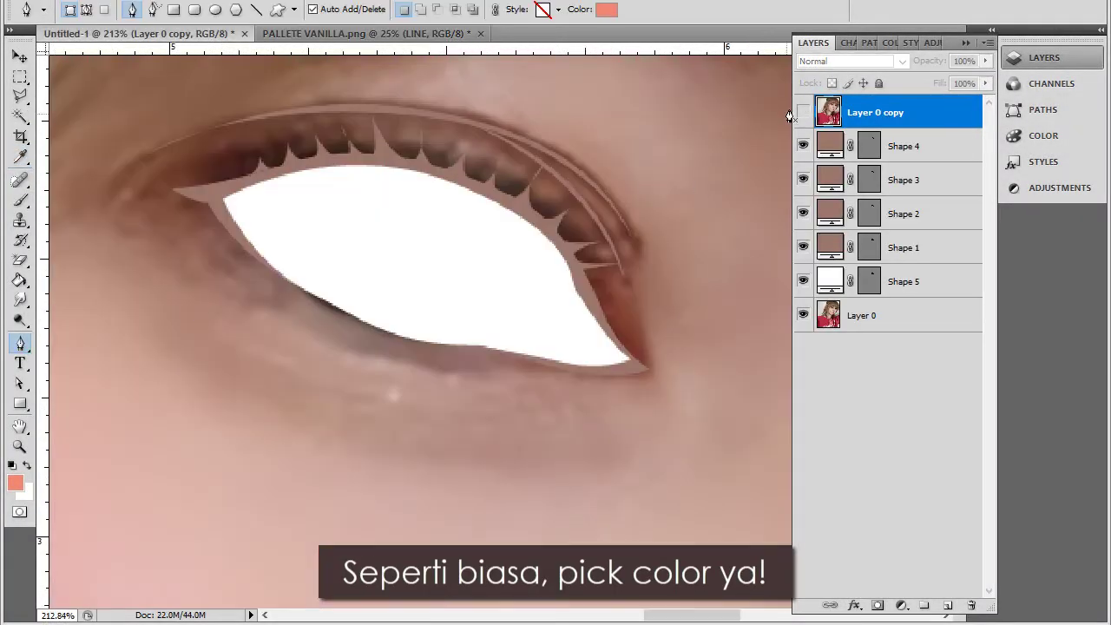
click(802, 112)
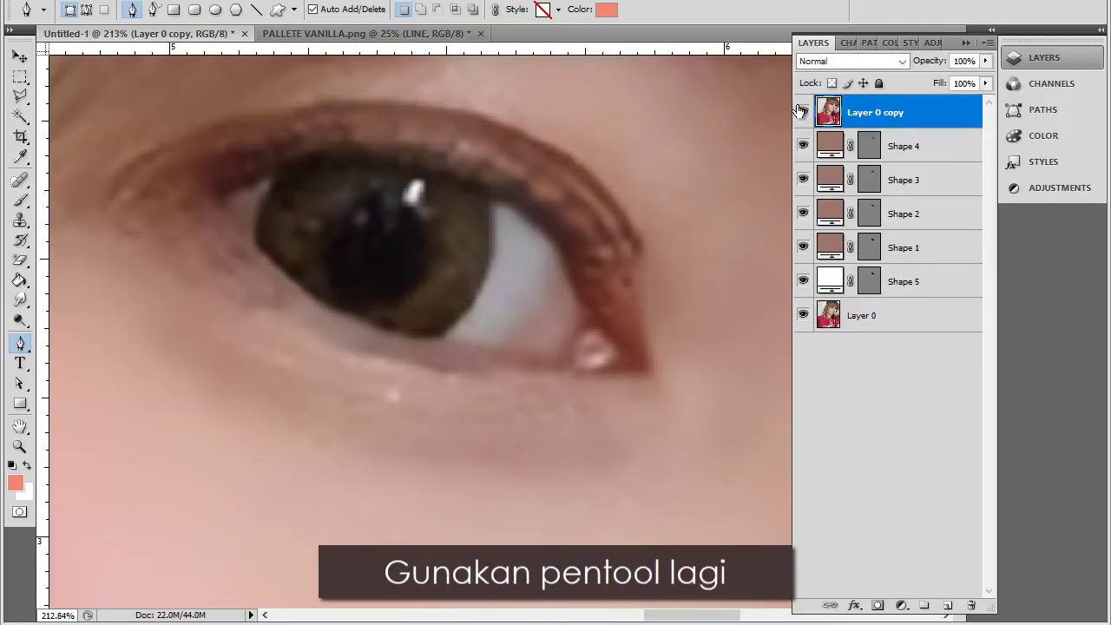
click(802, 112)
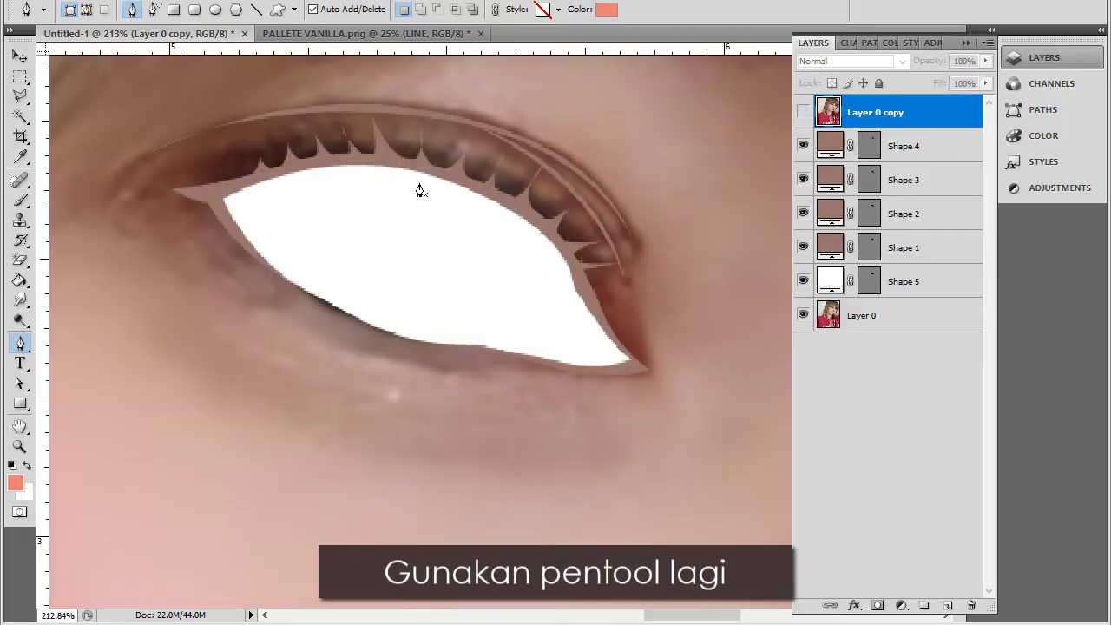
click(802, 112)
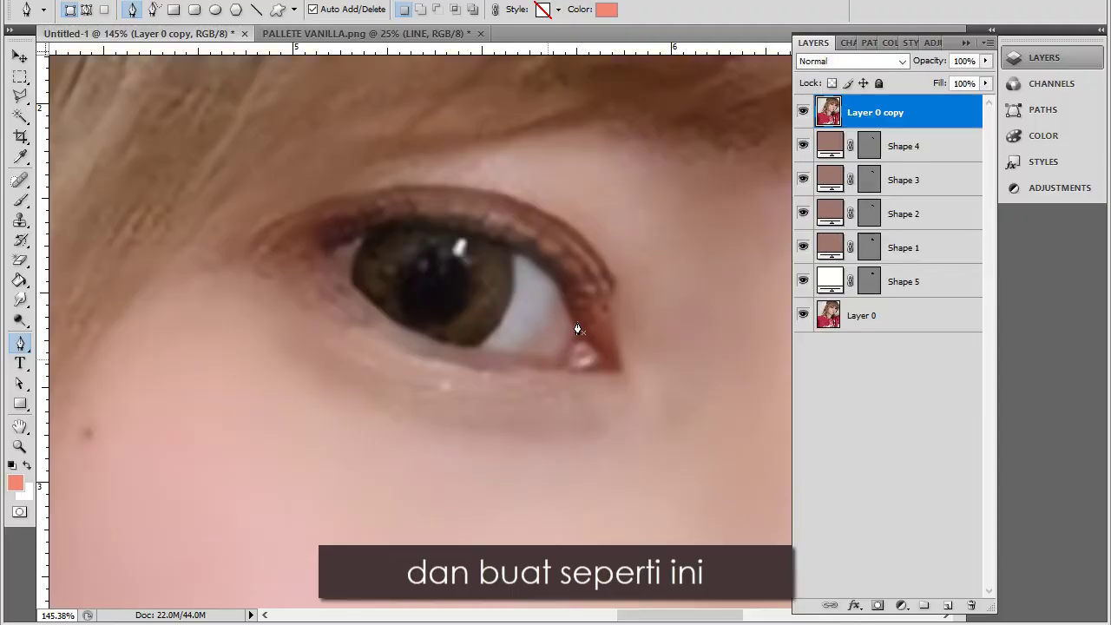
click(548, 358)
drag(570, 313, 565, 278)
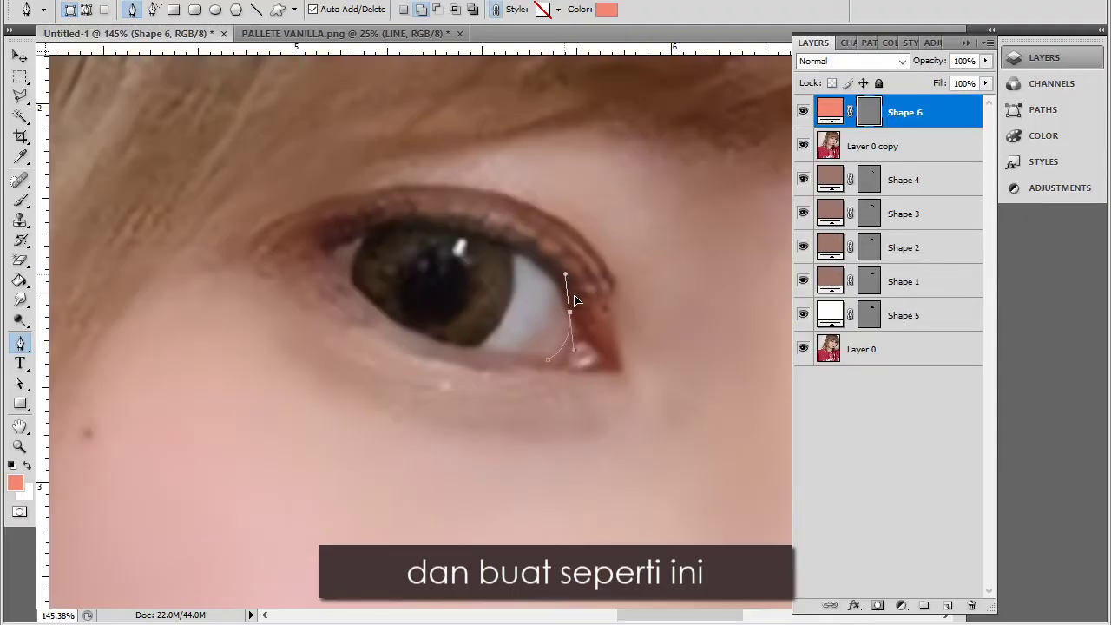
click(566, 324)
drag(617, 363, 584, 386)
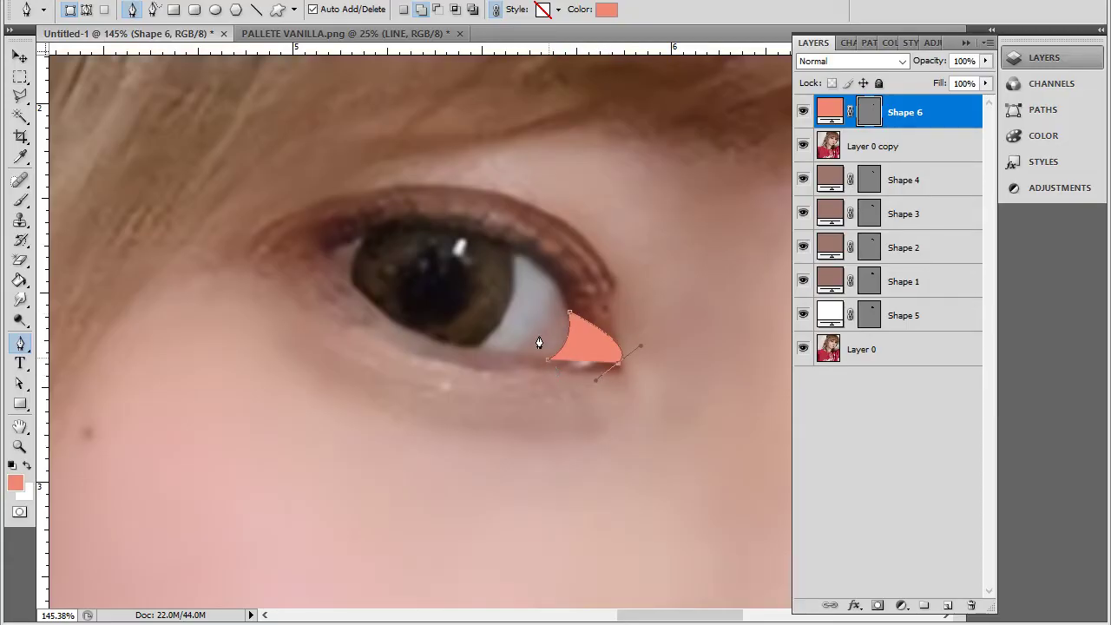
key(Return)
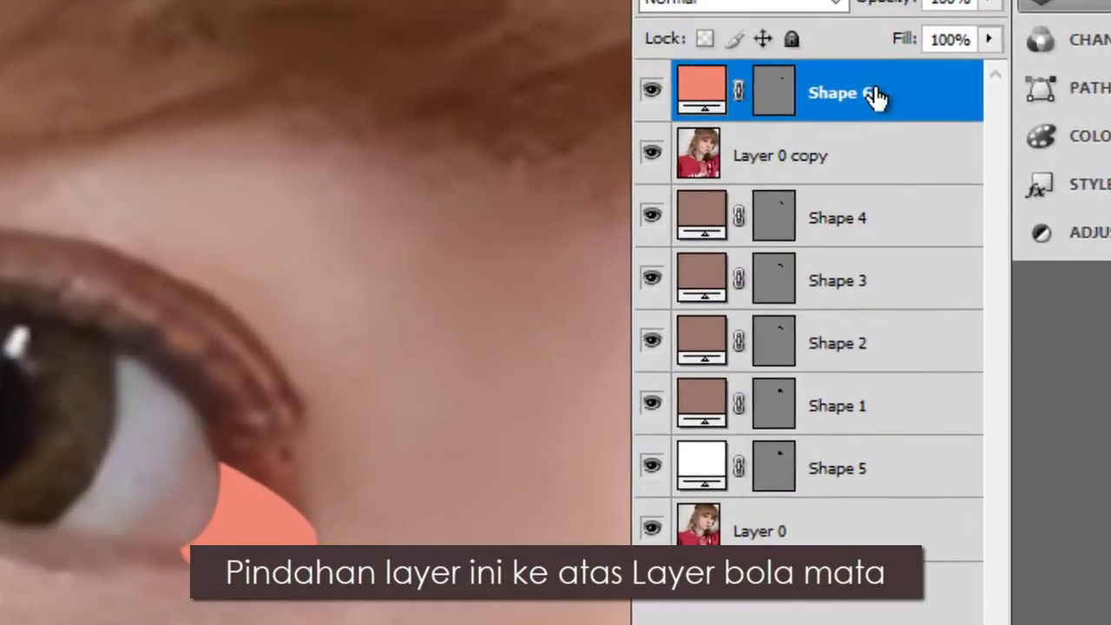
Move Shape 6 just above Shape 5, hide Layer 0 copy, and clip Shape 6 to Shape 5
drag(909, 113, 912, 295)
drag(850, 434, 847, 441)
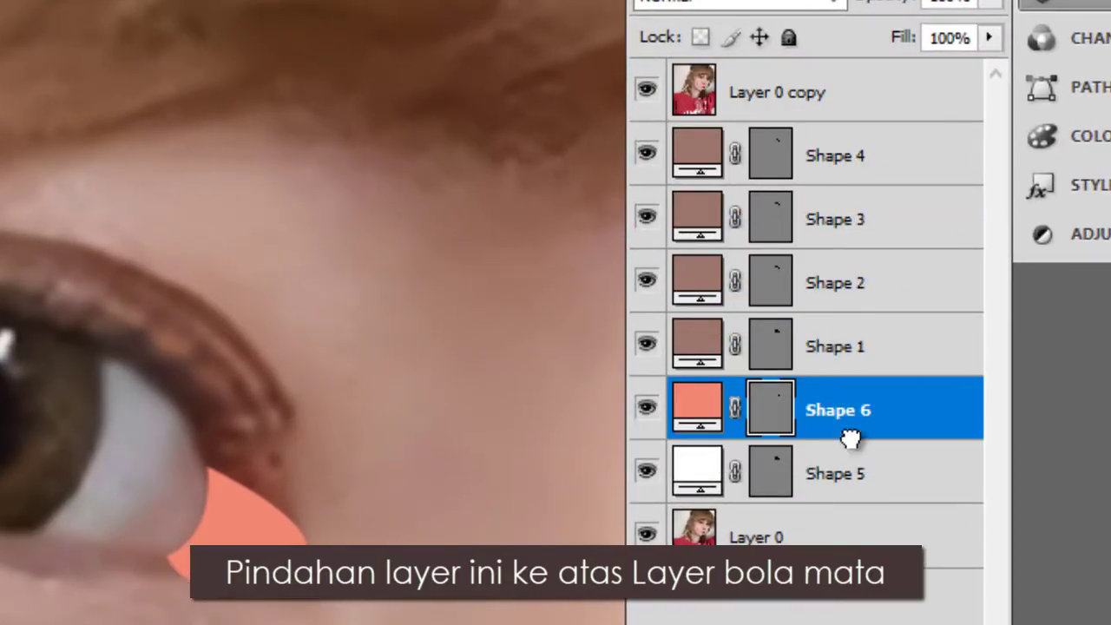
click(645, 91)
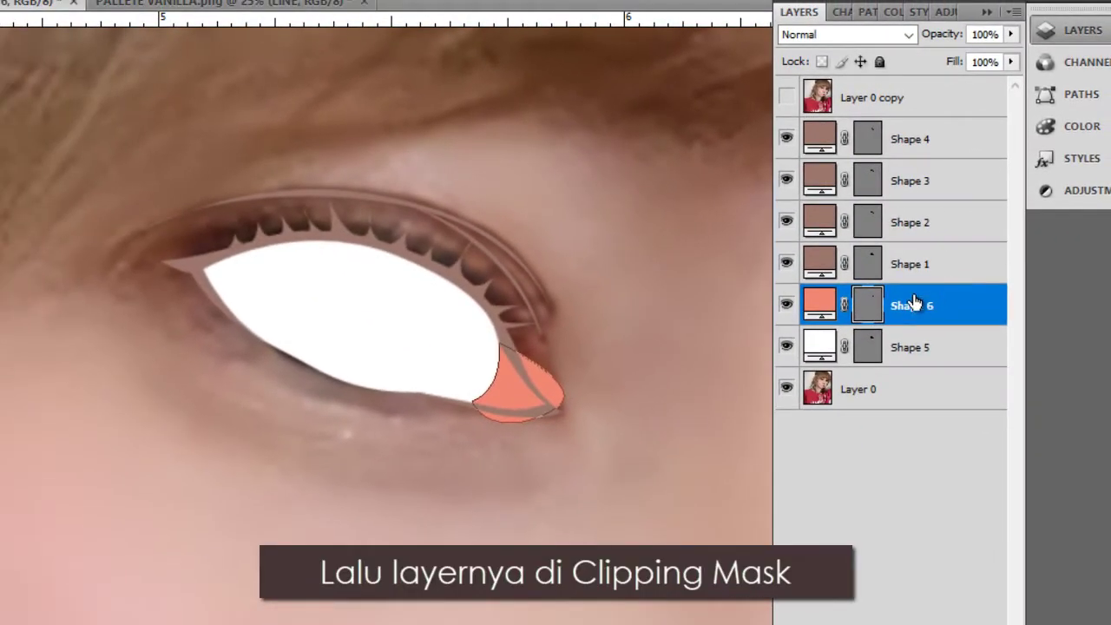
right_click(927, 314)
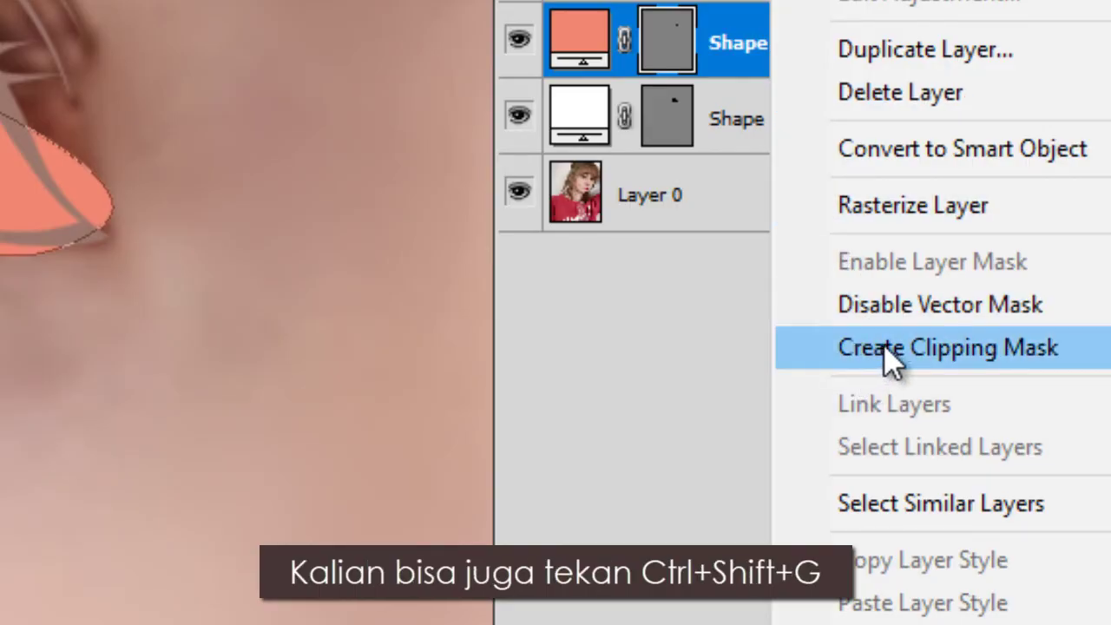
click(944, 369)
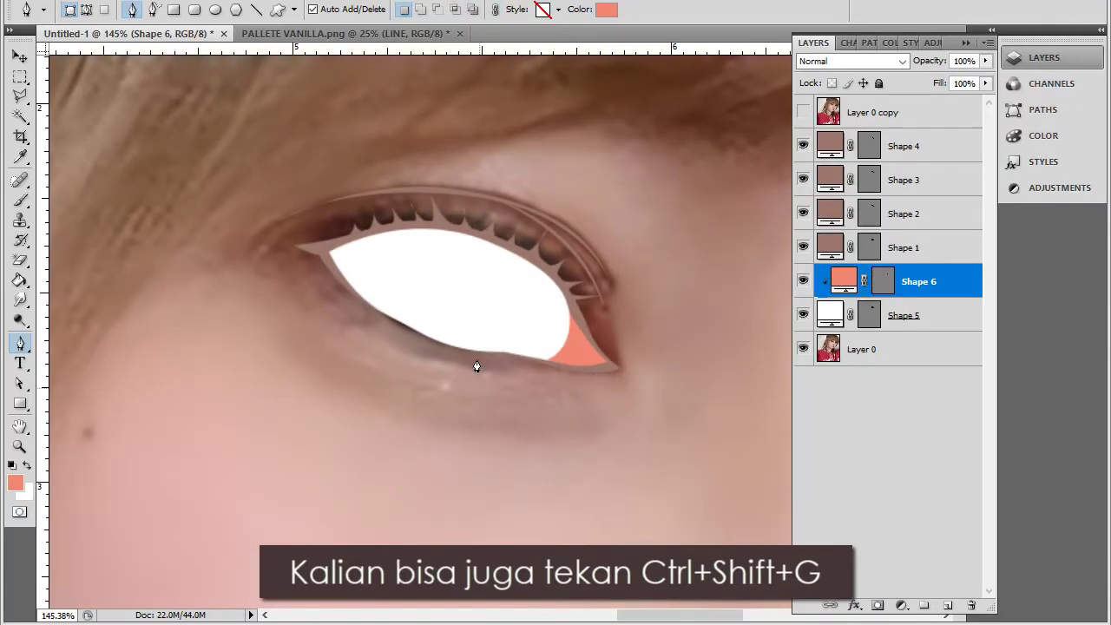
Sample a light pink from the palette and return to the eye drawing with the reference photo shown
alt+scroll(498, 340, up, 1)
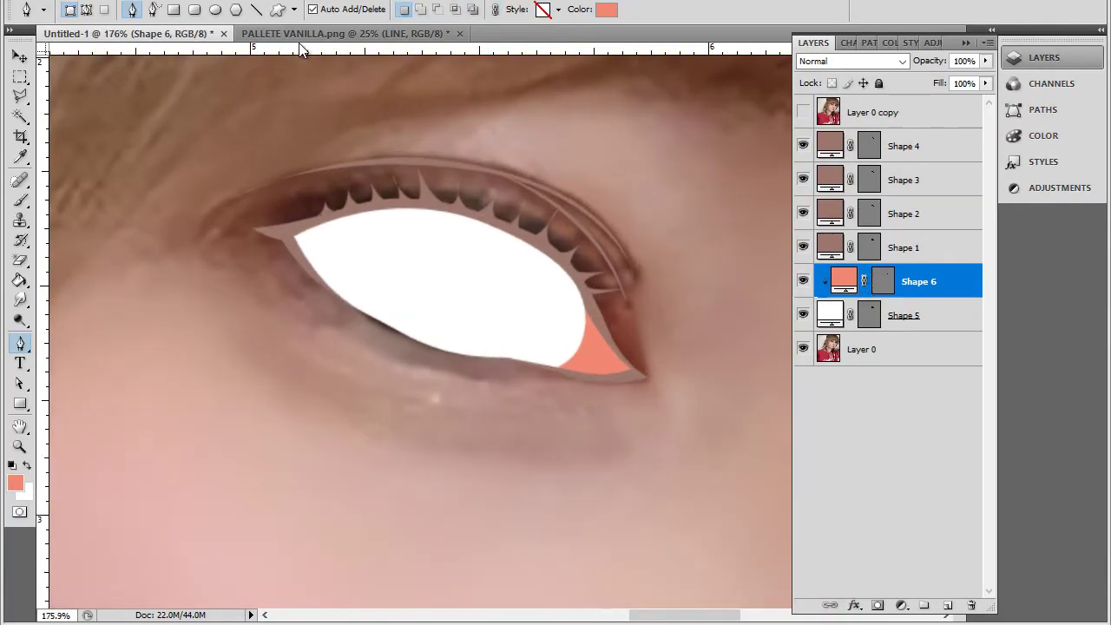
key(ctrl+Tab)
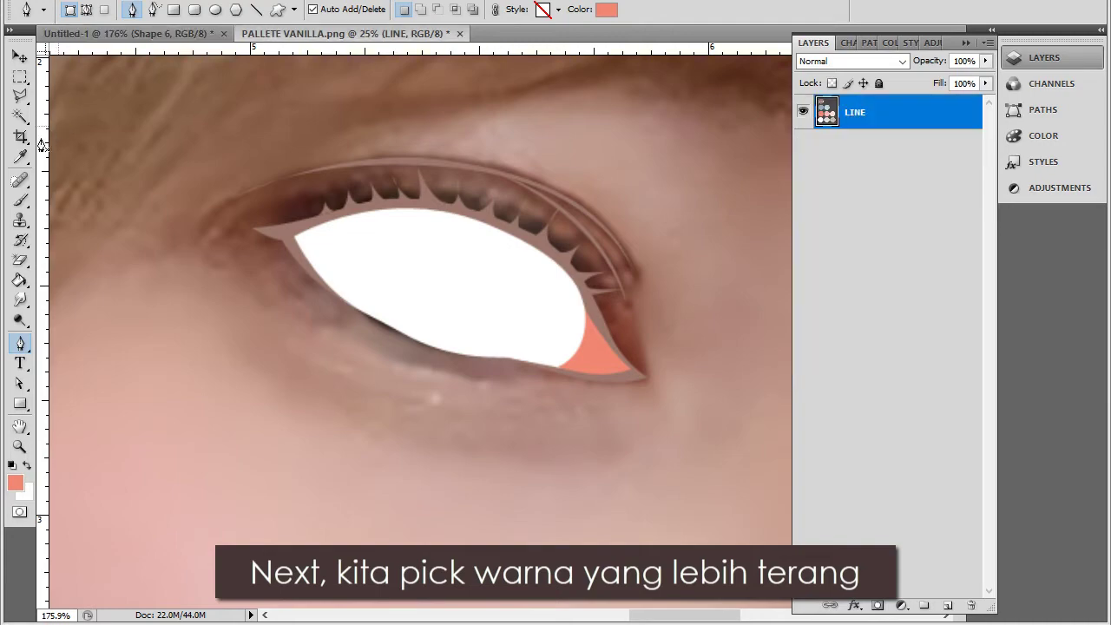
key(i)
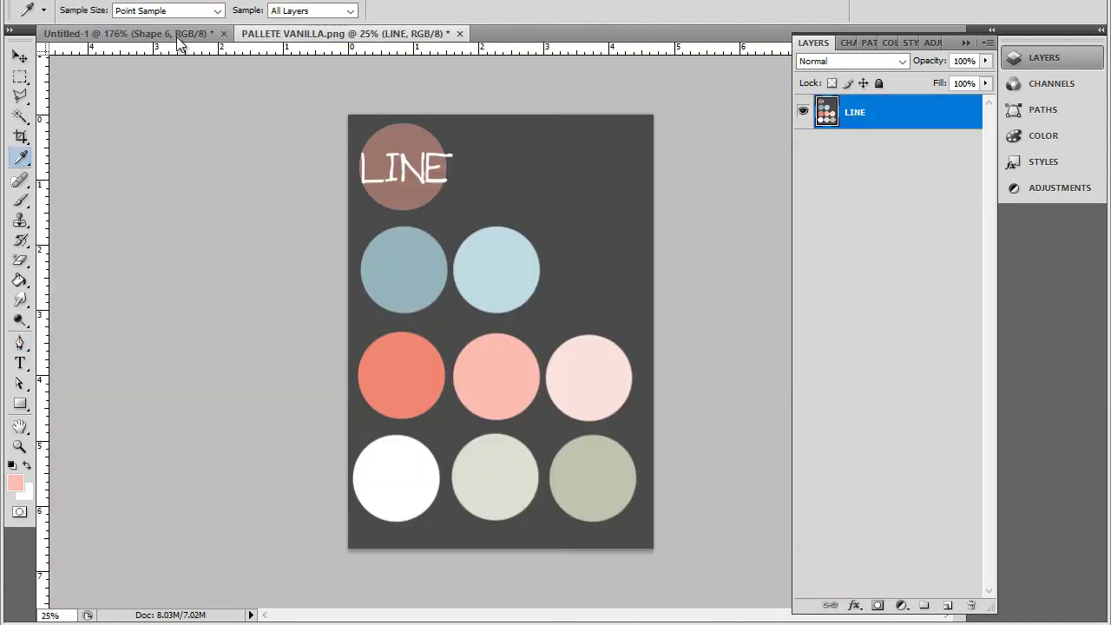
key(ctrl+Tab)
click(24, 345)
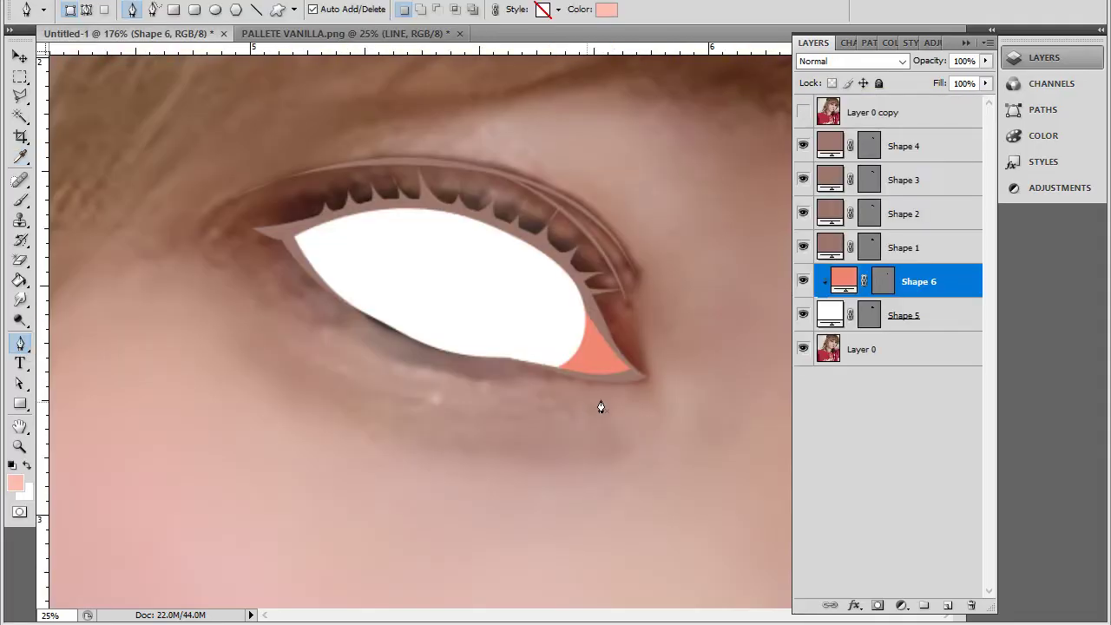
scroll(600, 405, up, 1)
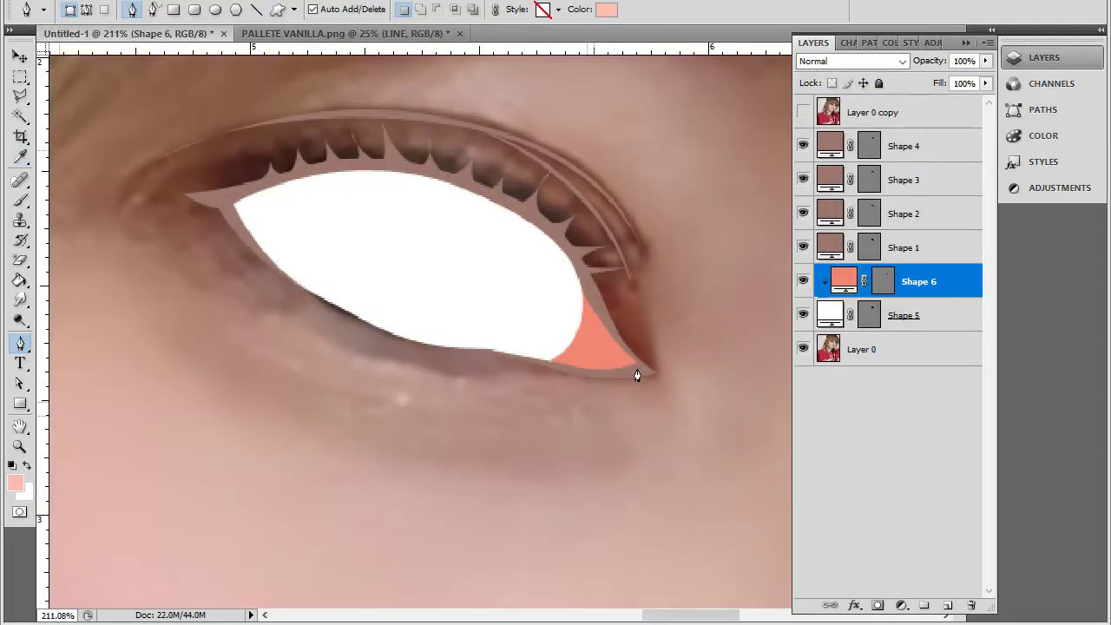
click(802, 114)
Trace light-pink Shape 7 over the eye's right corner, toggling the reference photo to compare
click(519, 356)
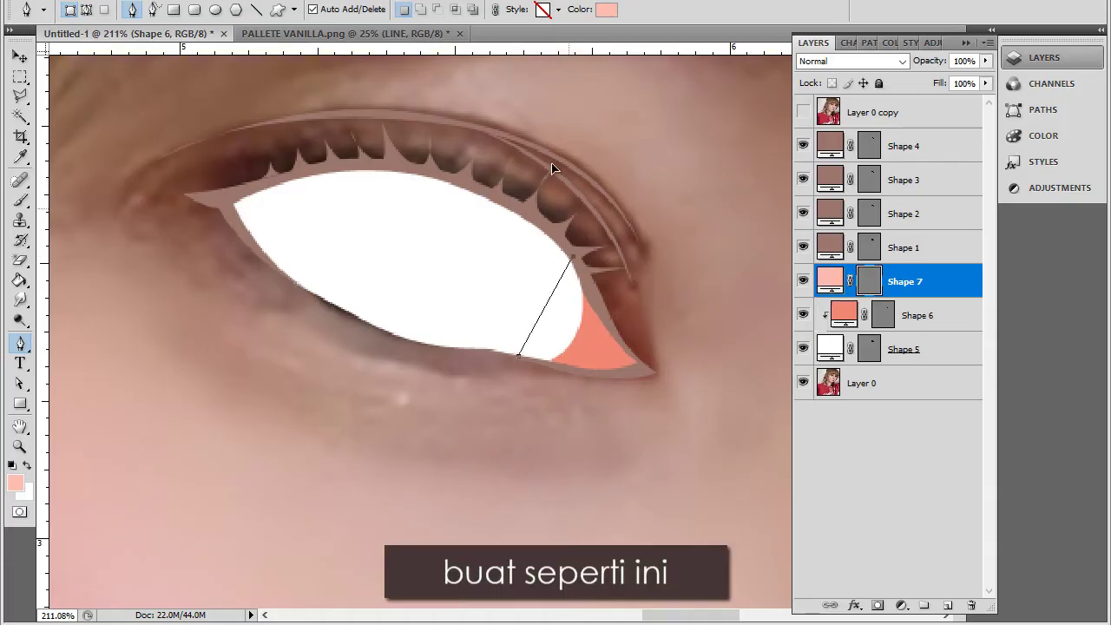
drag(554, 168, 551, 164)
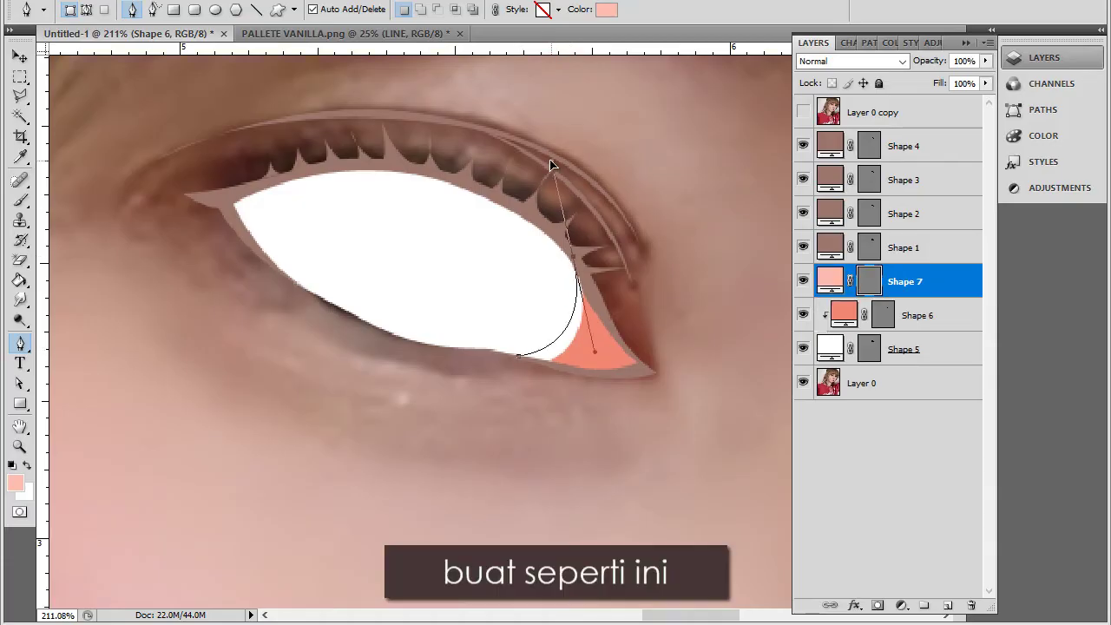
alt+click(573, 260)
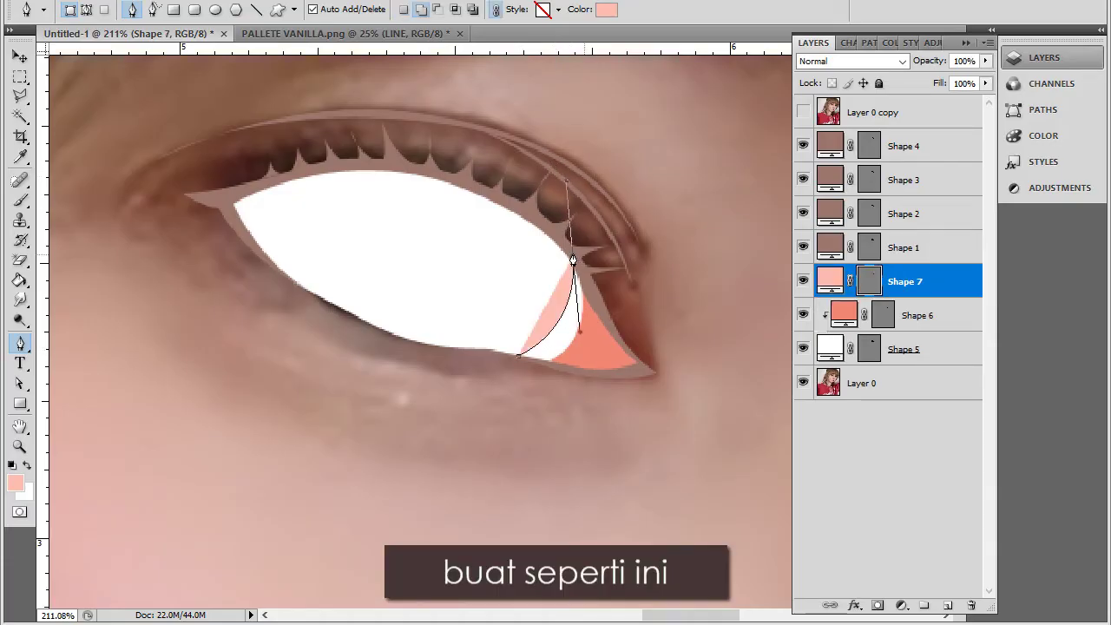
click(804, 112)
click(804, 112)
drag(653, 344, 654, 384)
click(599, 377)
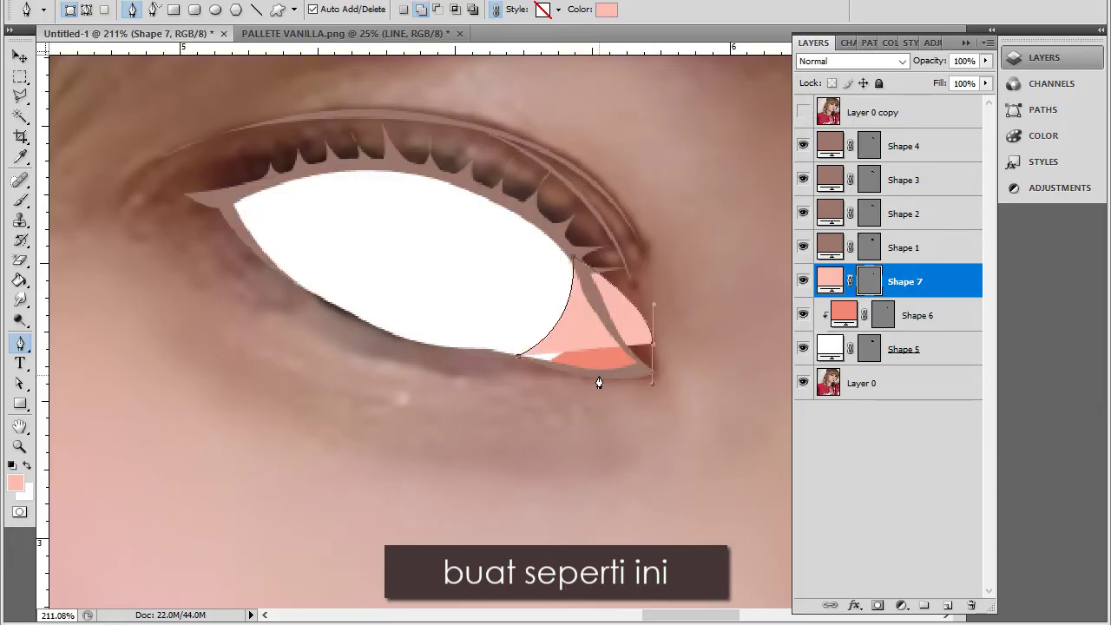
click(803, 112)
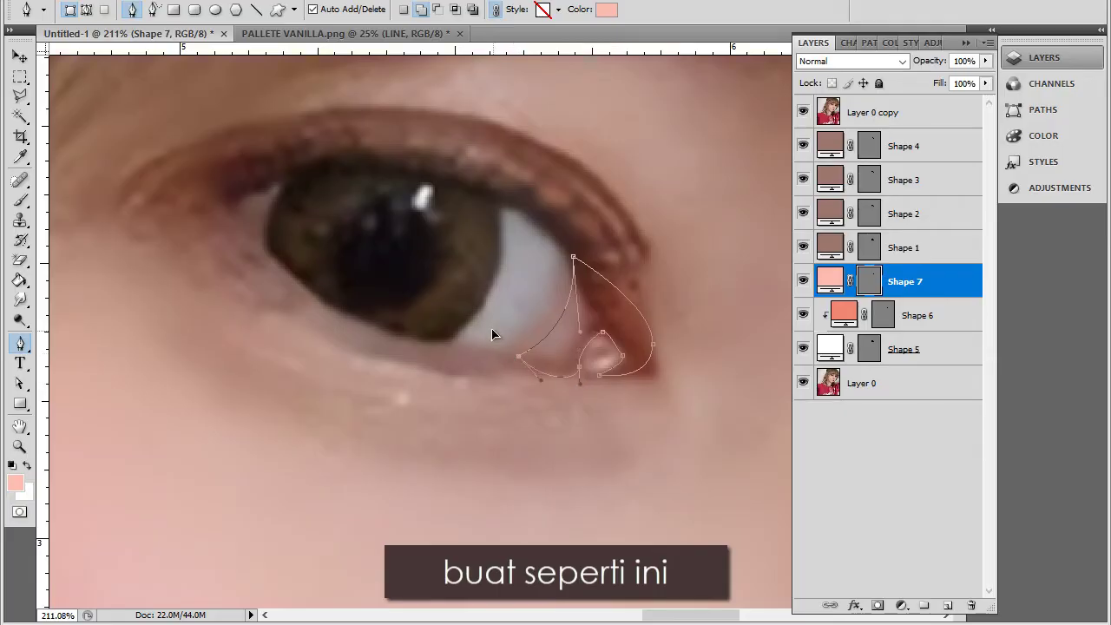
click(804, 113)
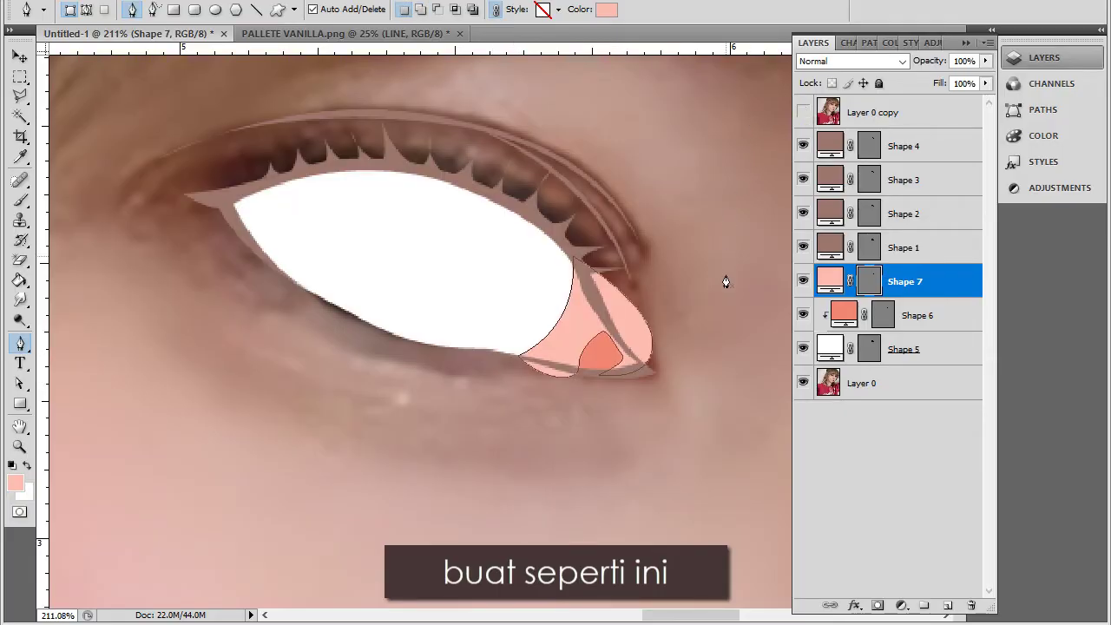
Clip Shape 7 to the salmon corner shape and give it a blank white layer mask
right_click(918, 283)
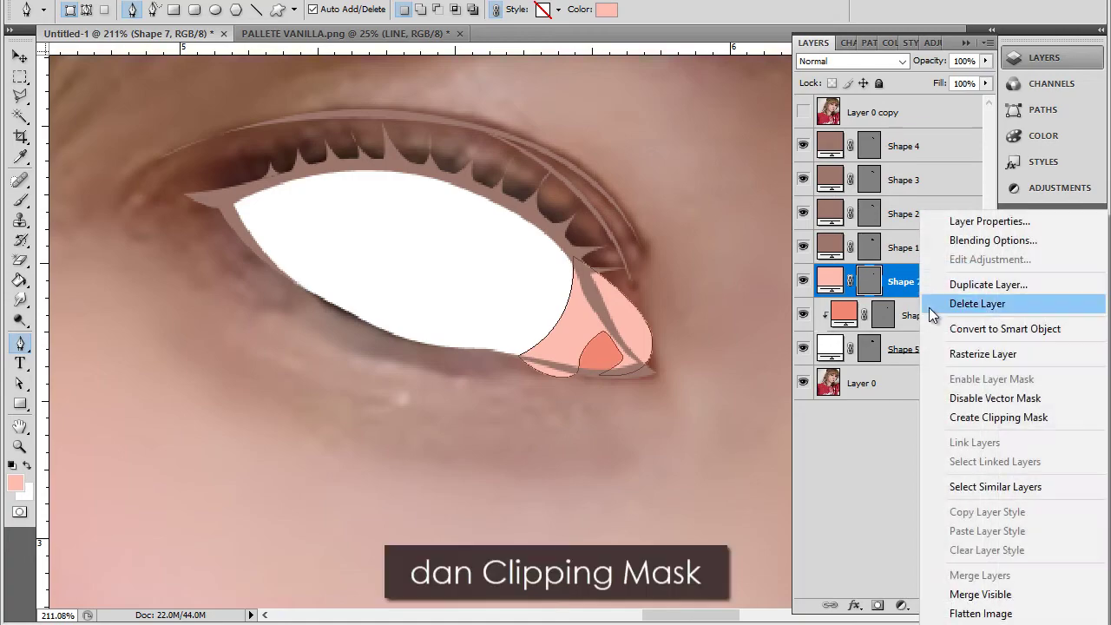
click(973, 424)
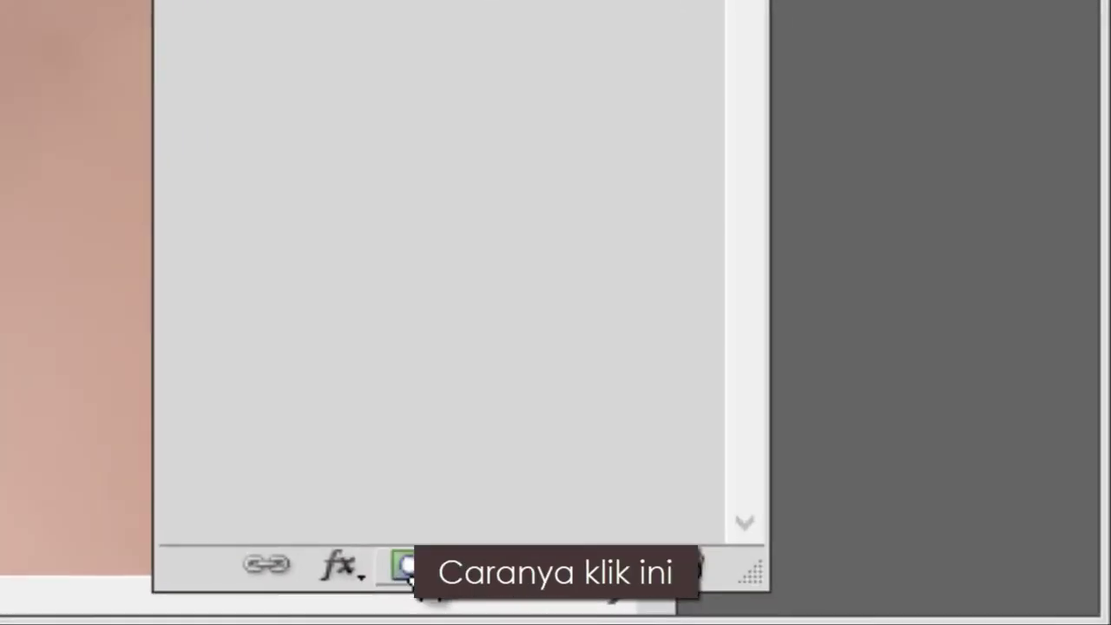
click(357, 565)
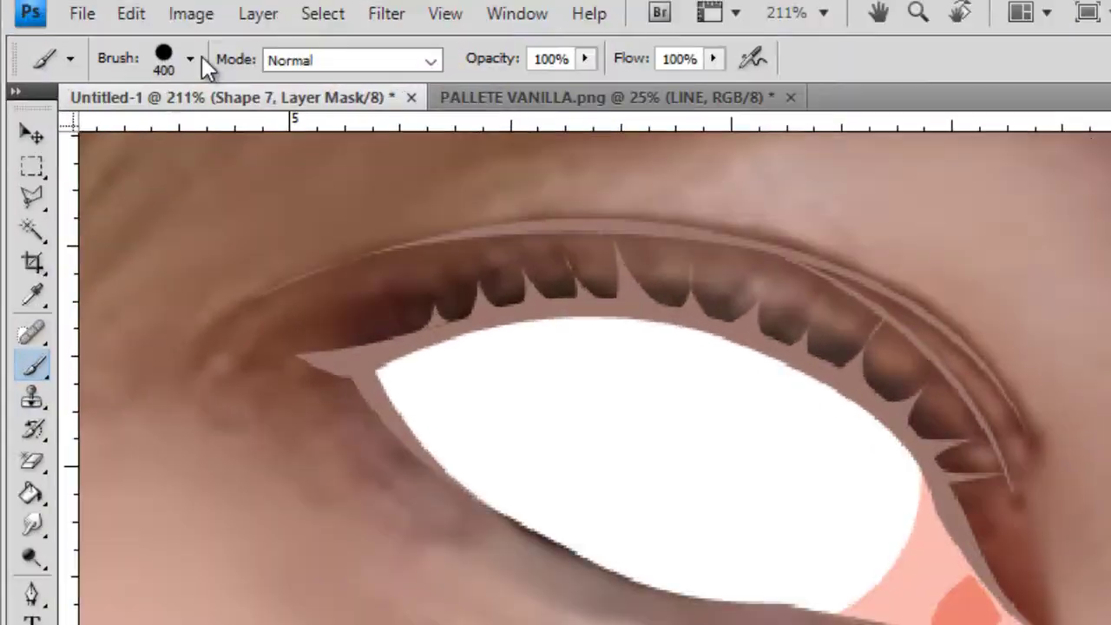
Choose an enlarged soft 27 px brush at 58% opacity
click(228, 87)
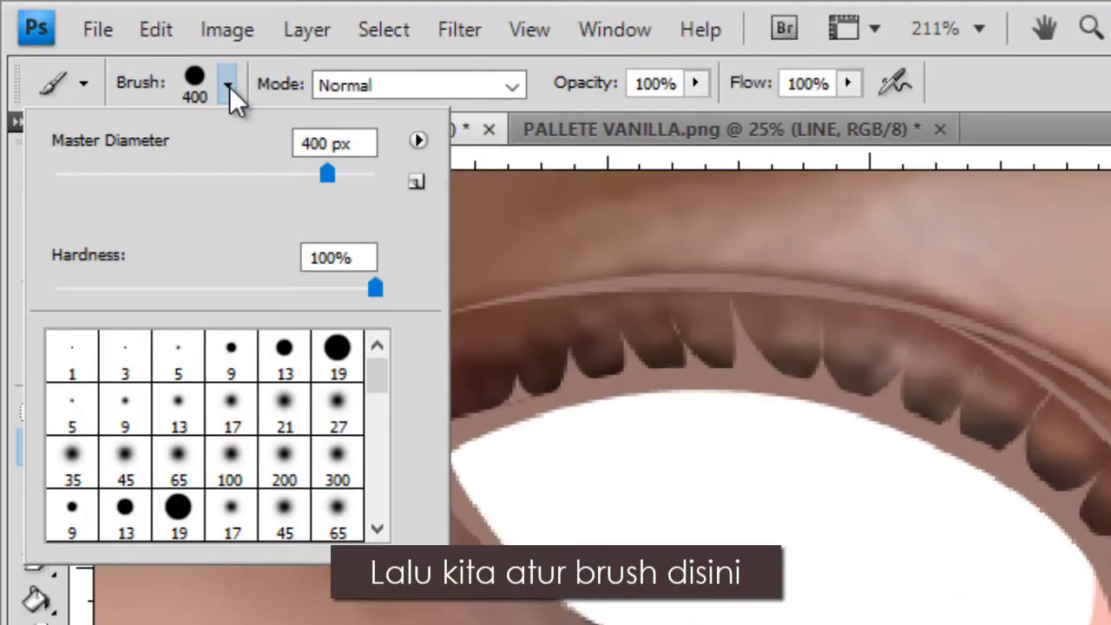
click(338, 407)
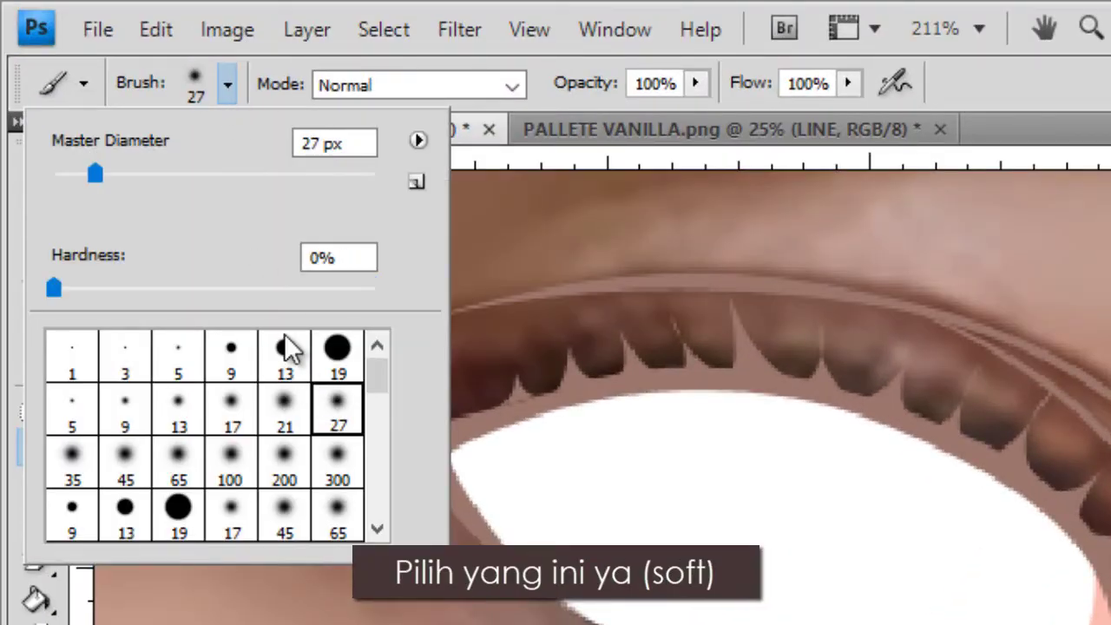
drag(96, 174, 162, 172)
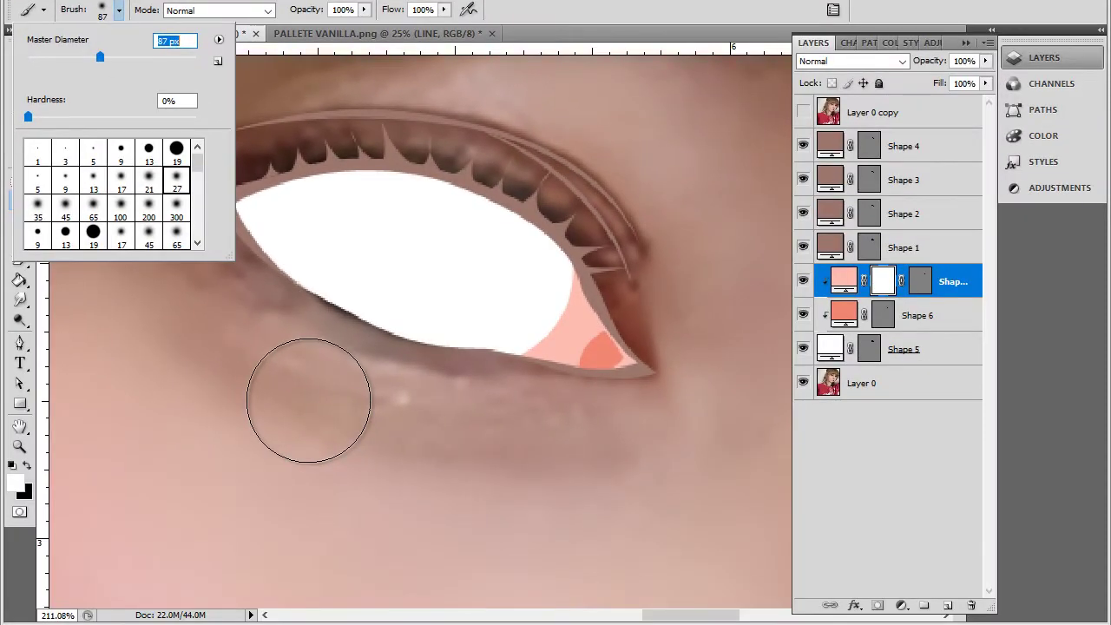
key(Return)
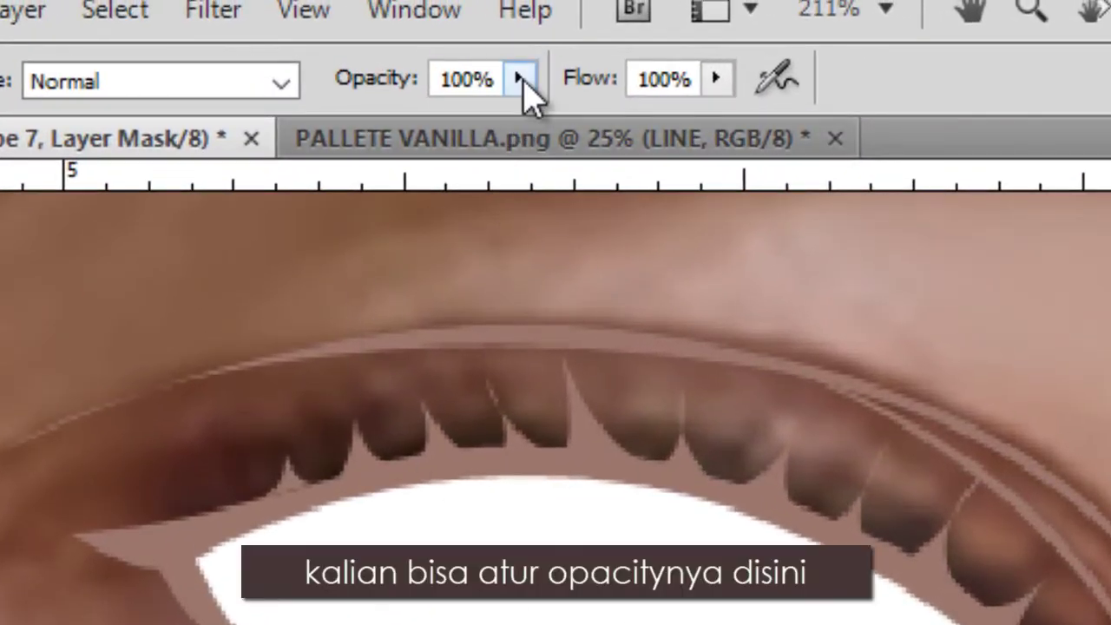
drag(526, 79, 426, 137)
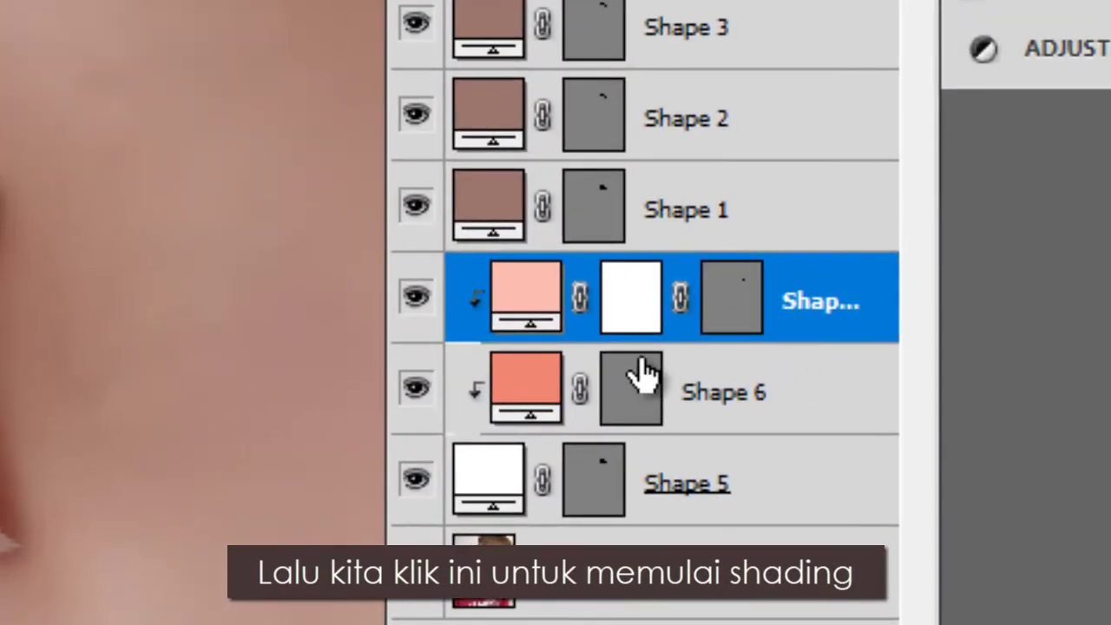
Paint black on Shape 7's mask to fade the pink corner's left edge into white
click(690, 293)
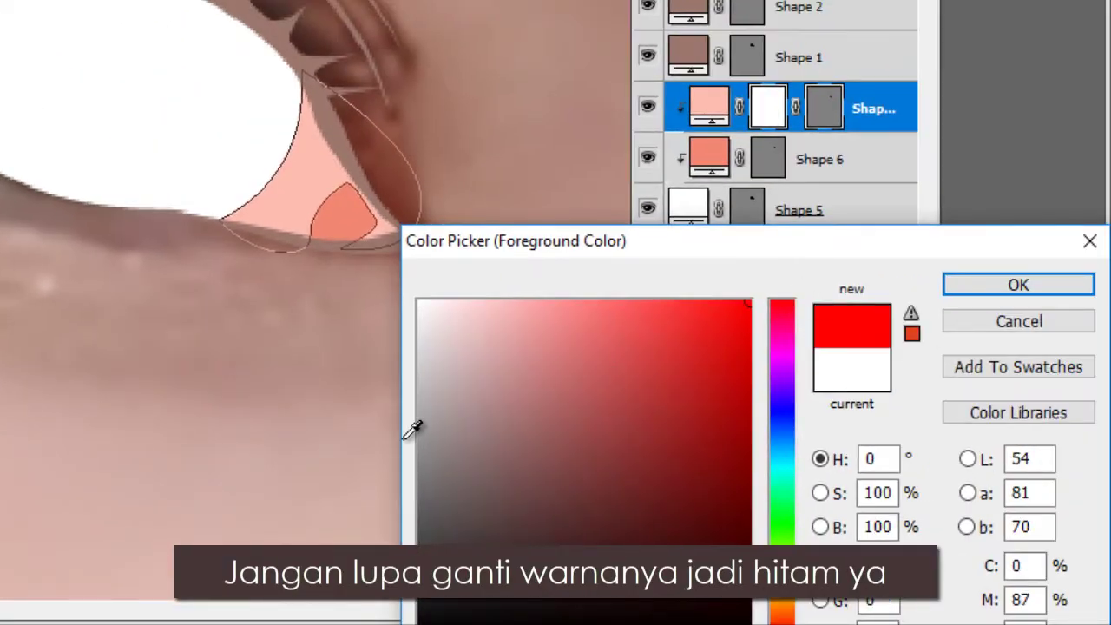
click(380, 494)
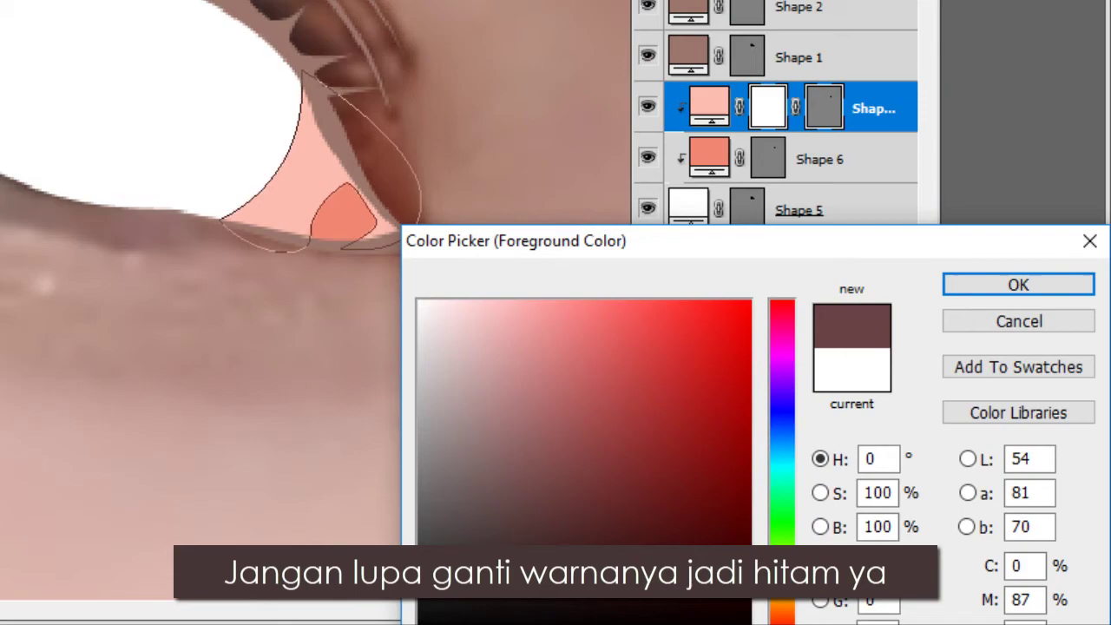
click(1079, 289)
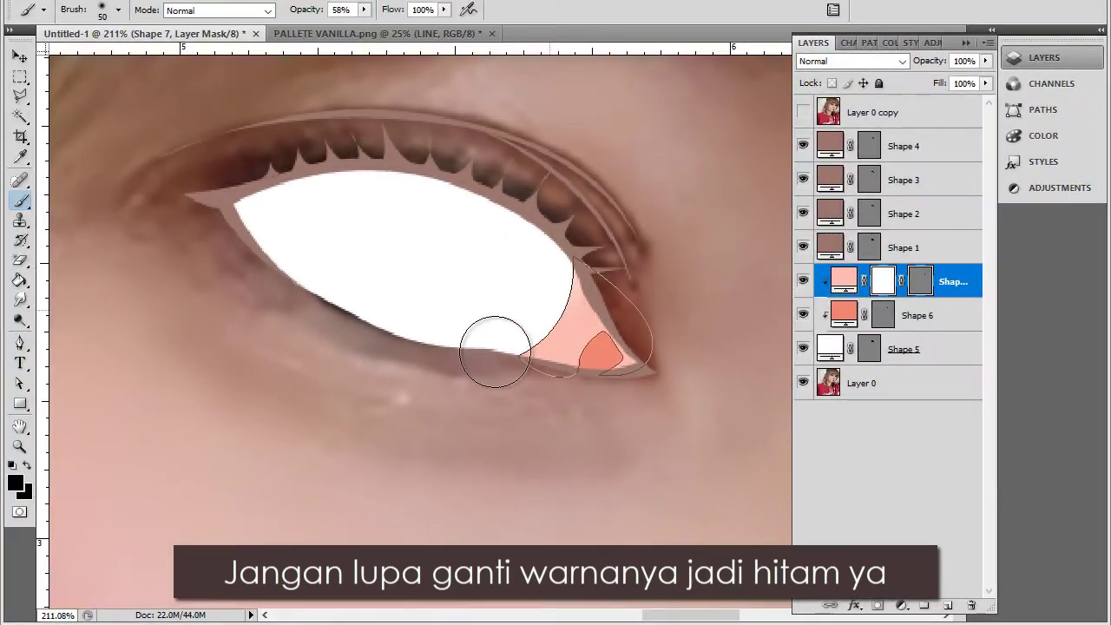
drag(495, 352, 478, 353)
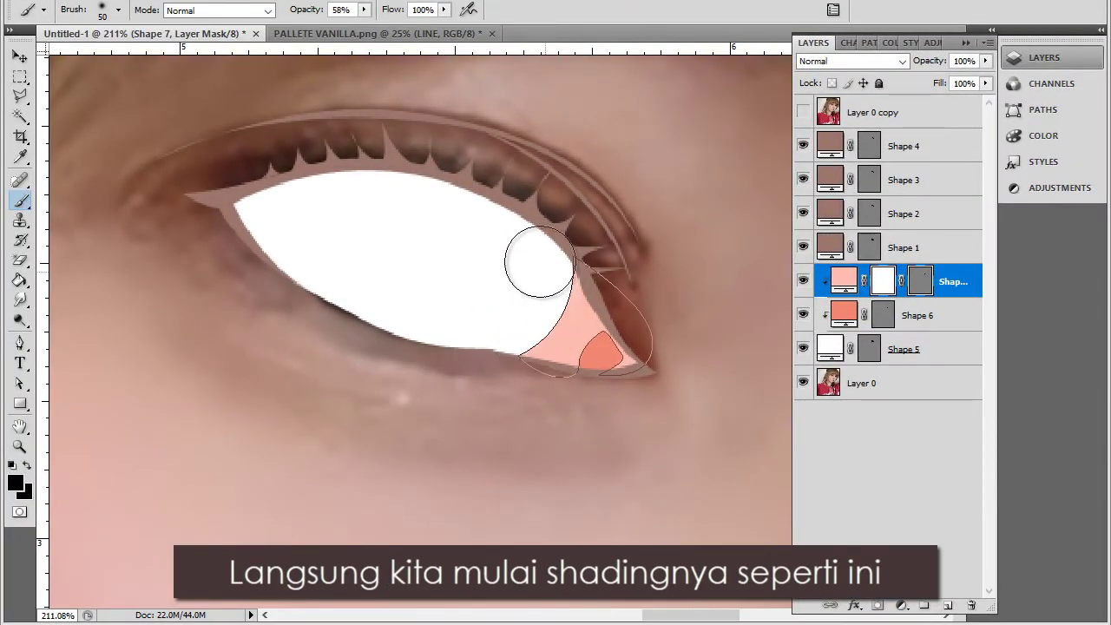
key(bracketleft)
key(bracketleft)
key(bracketleft)
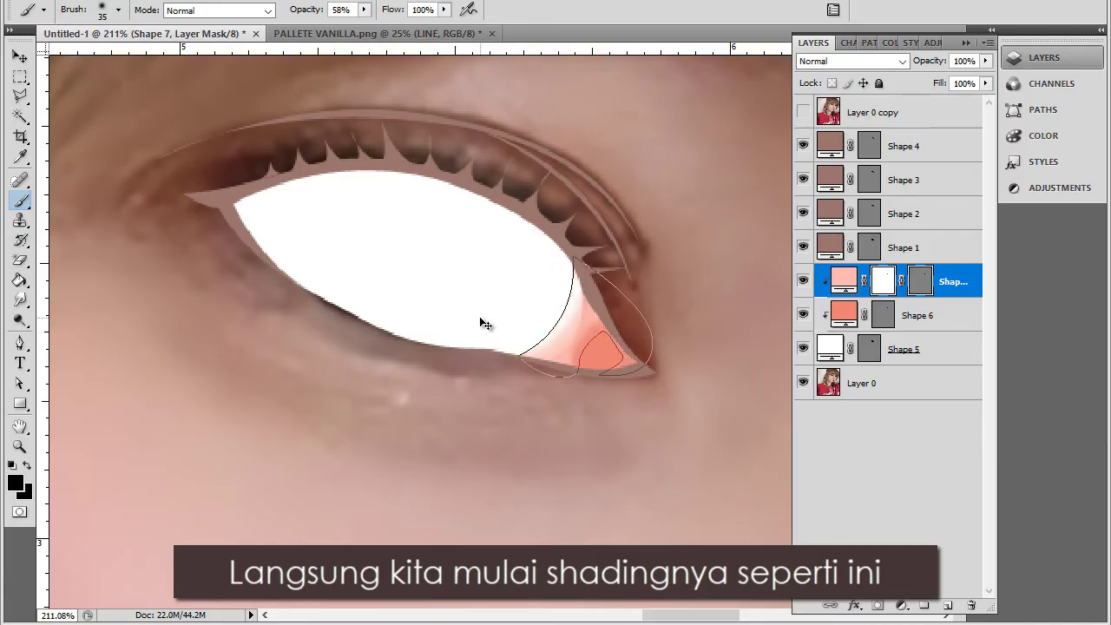
click(933, 346)
click(947, 281)
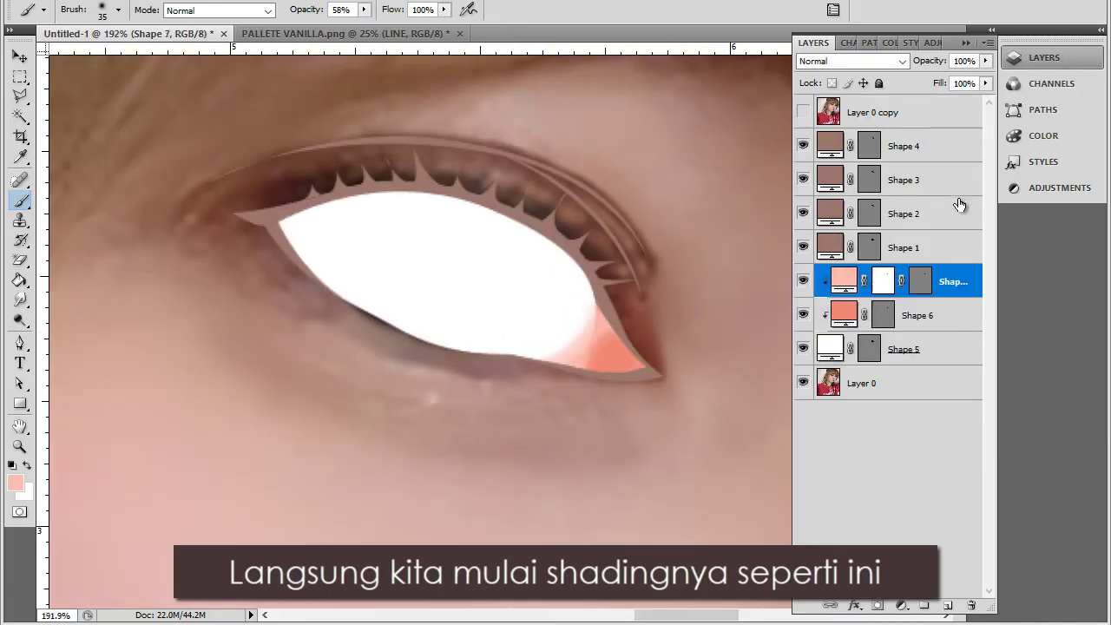
drag(776, 293, 773, 290)
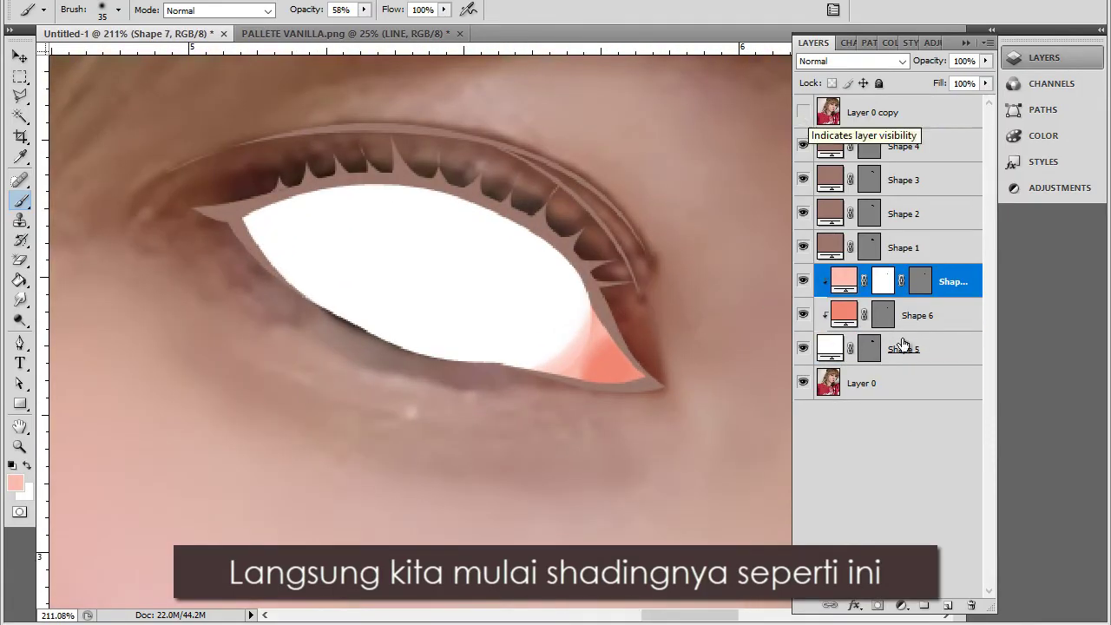
click(883, 280)
Sample the lightest pink from PALLETE VANILLA as the foreground colour
click(844, 308)
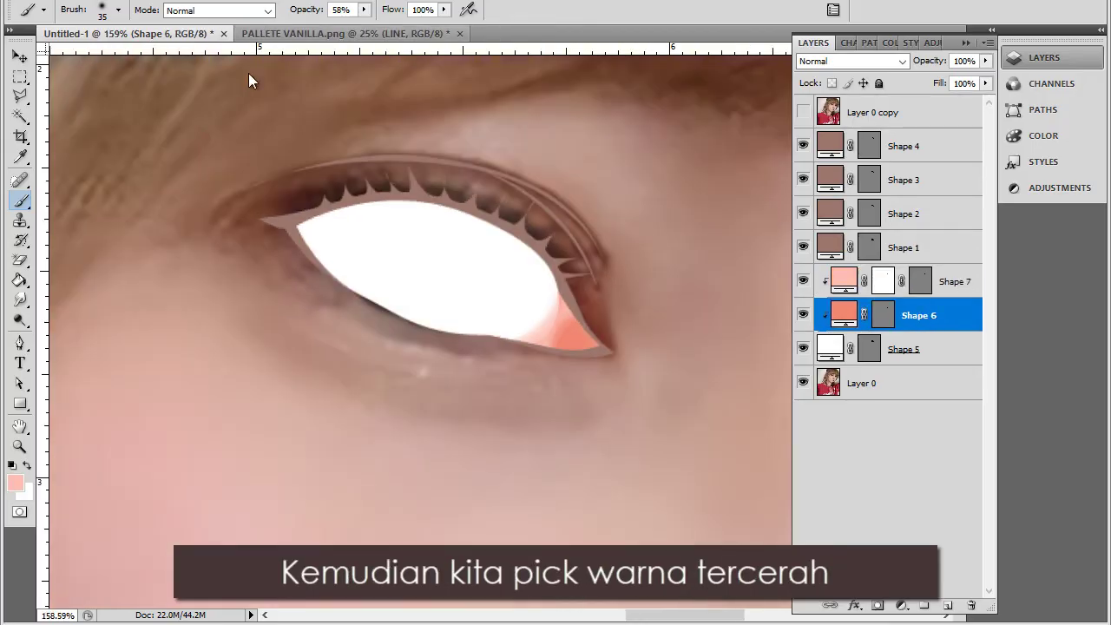
key(ctrl+Tab)
click(21, 157)
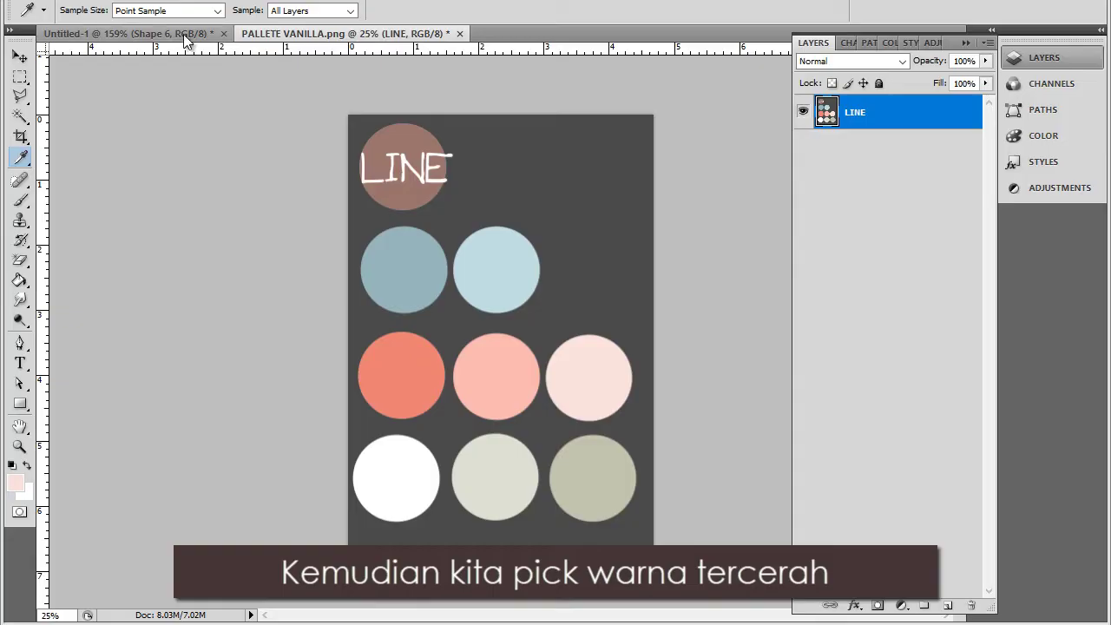
key(ctrl+Tab)
click(20, 343)
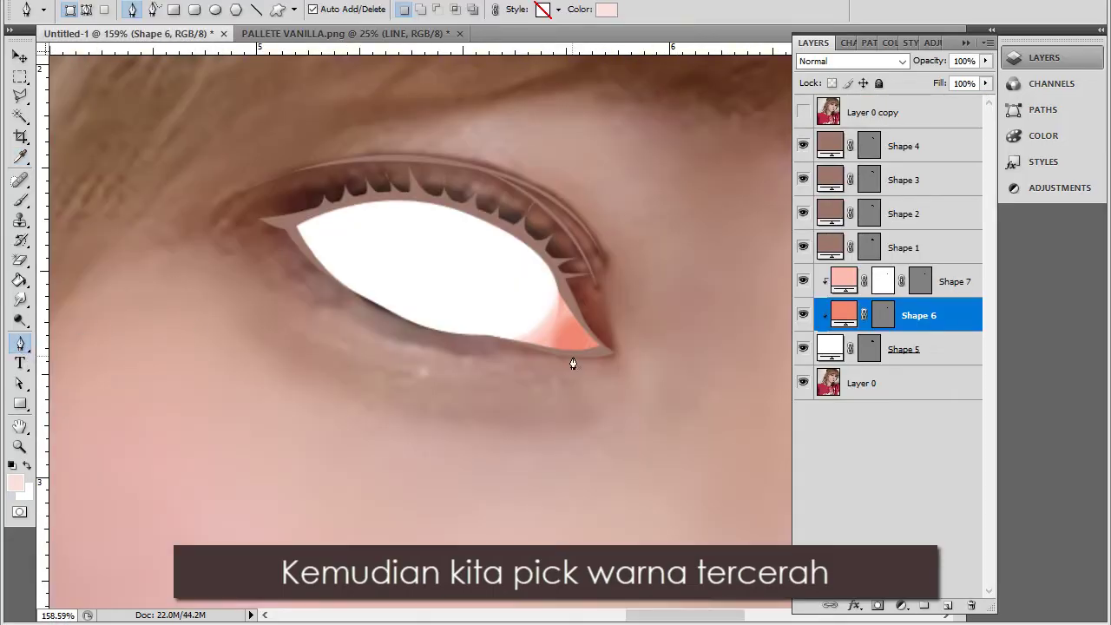
scroll(572, 360, up, 1)
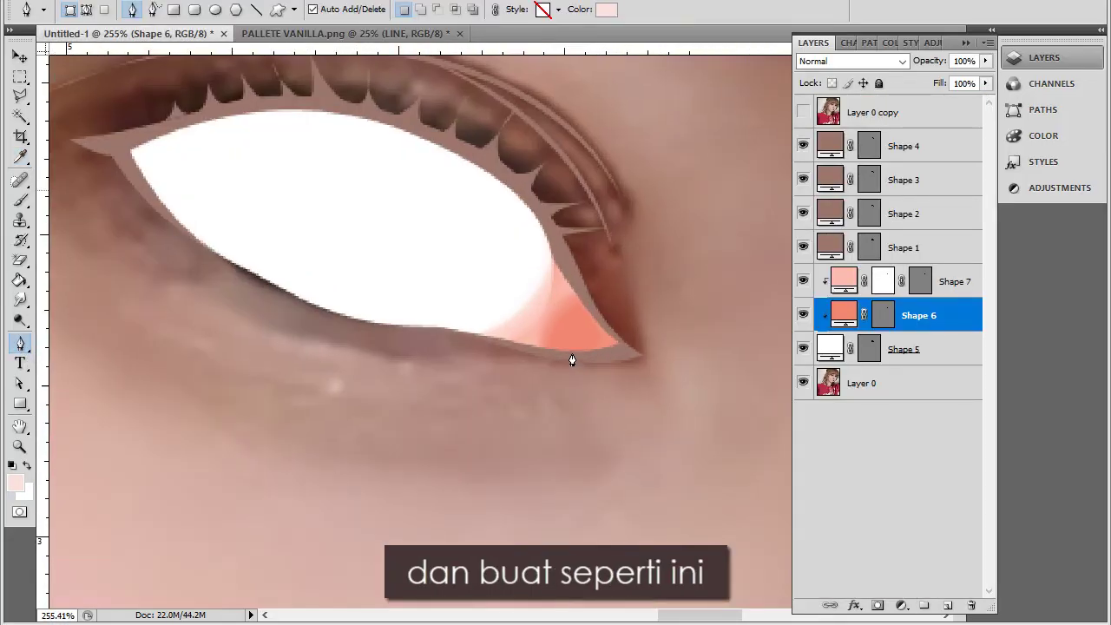
Draw the pale-pink Shape 8 highlight in the eye corner, clipped to the pink corner shape
click(957, 280)
click(804, 113)
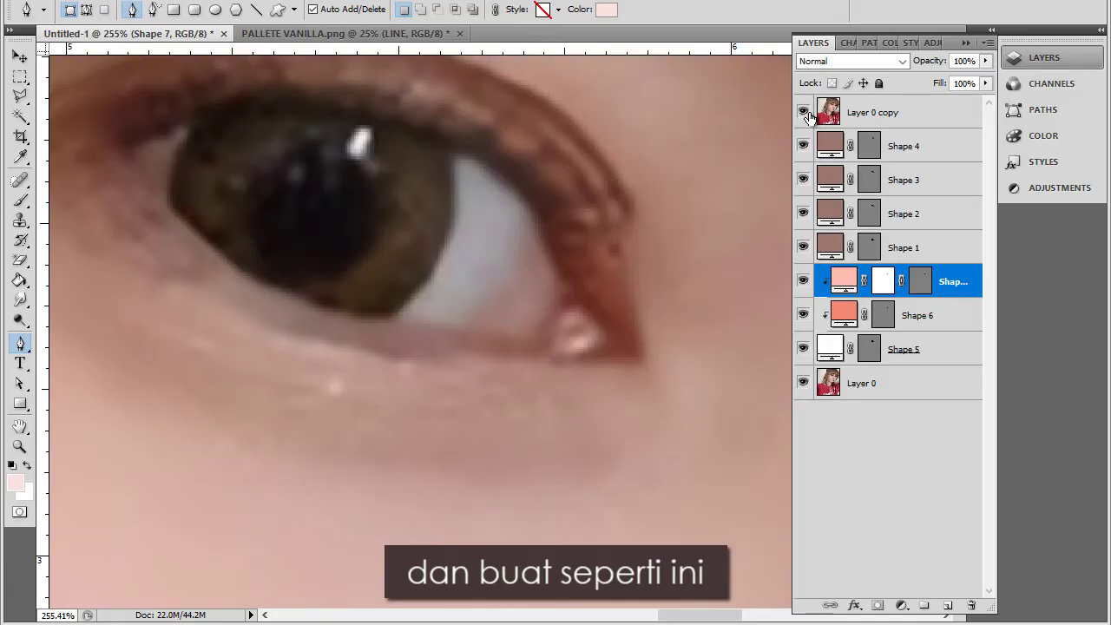
click(590, 338)
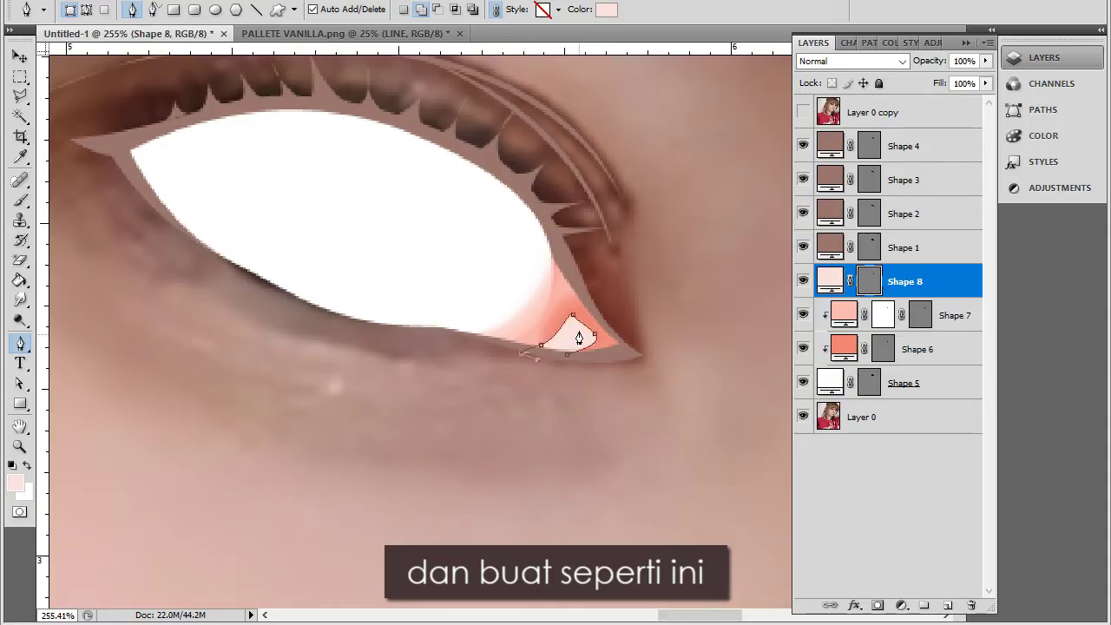
drag(561, 377, 566, 373)
right_click(914, 280)
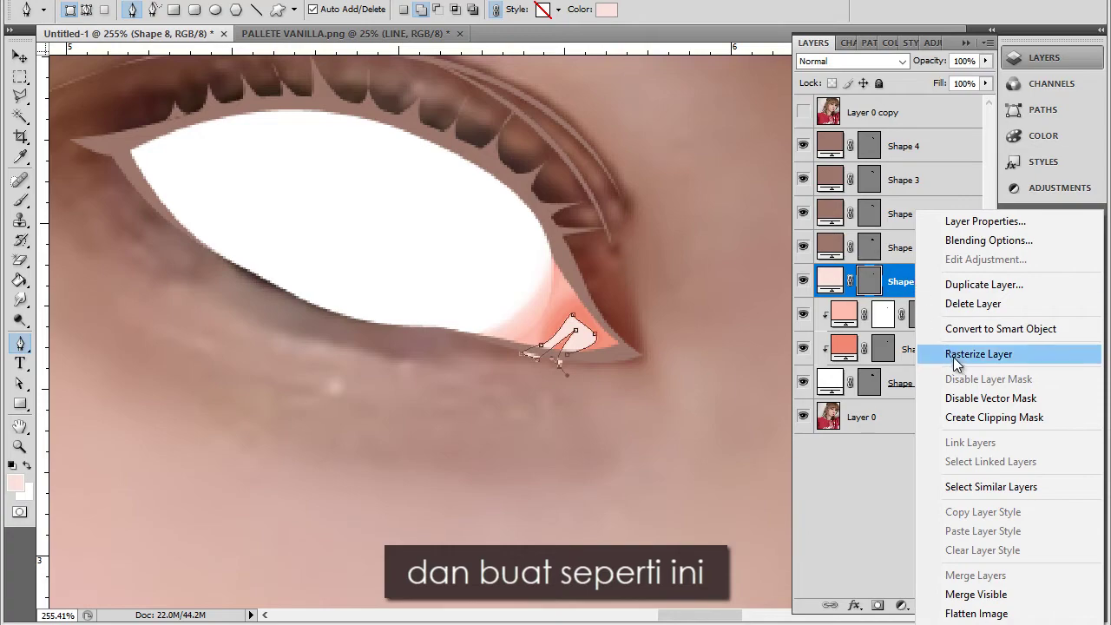
click(979, 417)
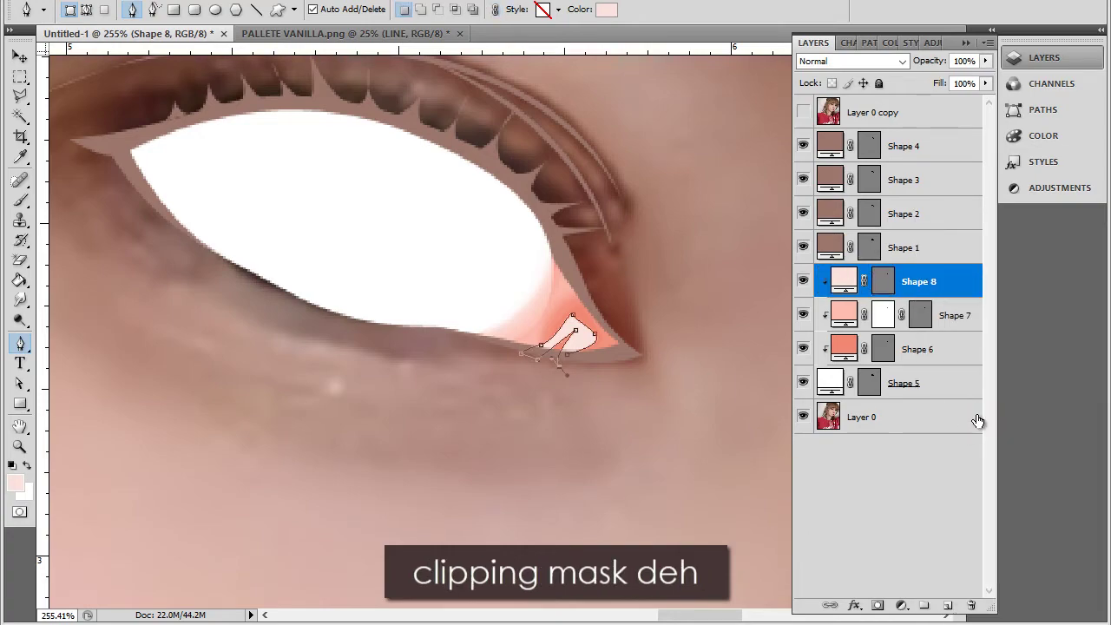
scroll(633, 393, down, 3)
scroll(633, 392, down, 2)
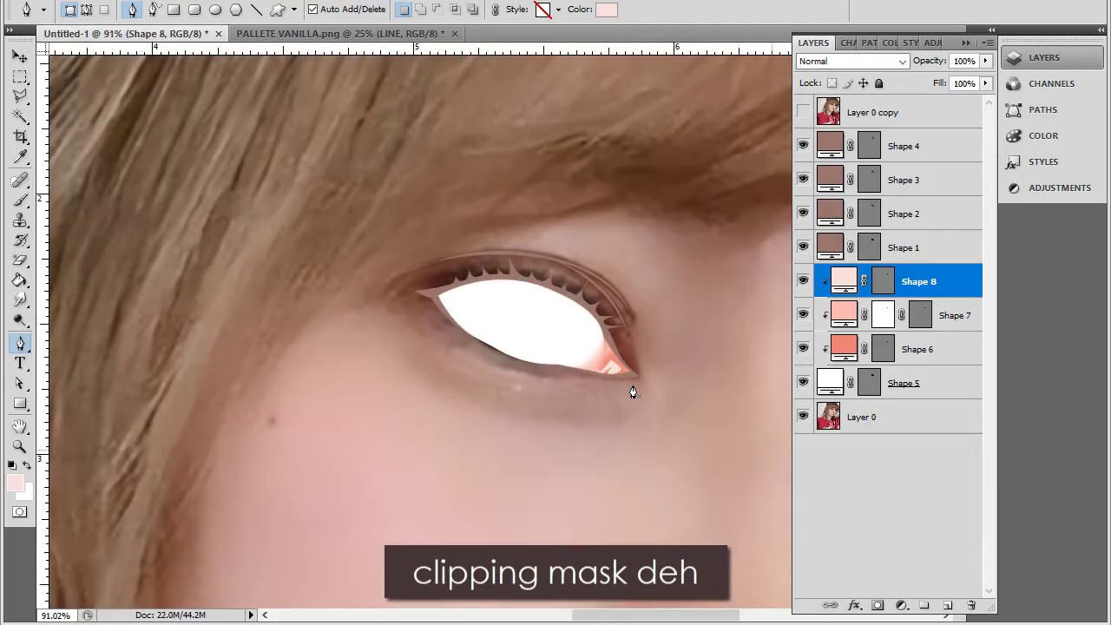
scroll(631, 387, up, 4)
Add a mask to Shape 8 and brush away part of the corner highlight streaks
click(879, 605)
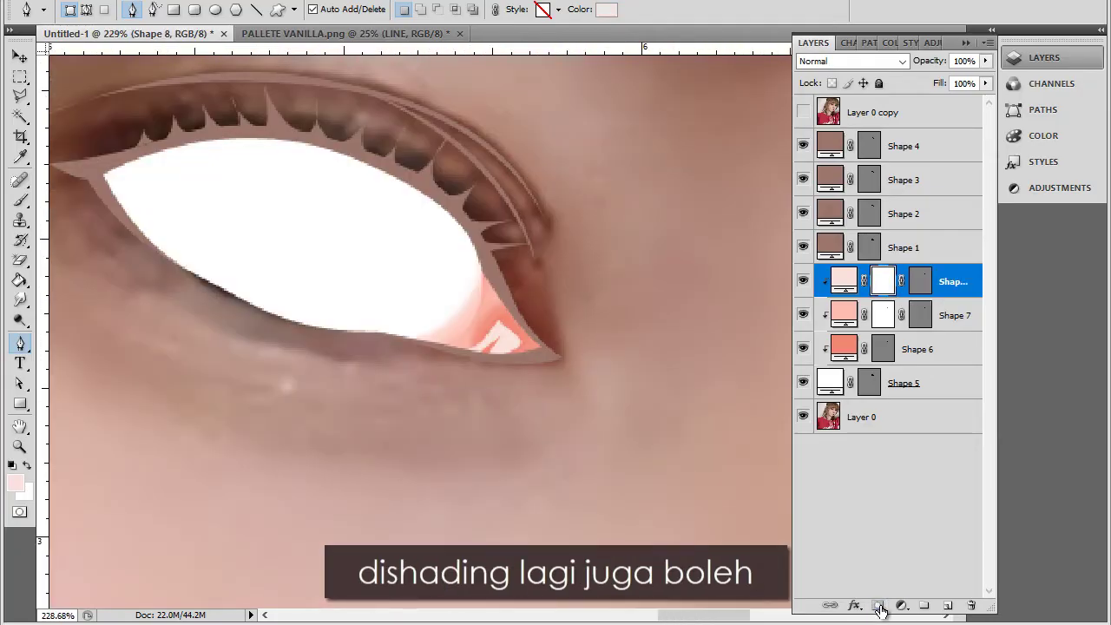
click(19, 205)
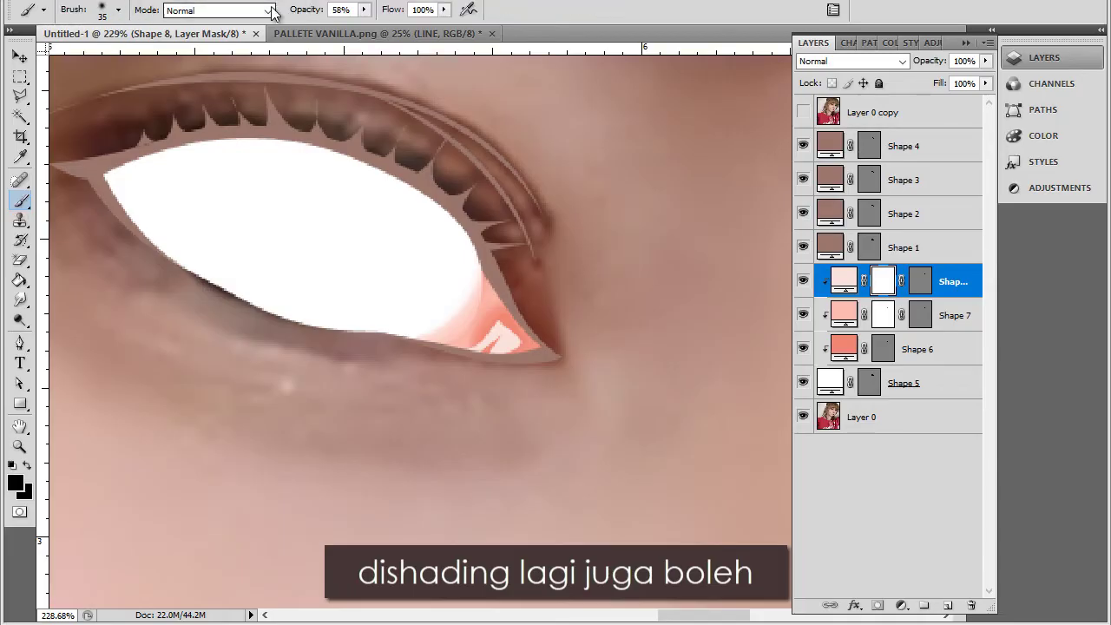
mouse_move(482, 362)
mouse_down()
mouse_move(455, 382)
mouse_move(489, 355)
mouse_up()
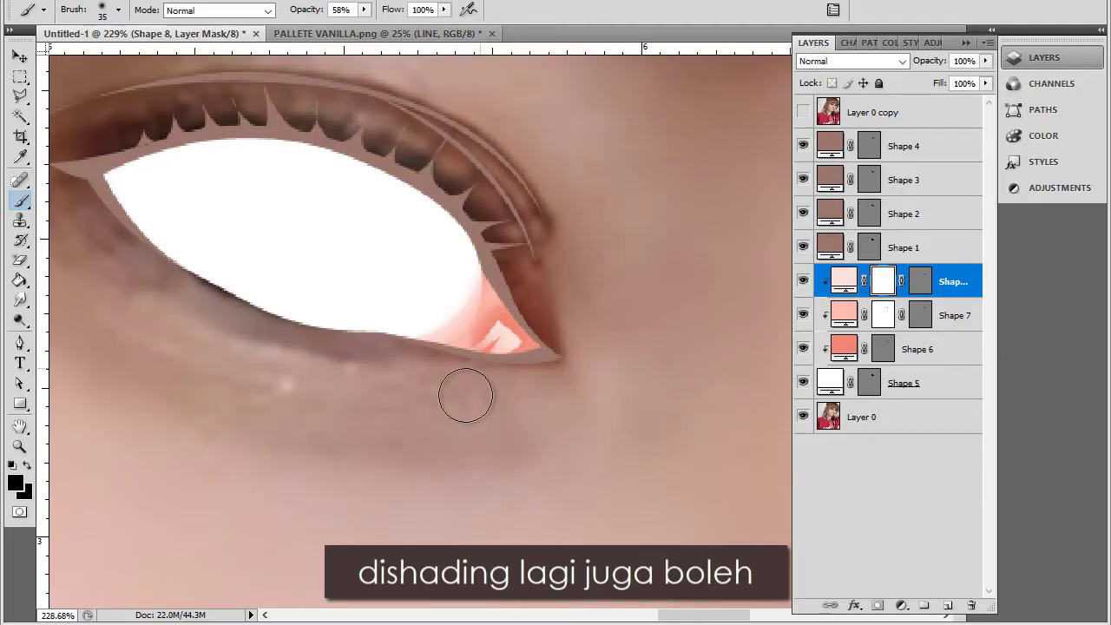
click(925, 389)
scroll(730, 384, down, 3)
scroll(596, 348, down, 2)
Select the corner highlight path, then try painting on the lightest pink layer and dismiss the warning
key(a)
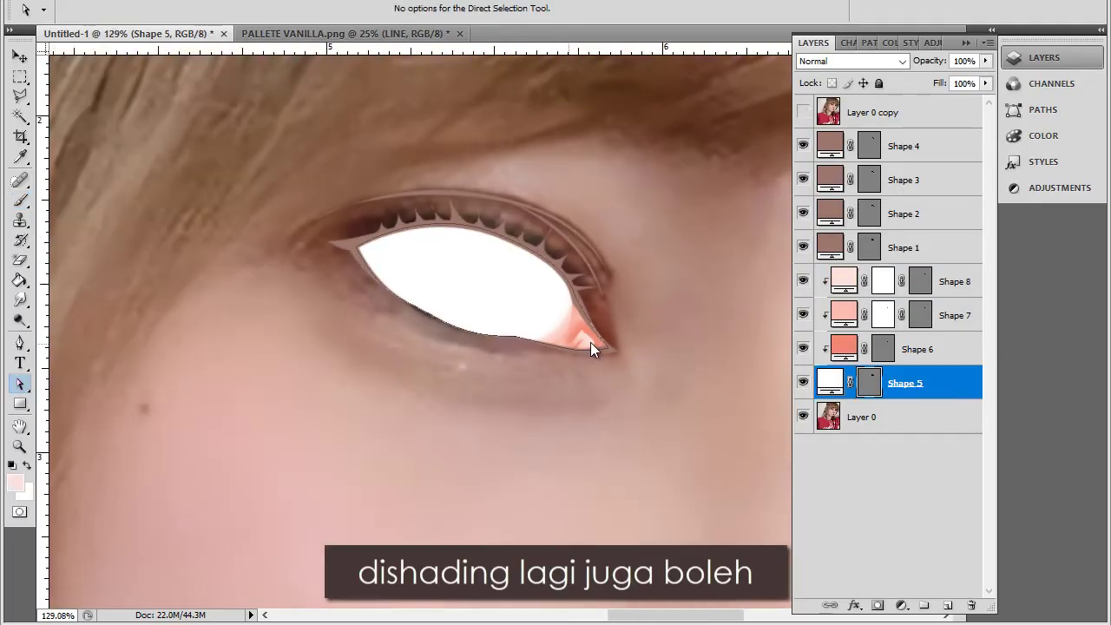
click(575, 330)
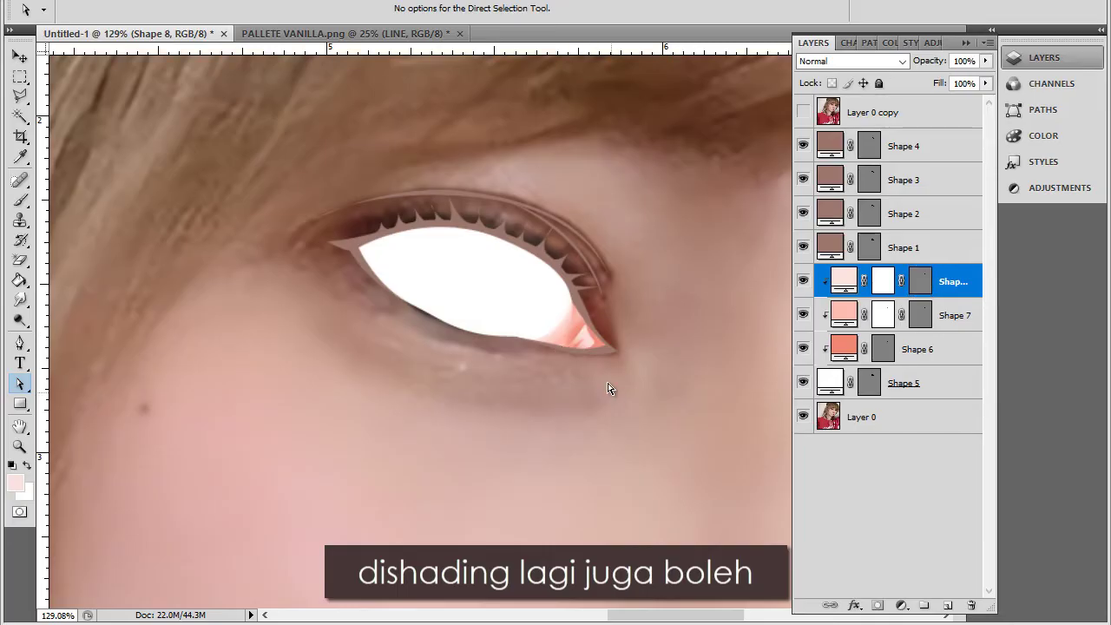
scroll(608, 385, up, 2)
key(b)
click(887, 328)
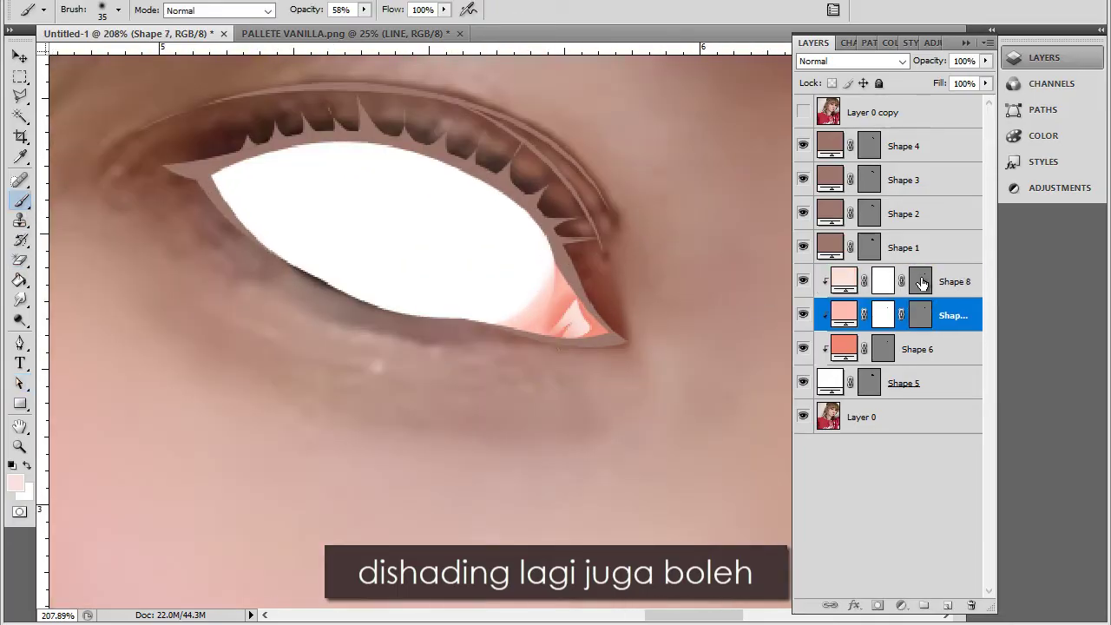
click(877, 281)
click(521, 326)
click(499, 217)
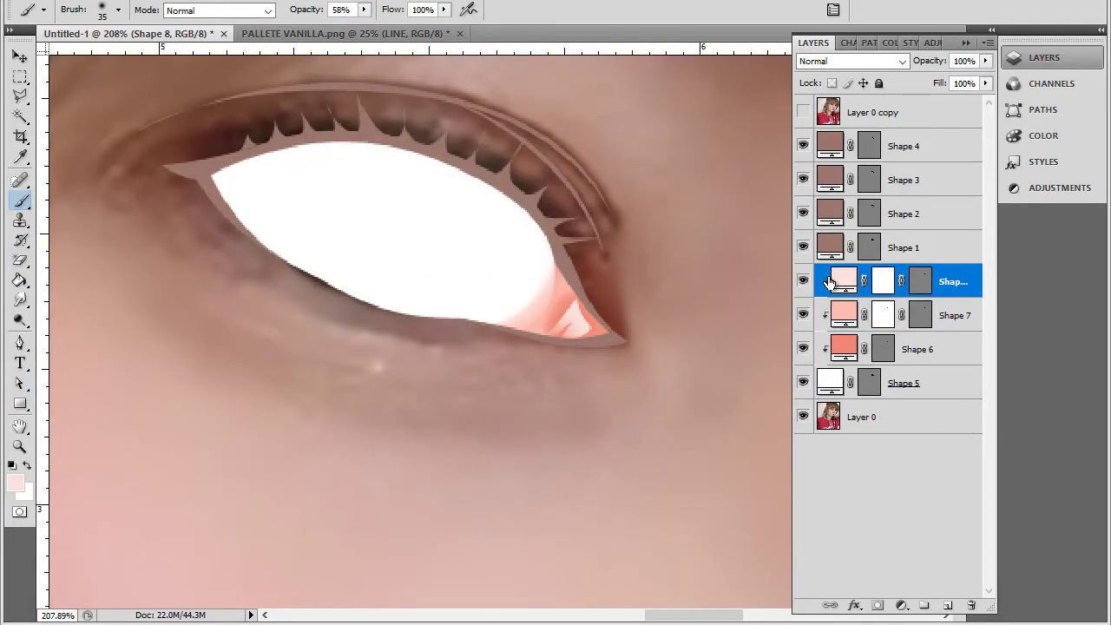
Check the lightest corner layer's mask options, then hide the reference photo copy layer
click(882, 282)
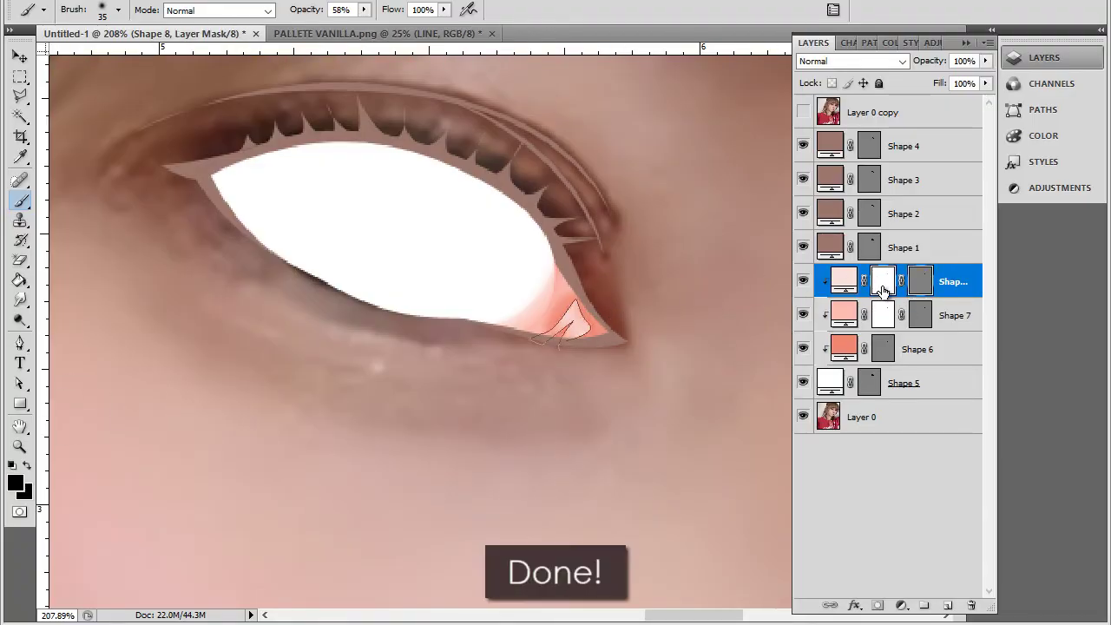
double_click(882, 289)
click(647, 216)
click(902, 354)
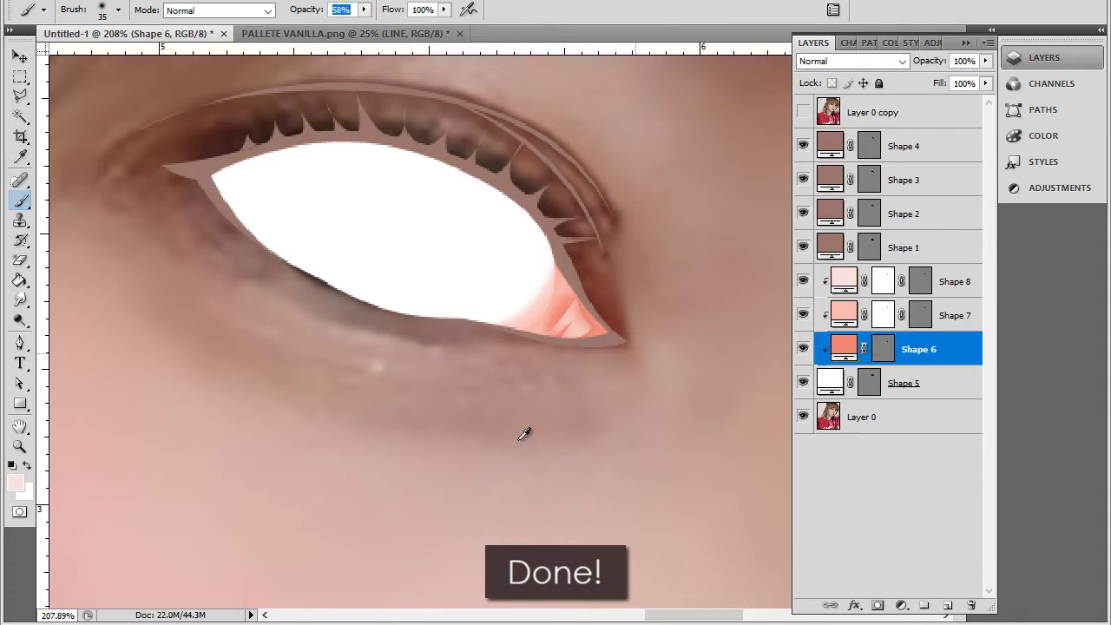
scroll(474, 312, down, 2)
scroll(491, 292, down, 2)
scroll(628, 220, up, 2)
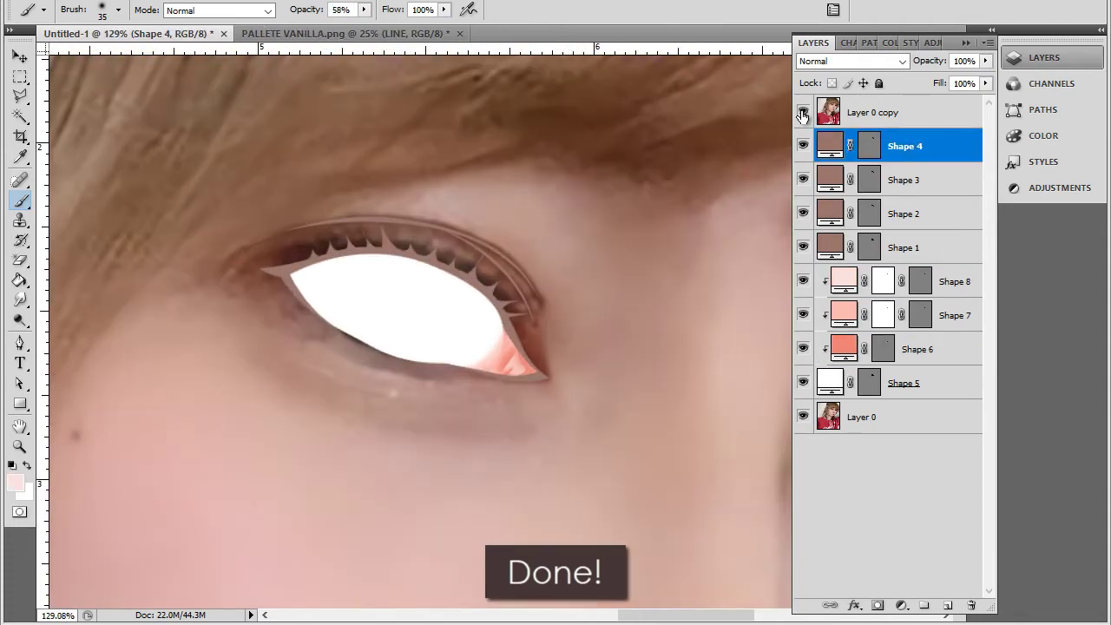
click(802, 112)
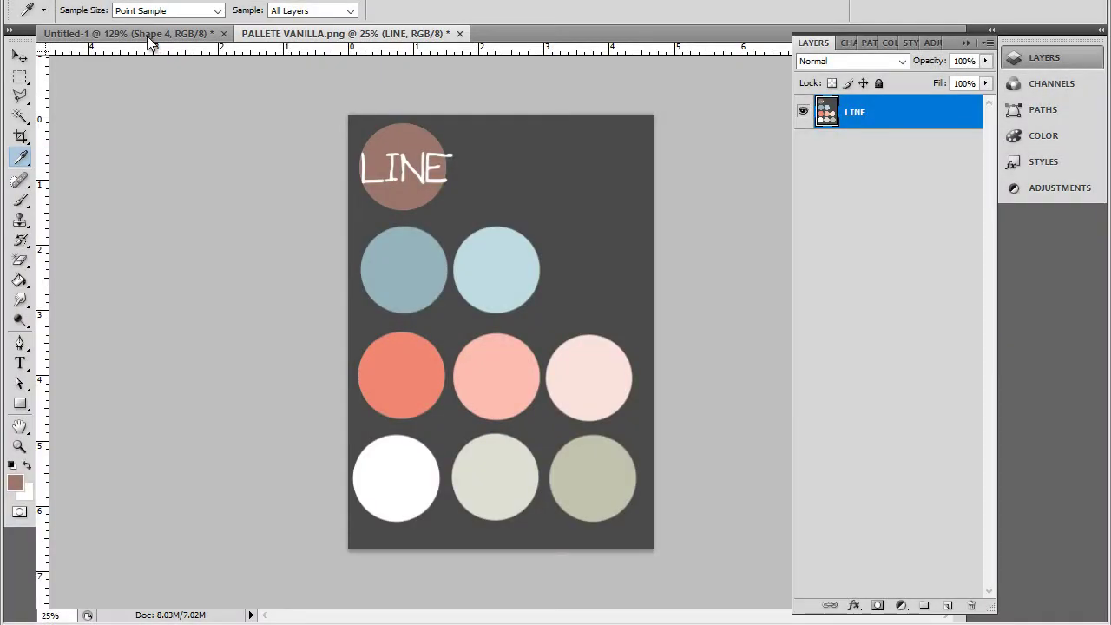
Draw a Shape 9 circle with the Ellipse Tool from the pupil centre around the reference iris
click(147, 36)
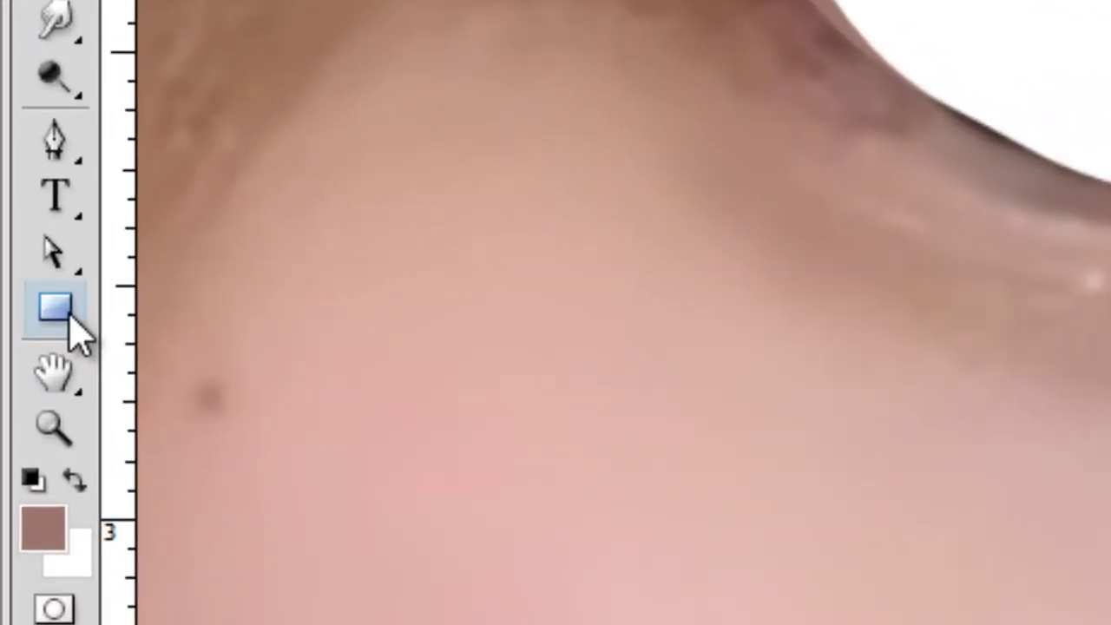
right_click(41, 369)
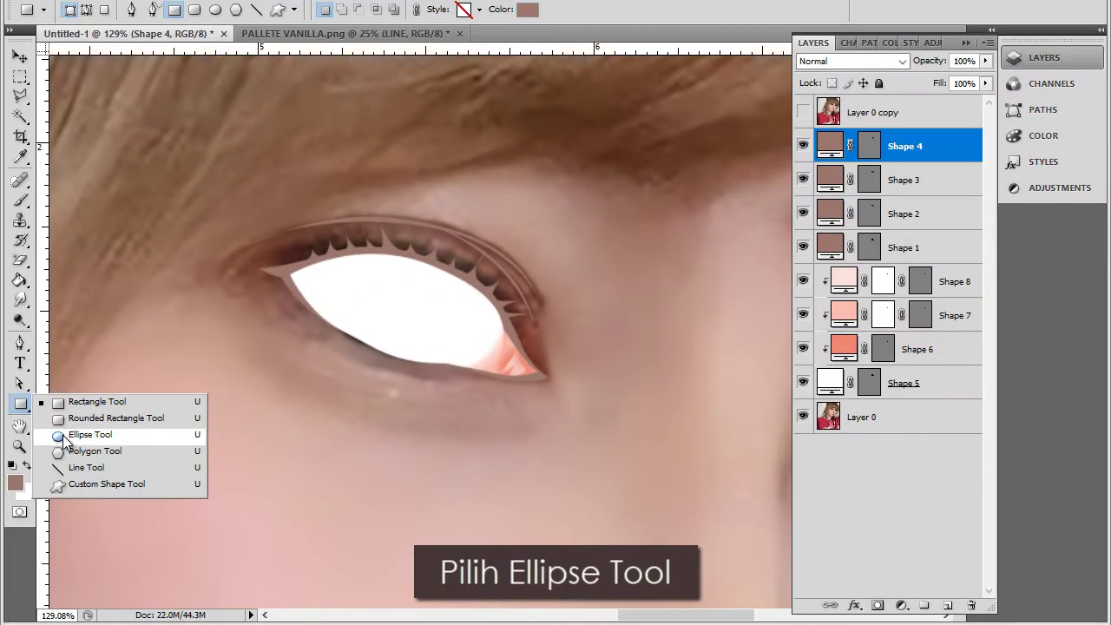
click(83, 435)
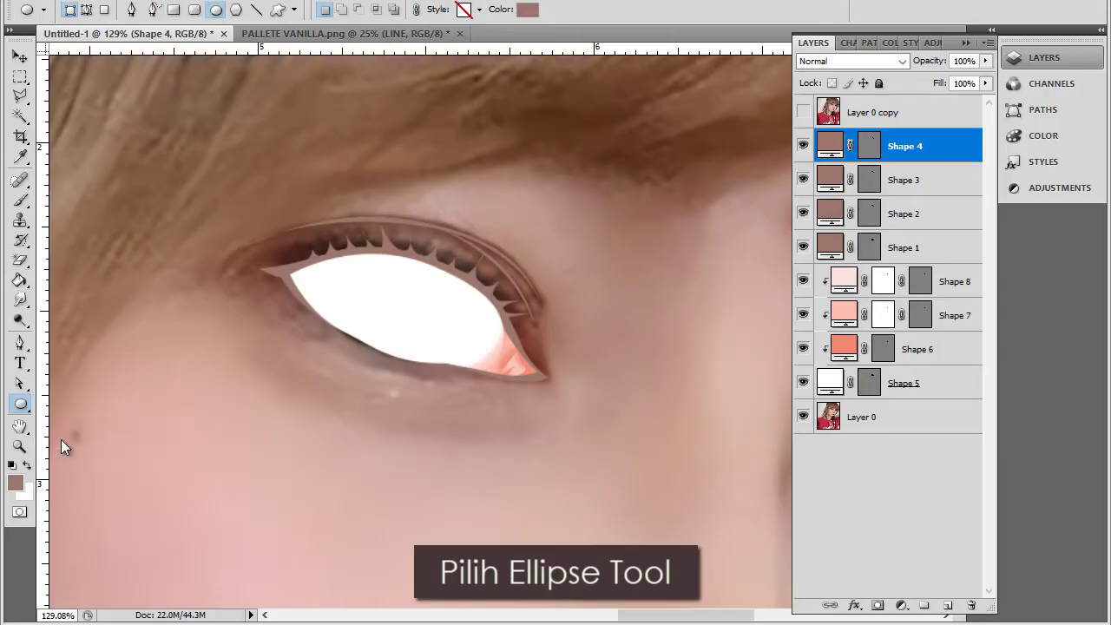
scroll(382, 392, up, 1)
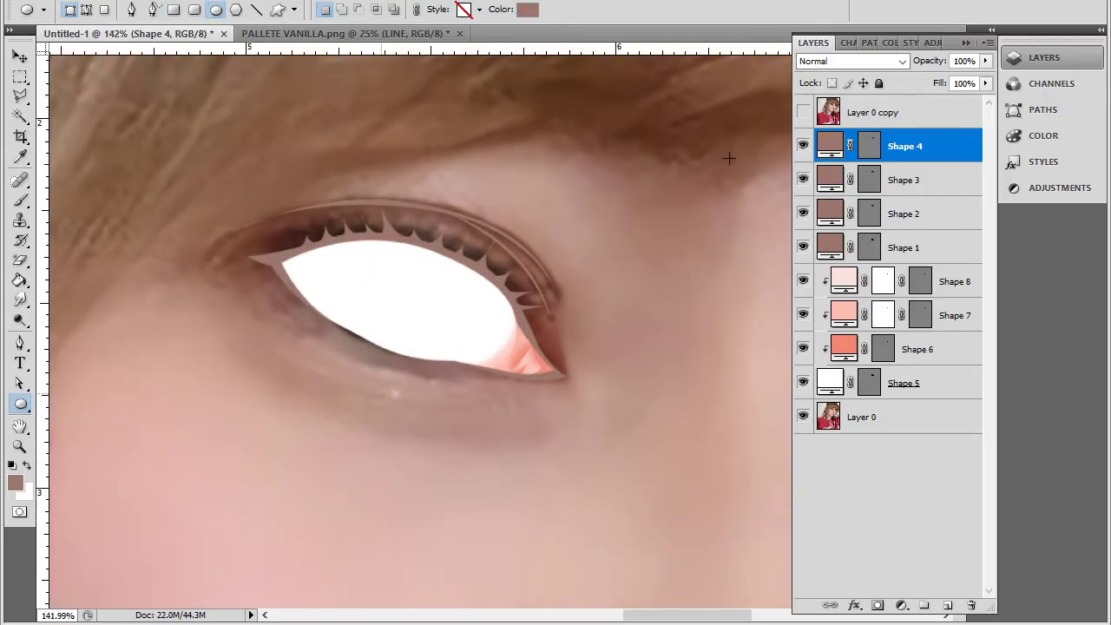
click(803, 112)
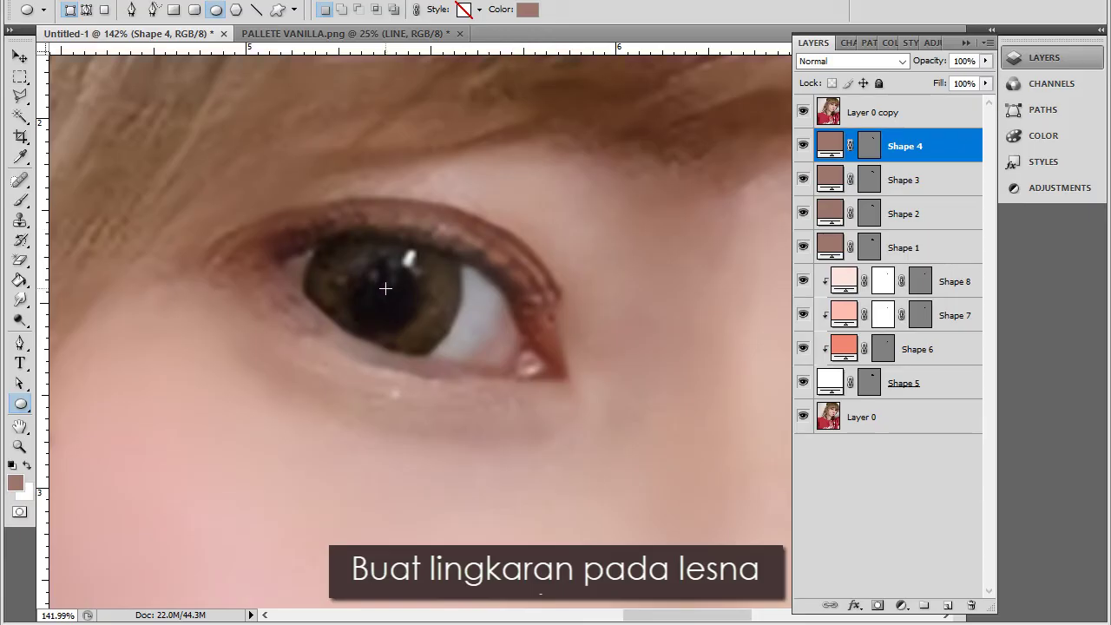
drag(402, 310, 416, 323)
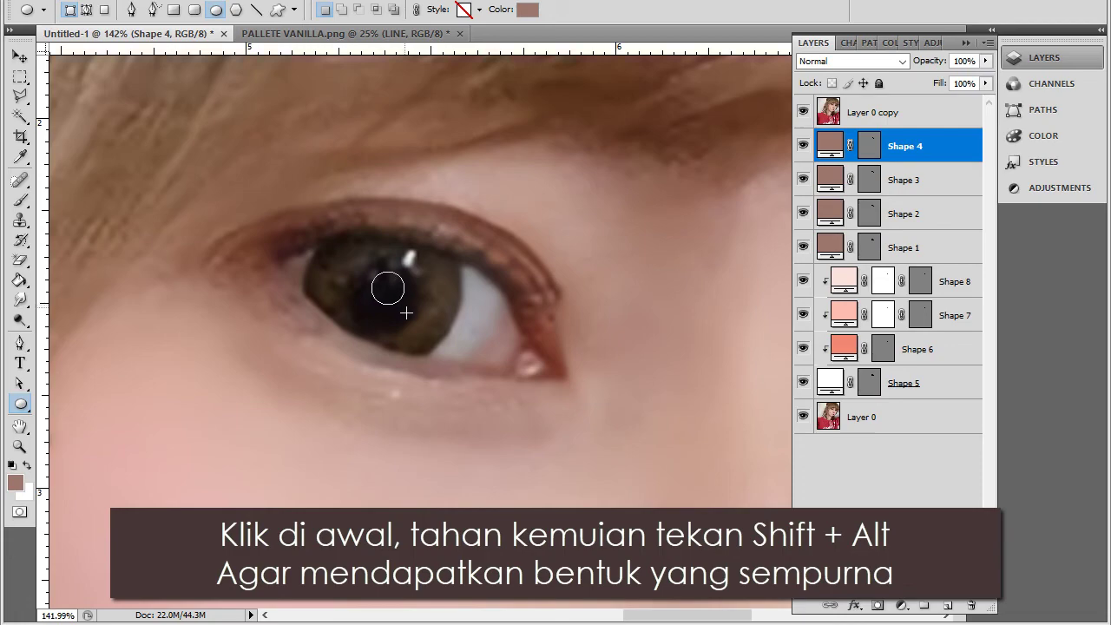
drag(406, 313, 471, 417)
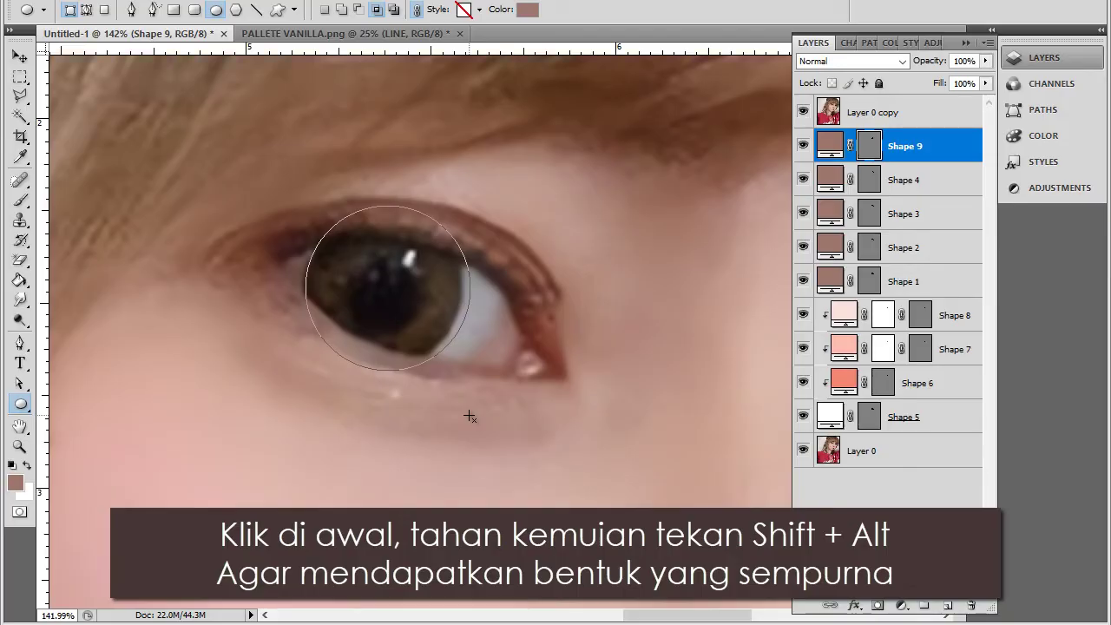
Shrink the iris circle slightly and move Shape 9 just above the eye-white layer
click(19, 56)
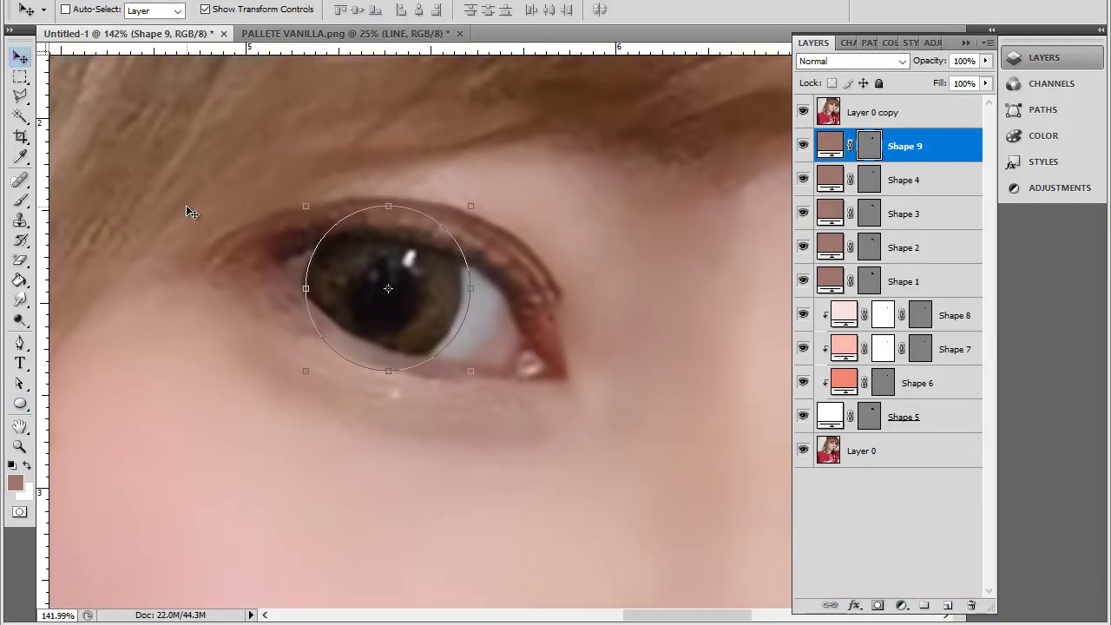
key(ctrl+t)
drag(469, 206, 460, 209)
key(Return)
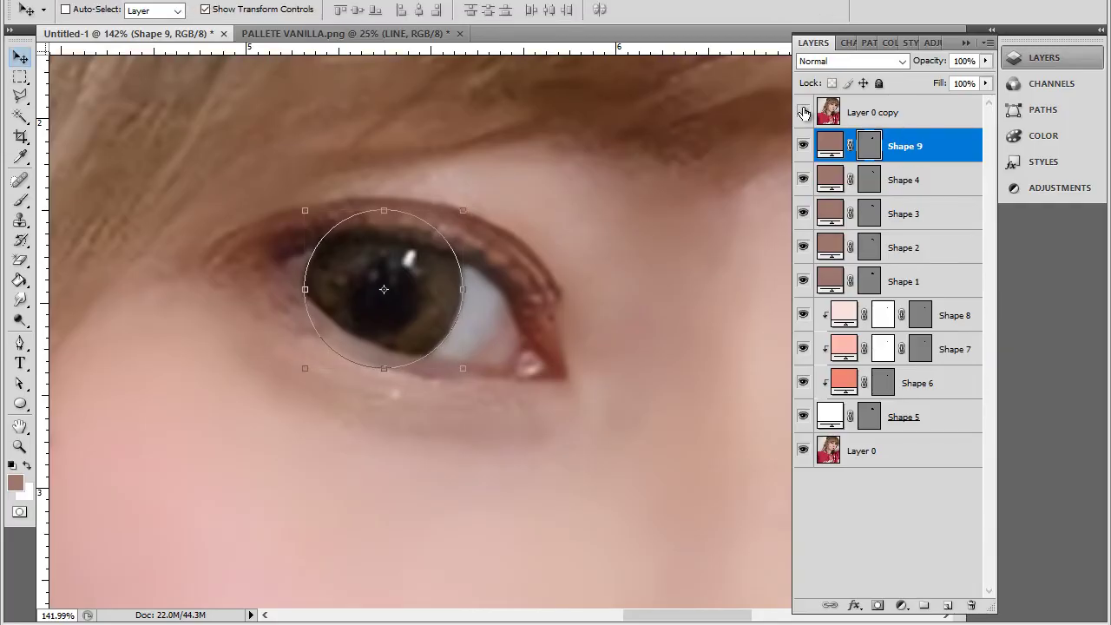
click(804, 112)
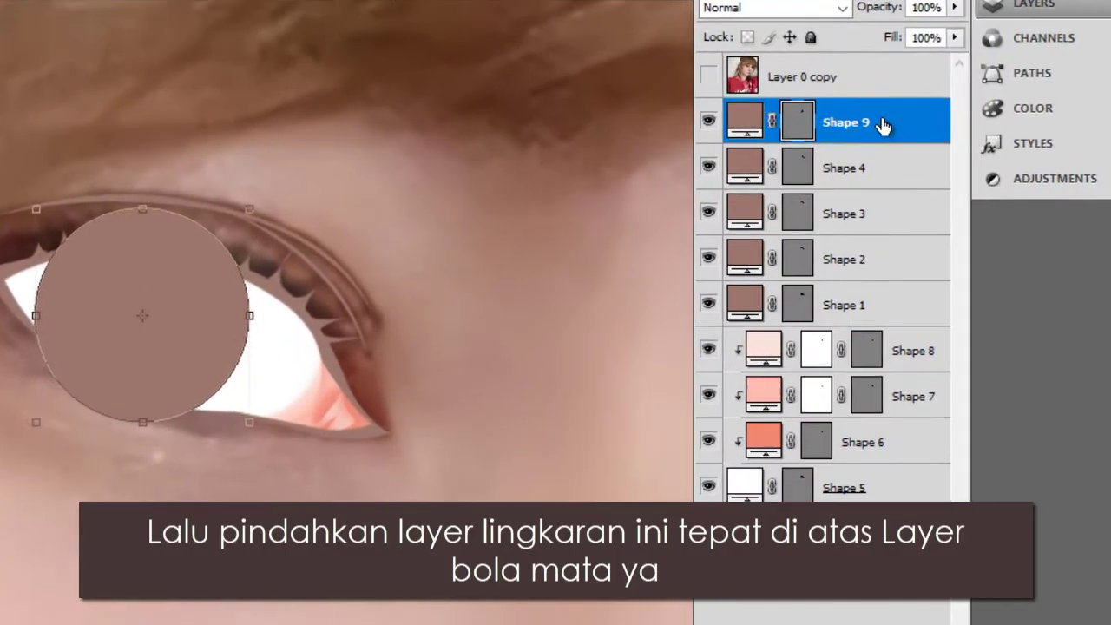
drag(912, 146, 929, 173)
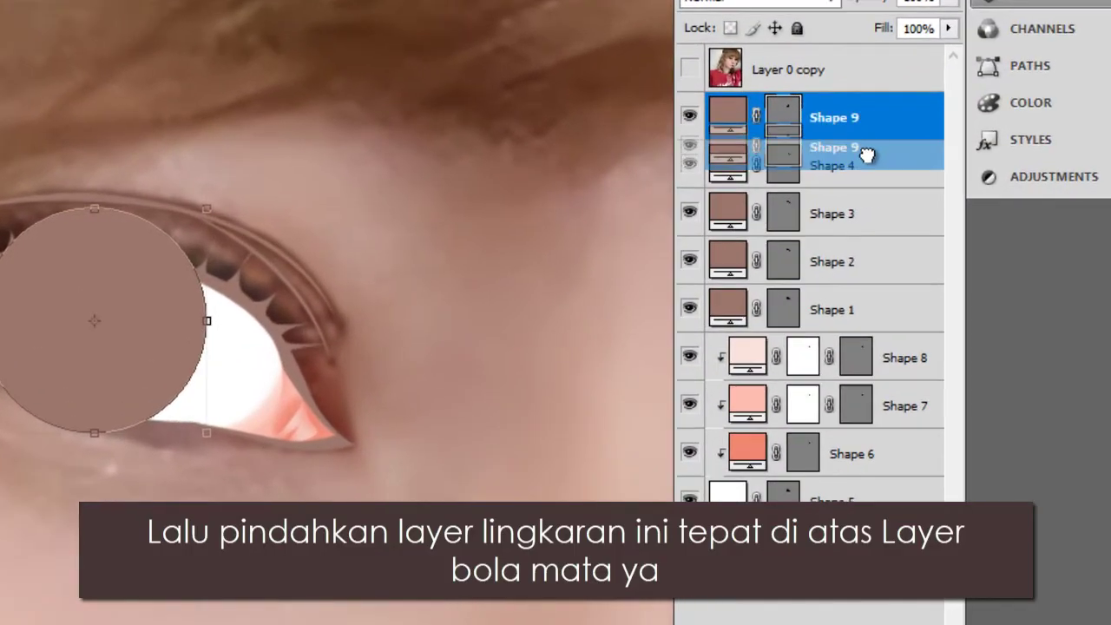
mouse_move(867, 156)
mouse_down()
mouse_move(769, 280)
mouse_move(847, 425)
mouse_up()
drag(867, 488, 866, 485)
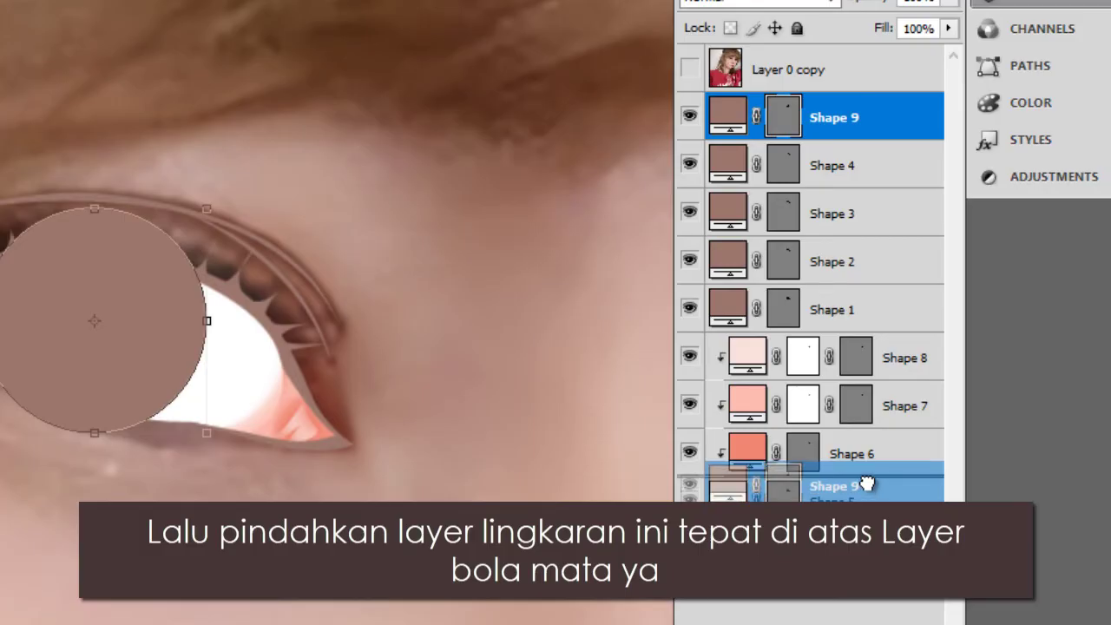
drag(866, 484, 867, 486)
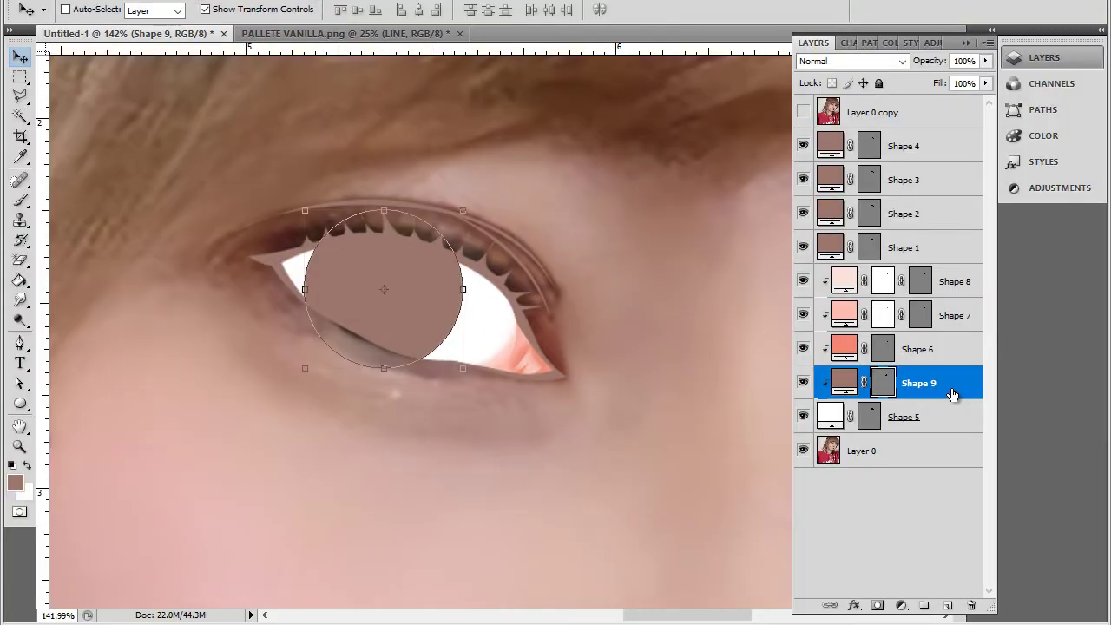
click(804, 112)
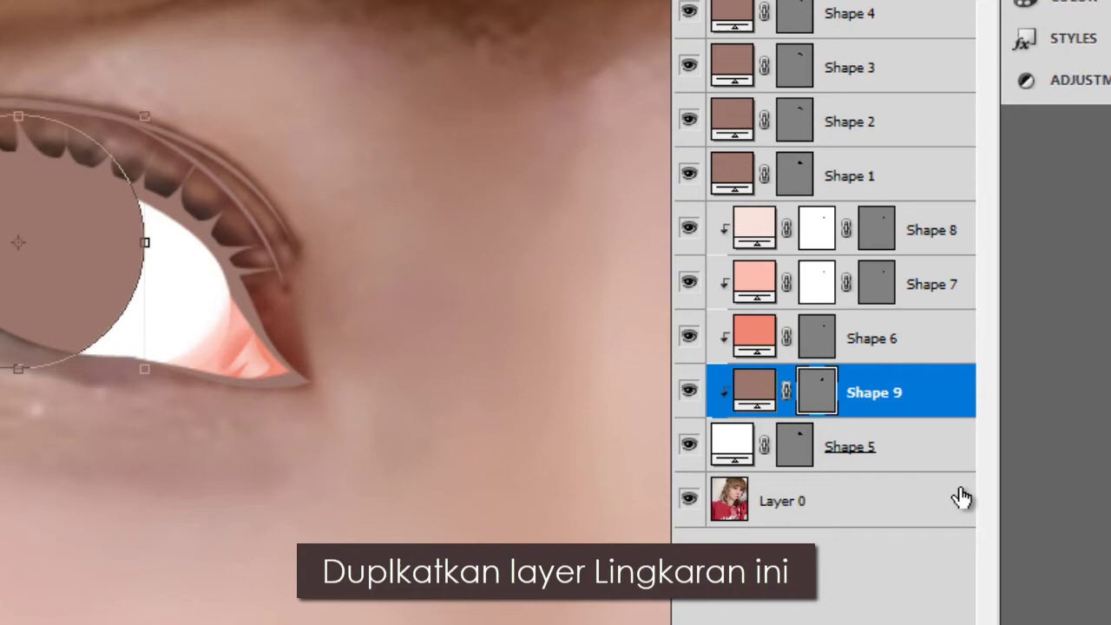
Duplicate the circle, clip the copy into the eye white, and scale it to about 88%
key(ctrl+j)
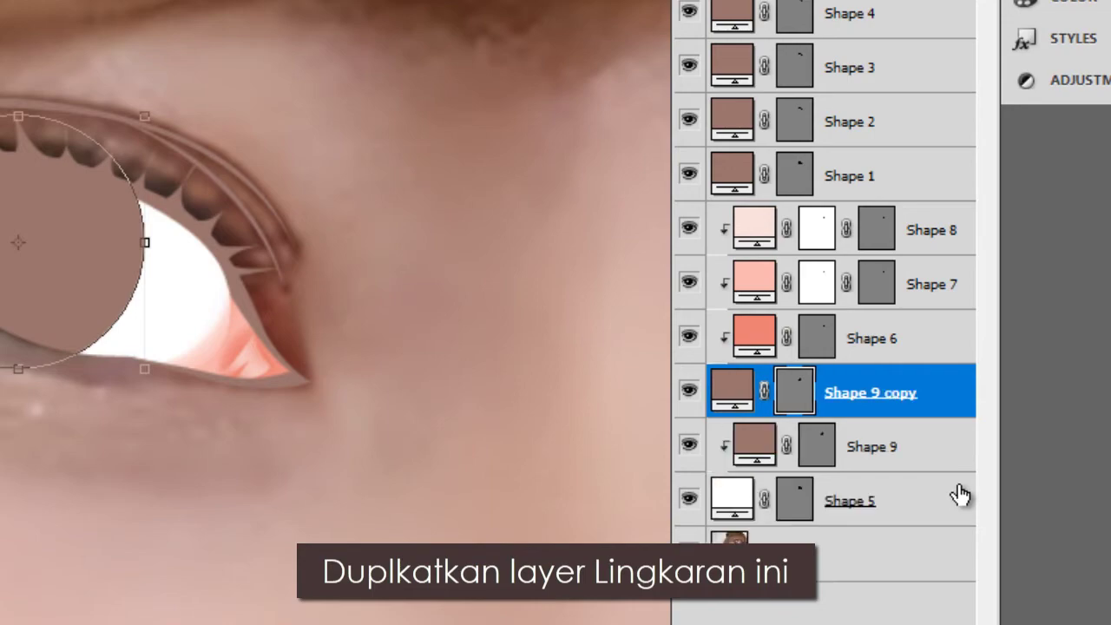
right_click(928, 400)
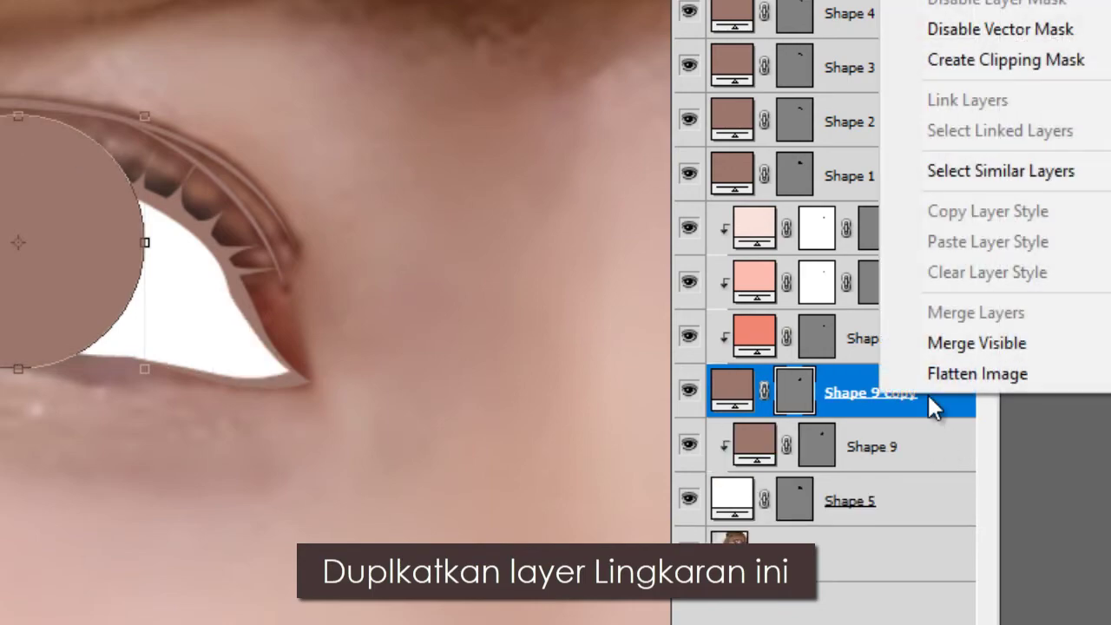
click(1012, 61)
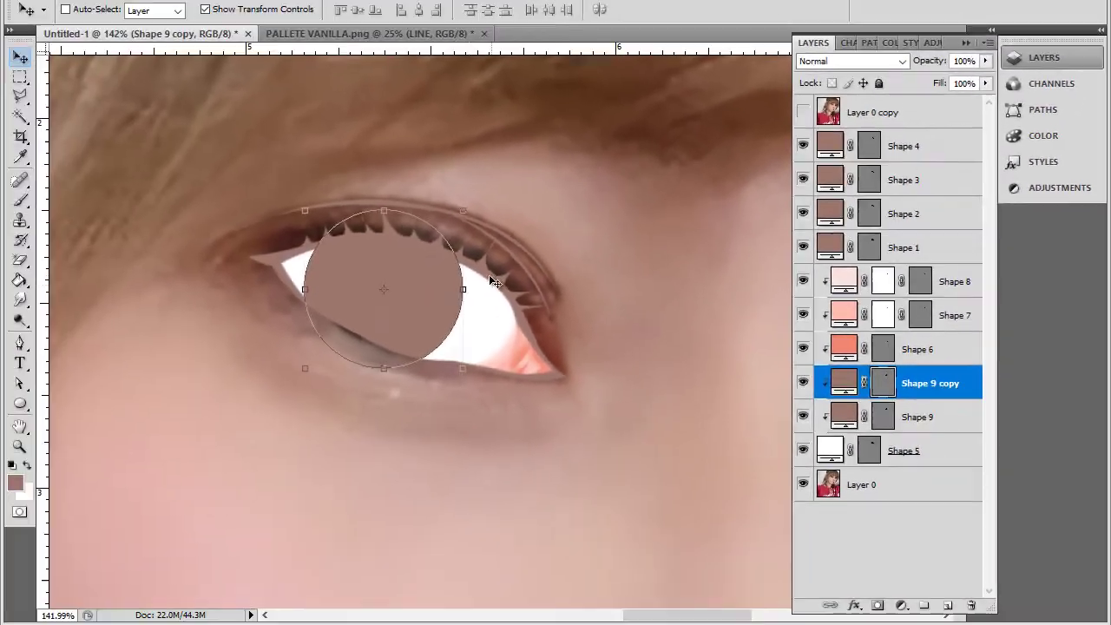
alt+scroll(409, 297, up, 1)
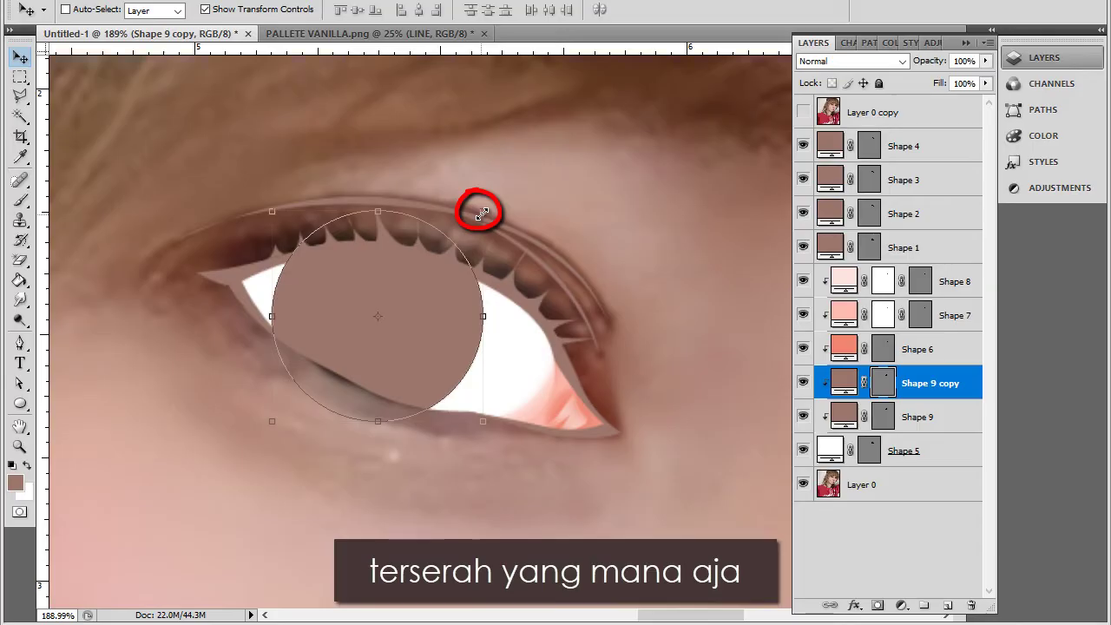
drag(483, 212, 474, 231)
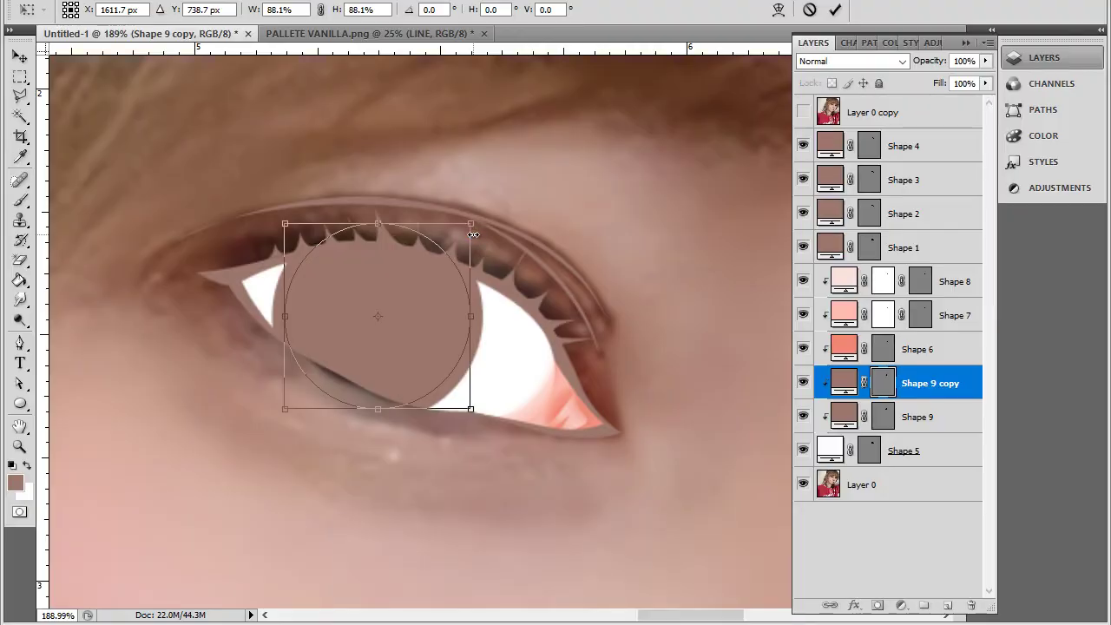
key(Return)
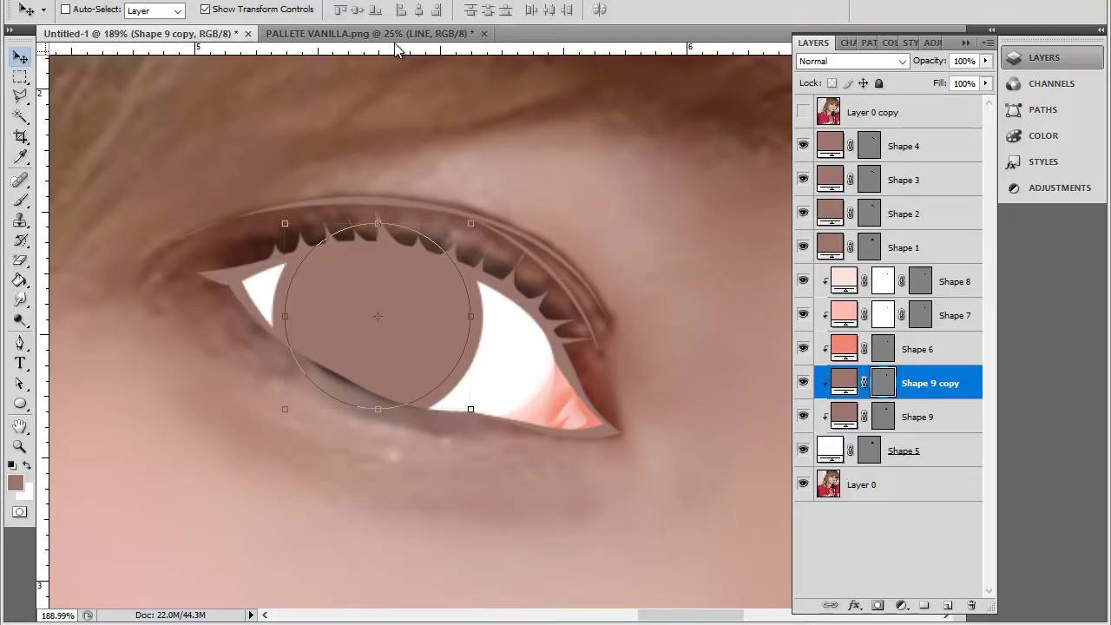
Fill Shape 9 copy with light blue sampled from the palette
click(395, 39)
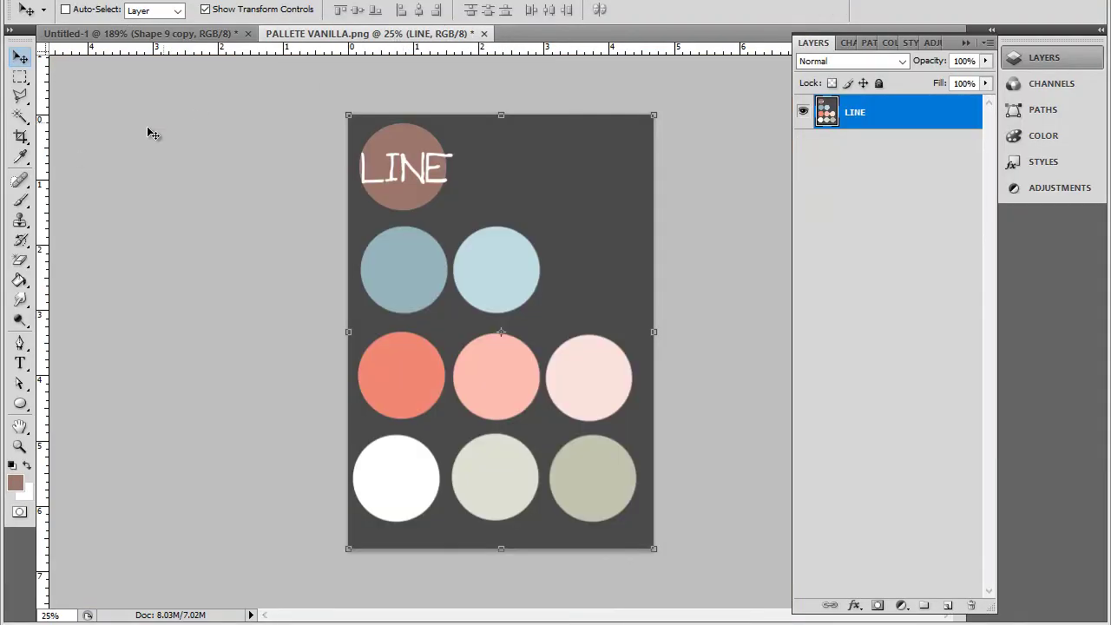
click(22, 156)
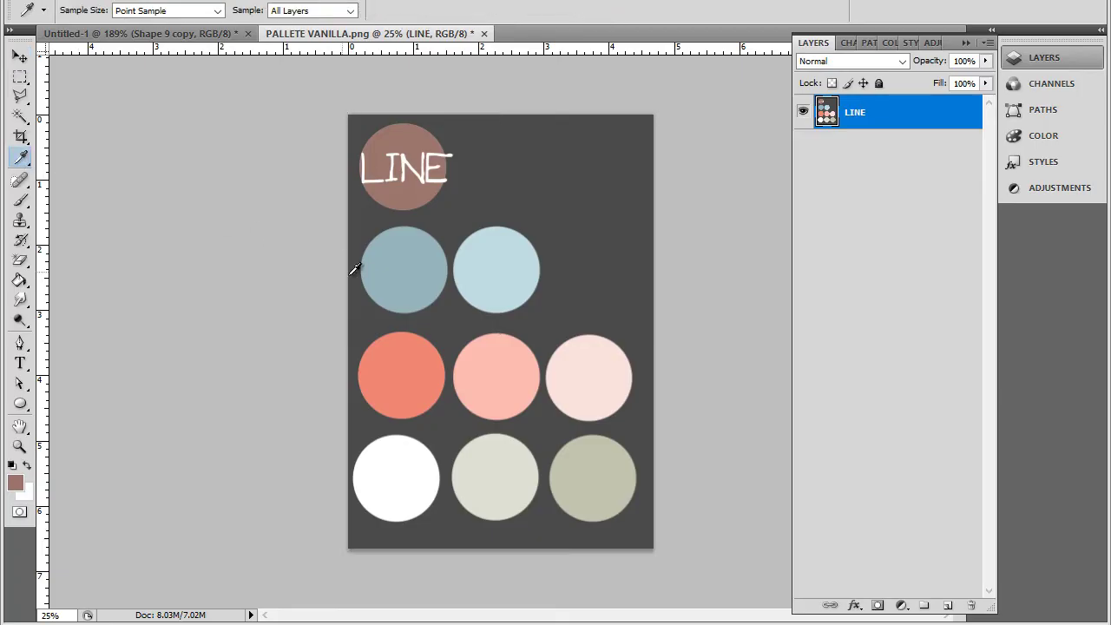
click(482, 264)
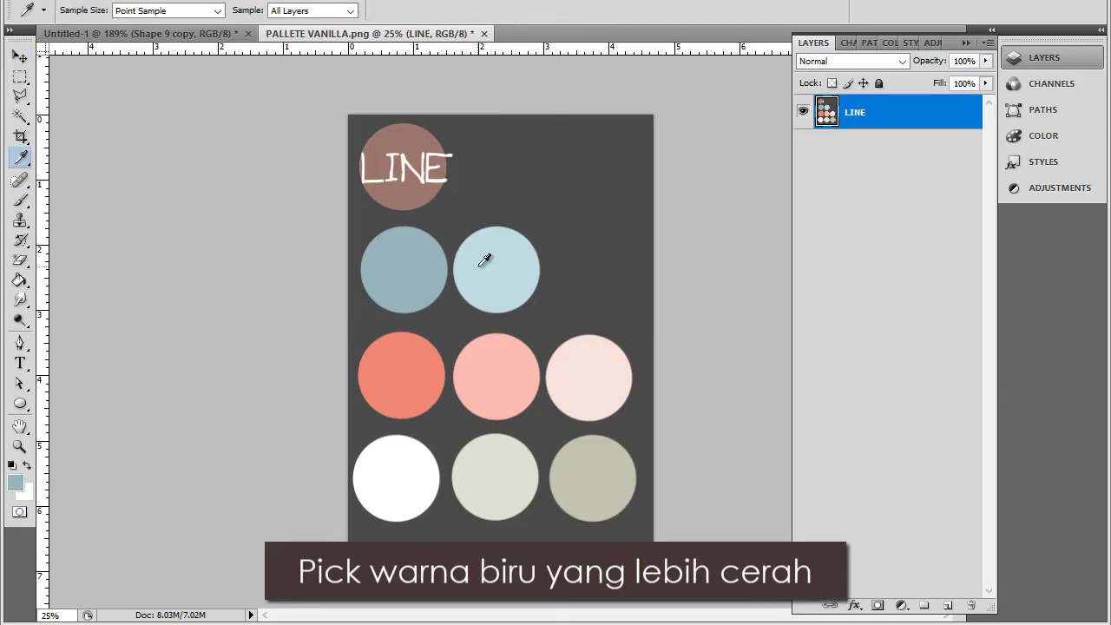
click(209, 35)
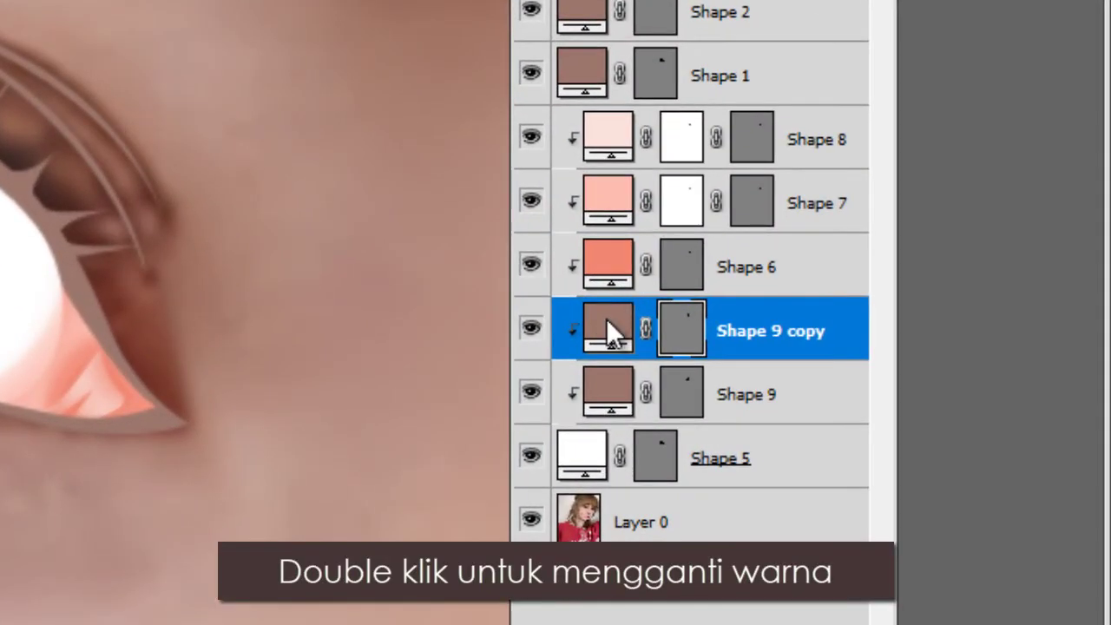
double_click(608, 320)
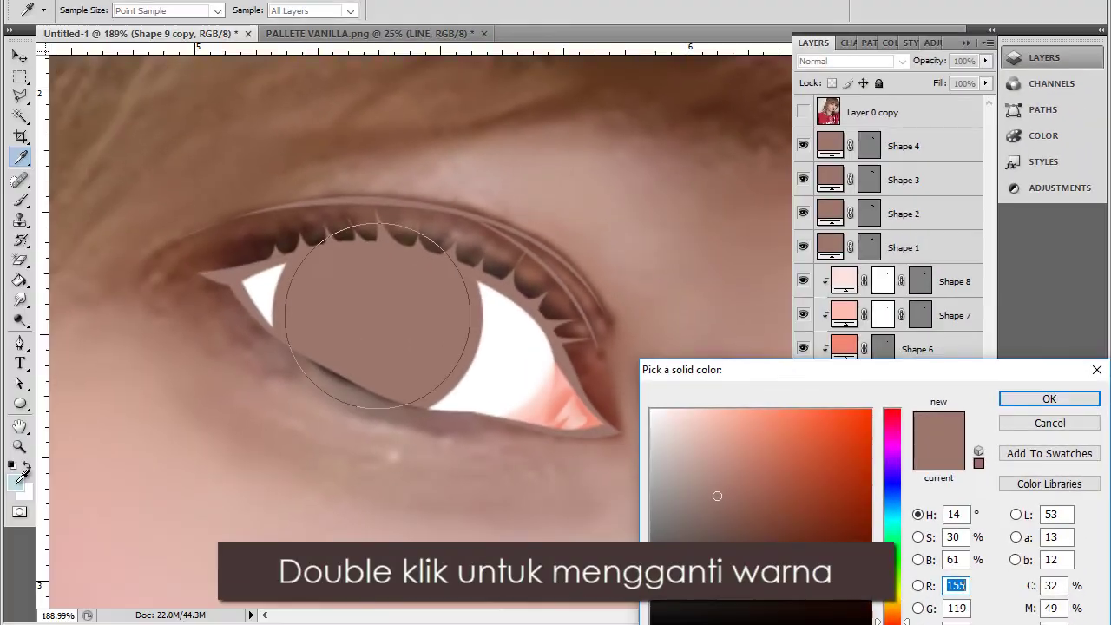
click(22, 473)
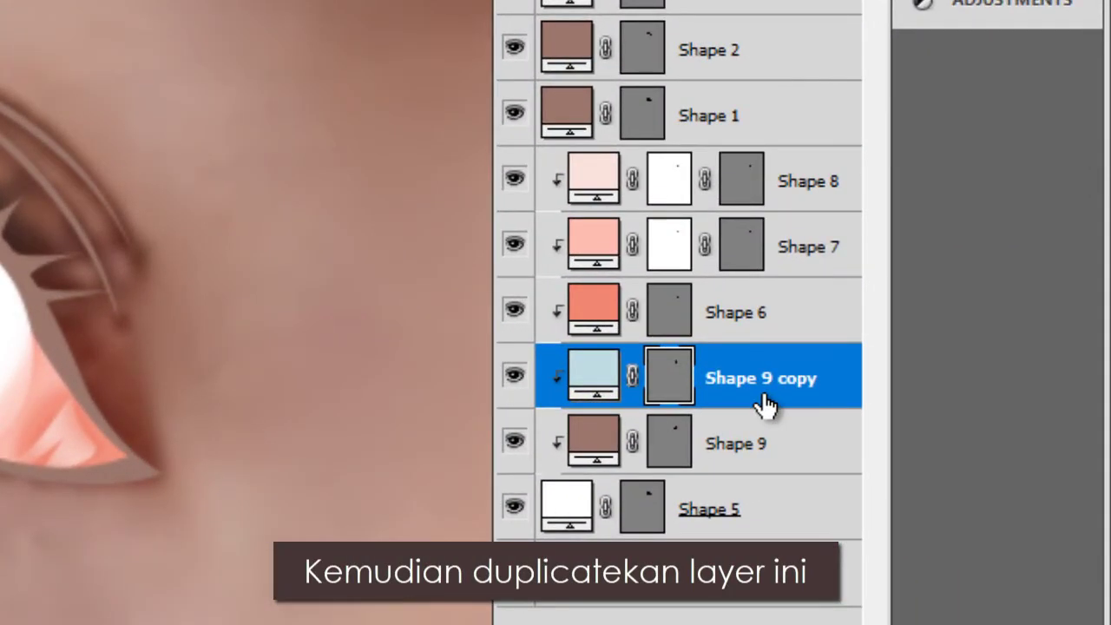
Add a clipped Shape 9 copy 2 filled with the palette's darker greyish blue
key(ctrl+j)
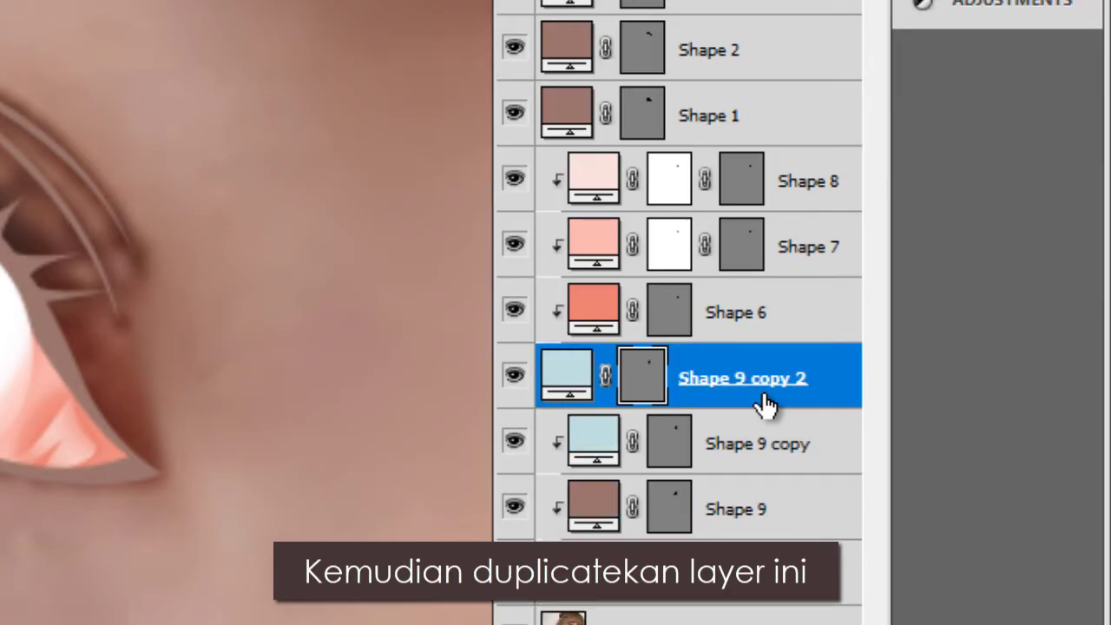
right_click(770, 386)
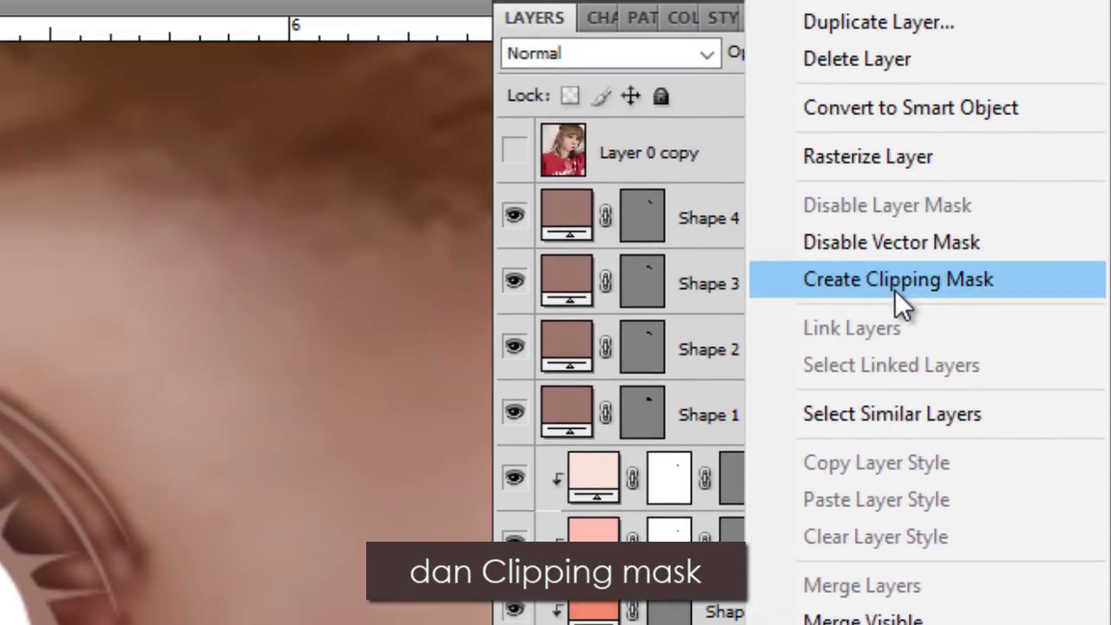
click(878, 129)
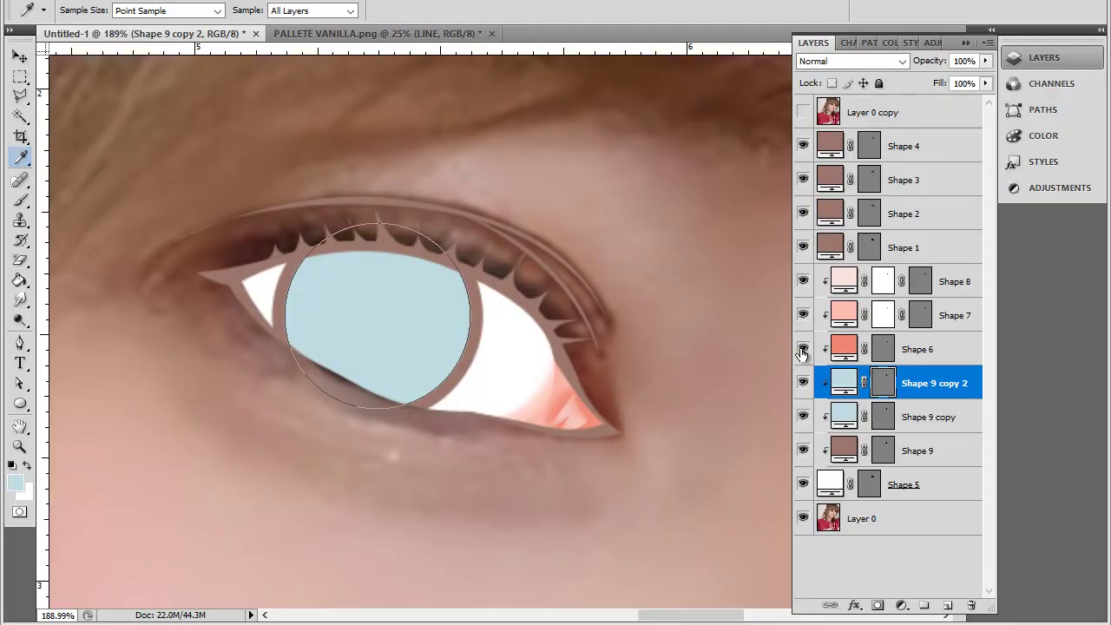
scroll(616, 456, down, 1)
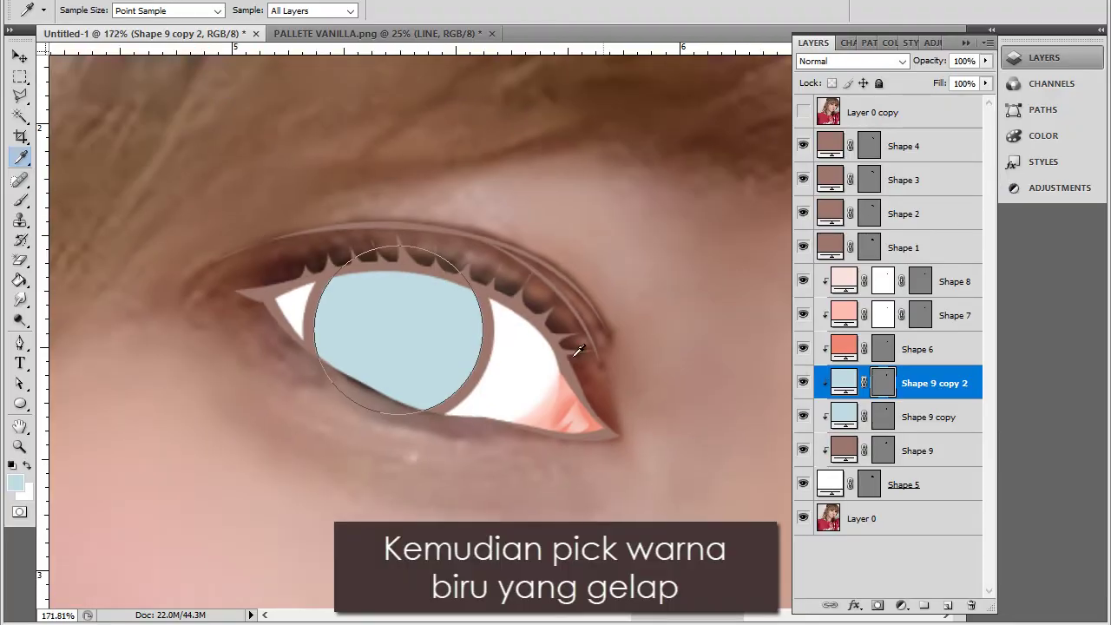
click(423, 35)
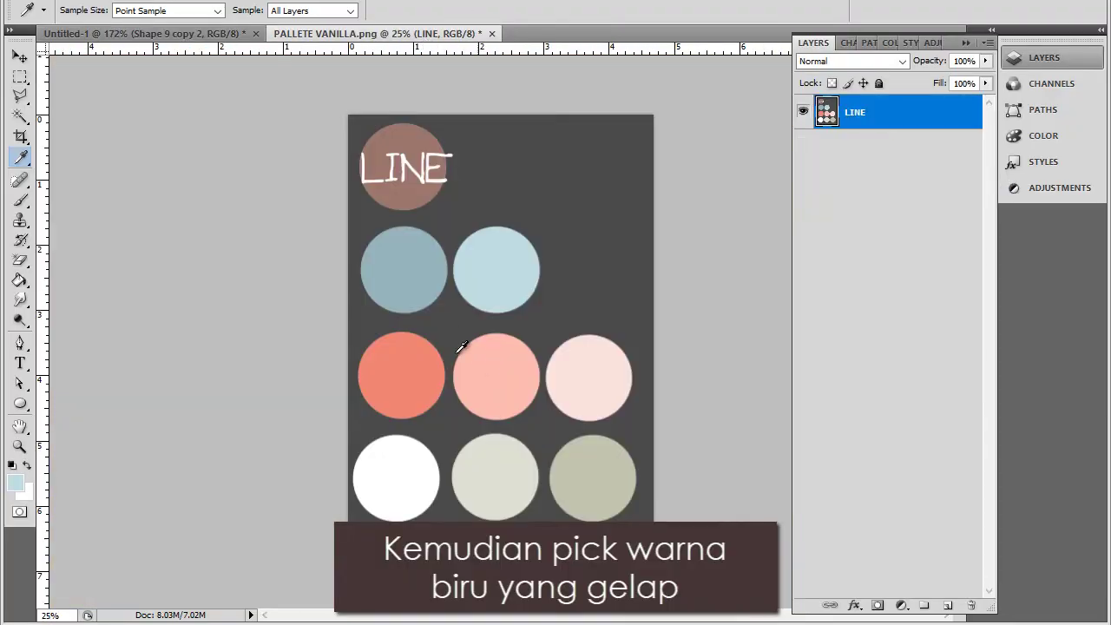
click(415, 266)
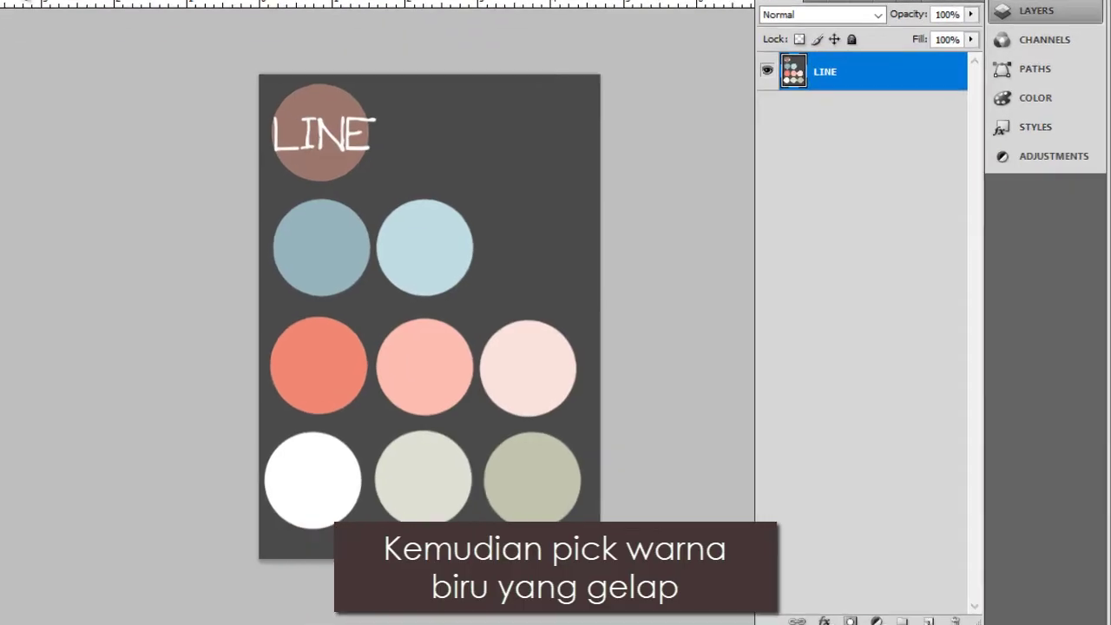
click(135, 35)
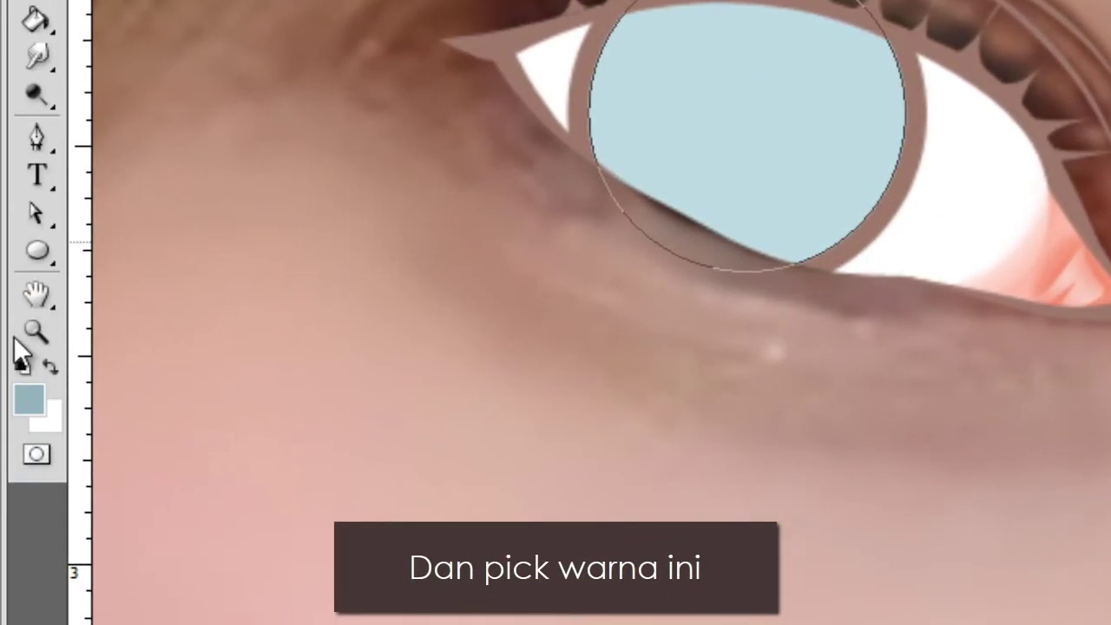
click(27, 400)
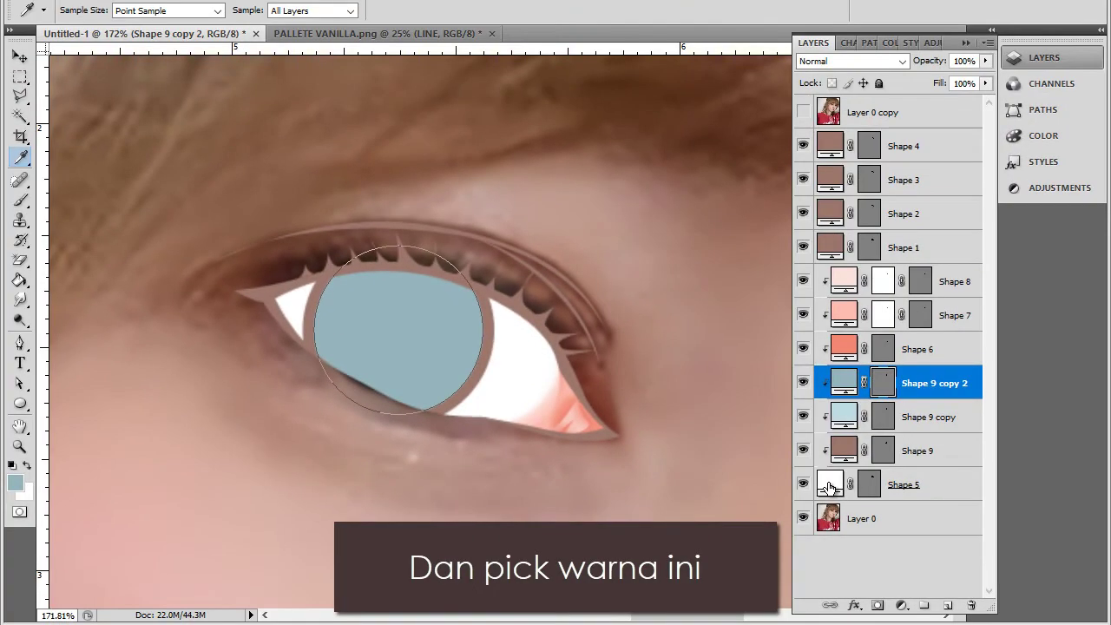
click(916, 419)
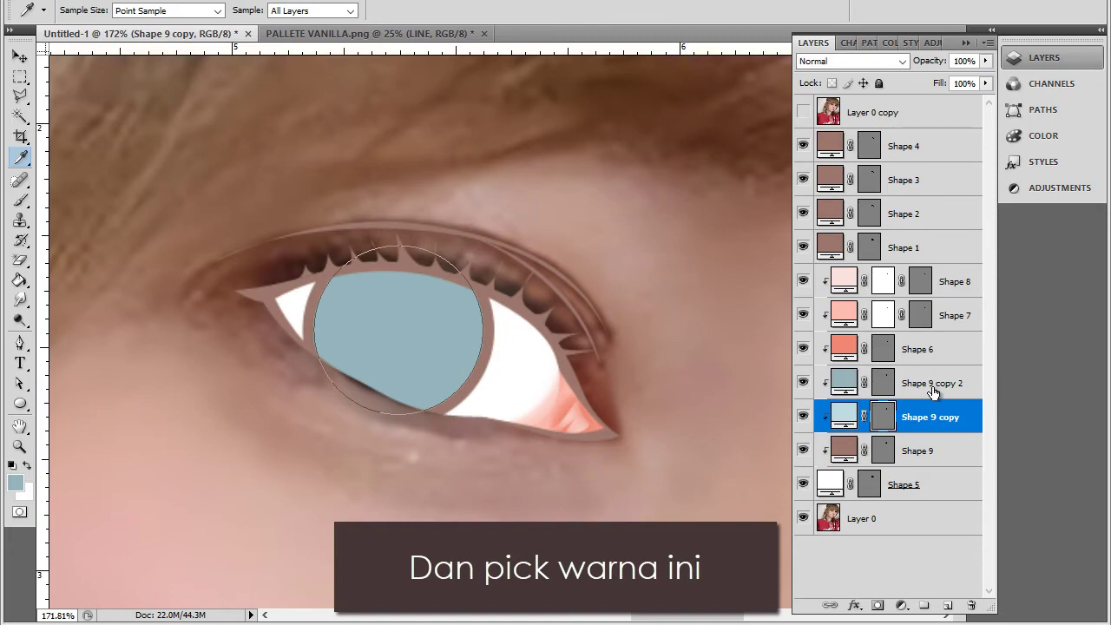
click(933, 390)
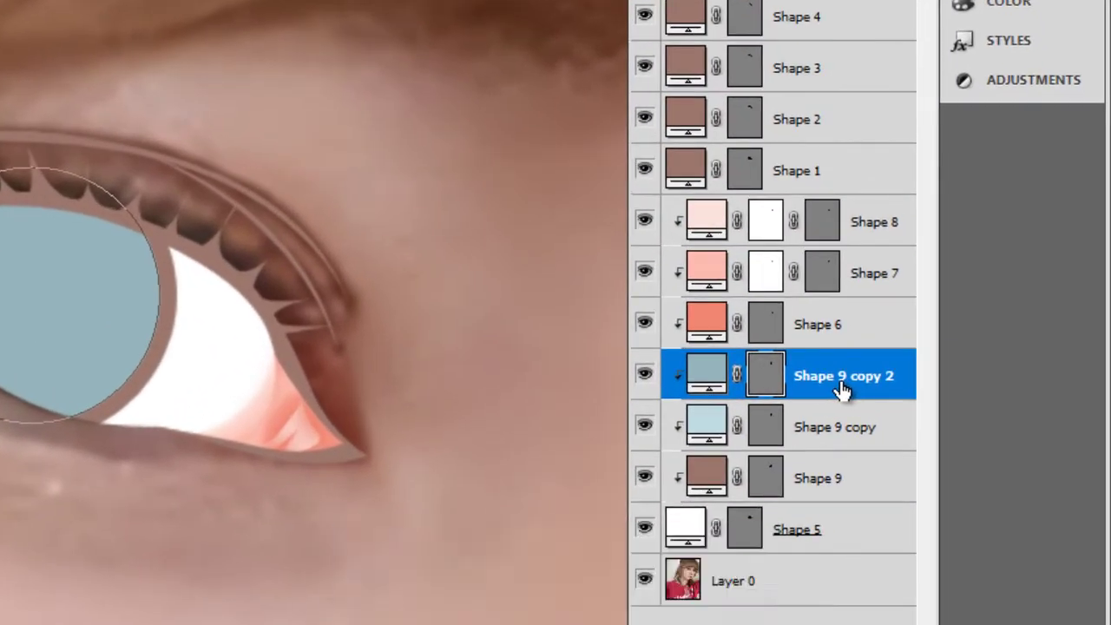
Add a clipped Shape 9 copy 3 shrunk to a 36.8% pupil circle at the iris centre
key(ctrl+j)
right_click(842, 383)
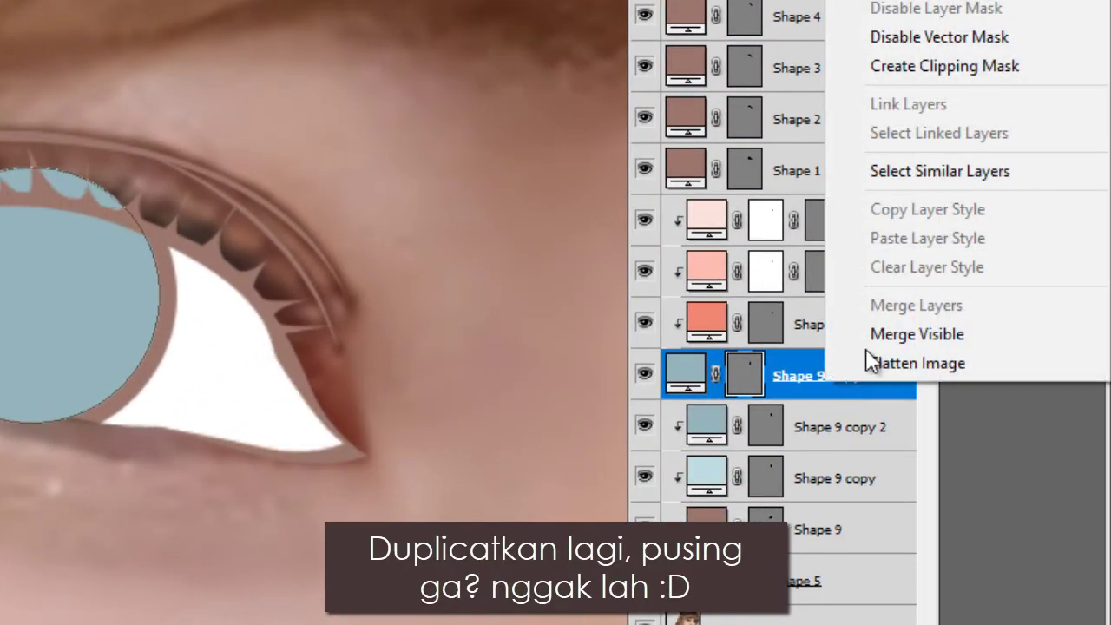
click(939, 63)
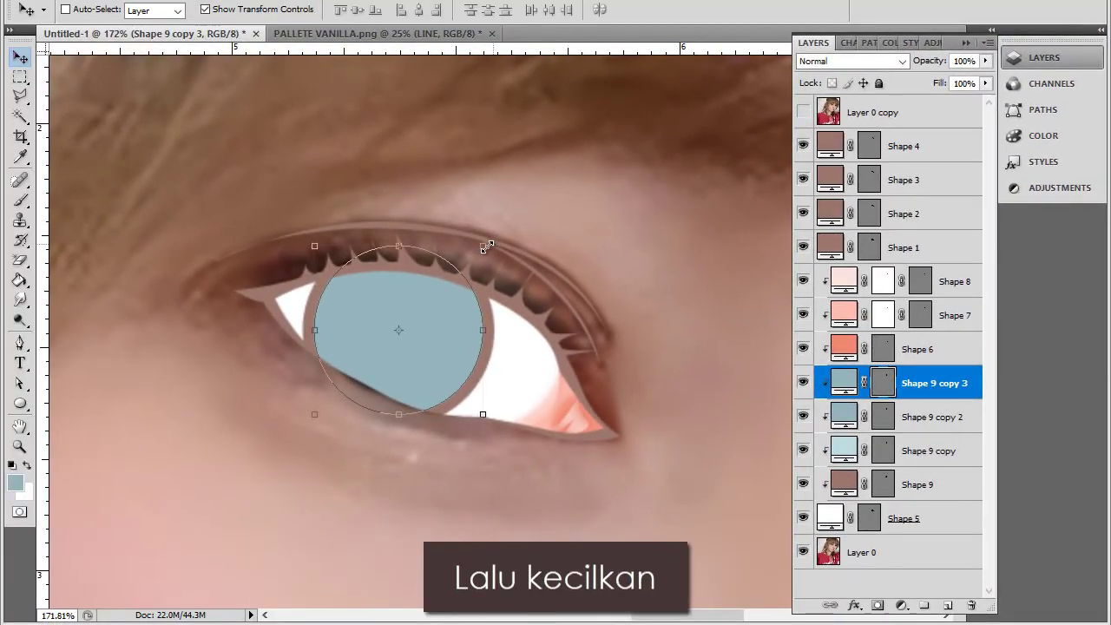
drag(477, 252, 438, 303)
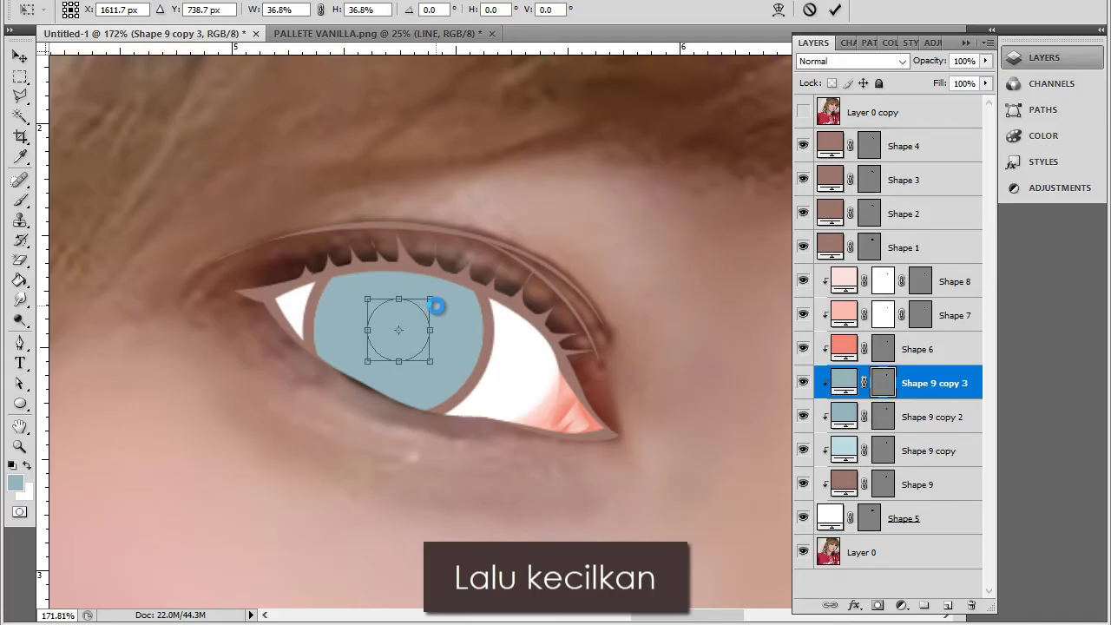
key(Return)
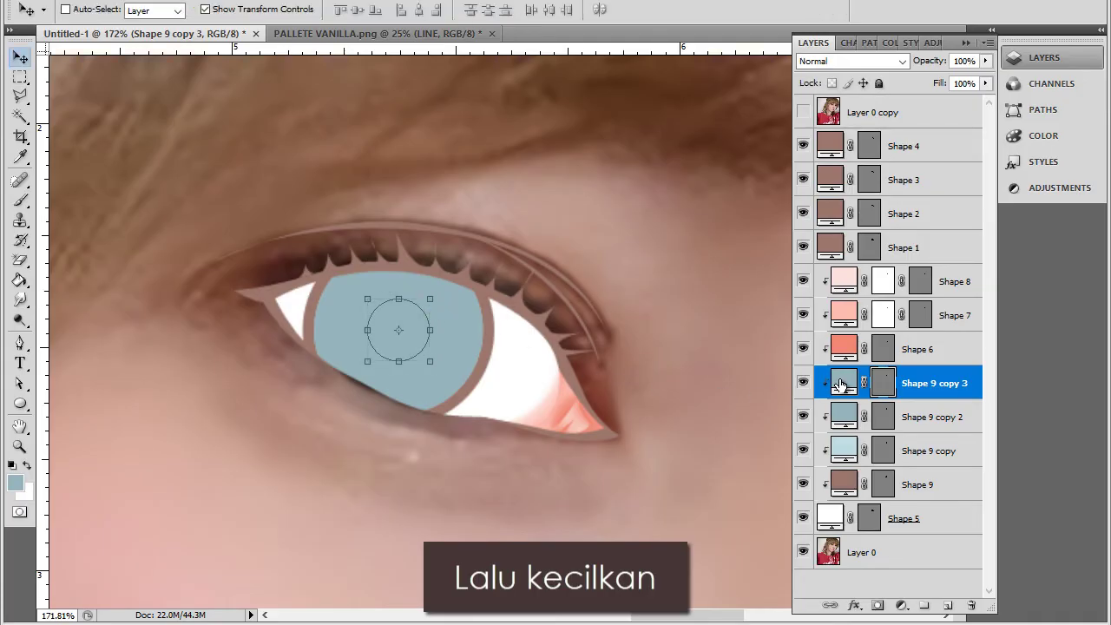
double_click(843, 382)
Fill the Shape 9 copy 3 pupil with the brown outline colour, then reselect Shape 9 copy 2
click(480, 292)
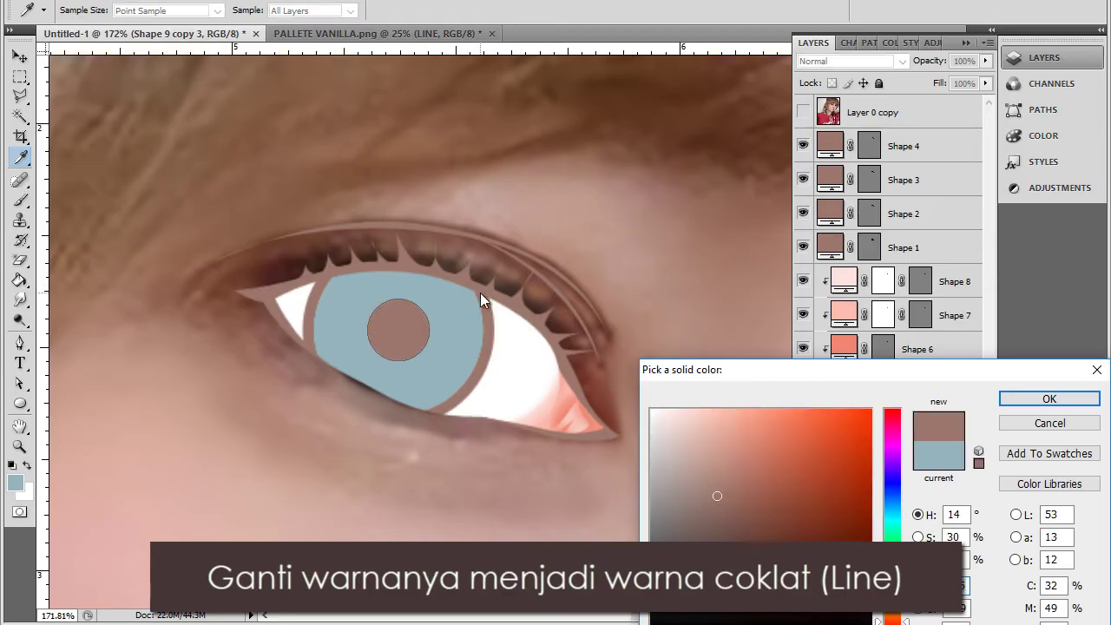
key(Return)
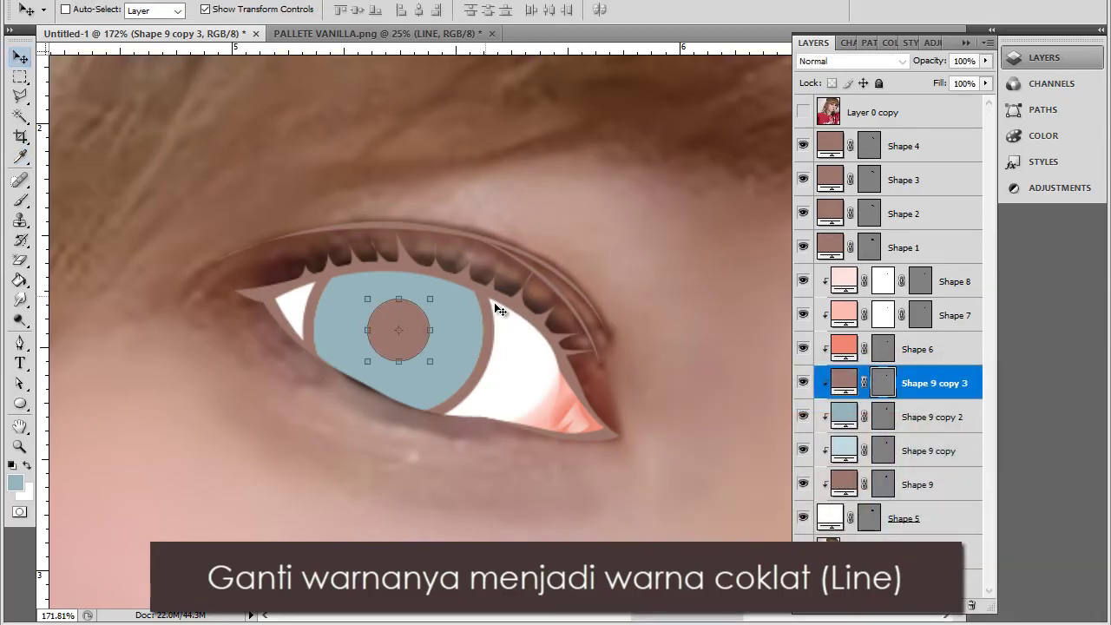
click(355, 34)
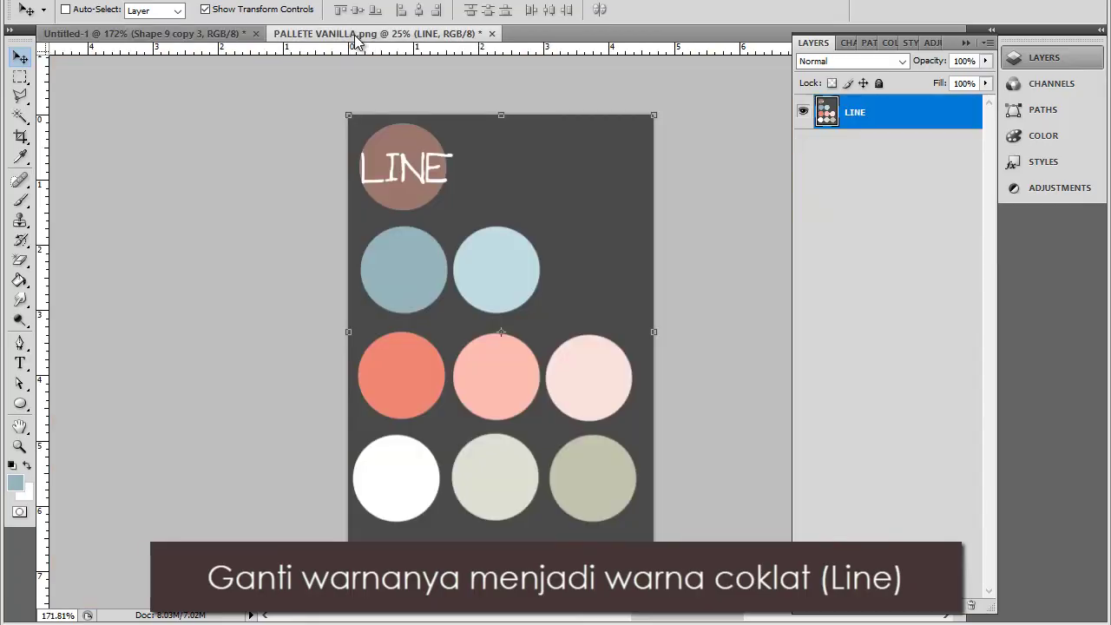
click(216, 35)
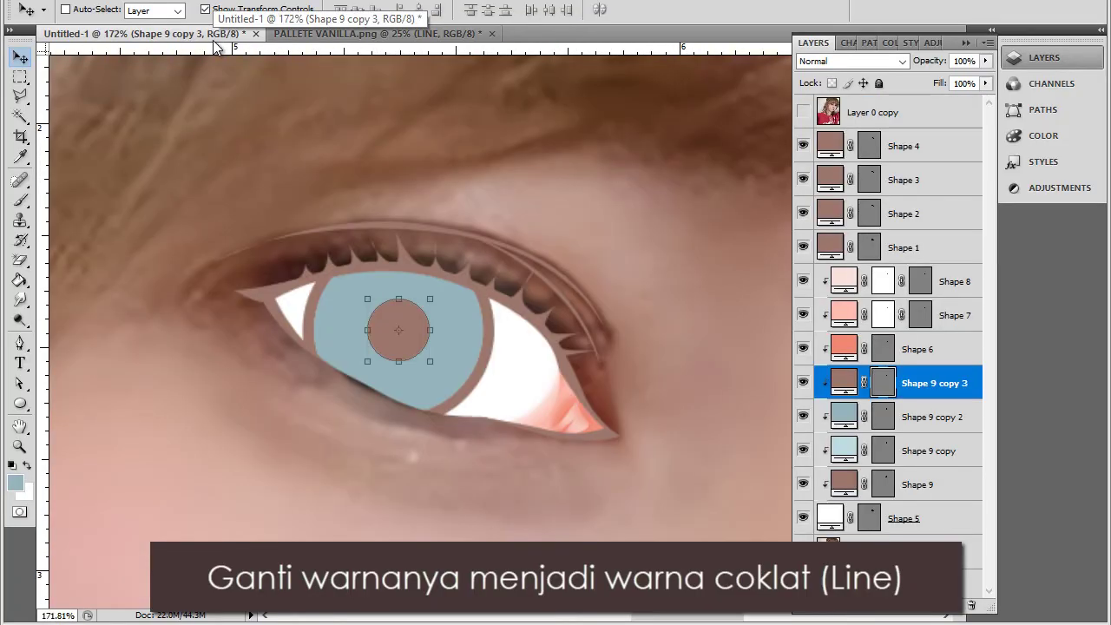
click(946, 426)
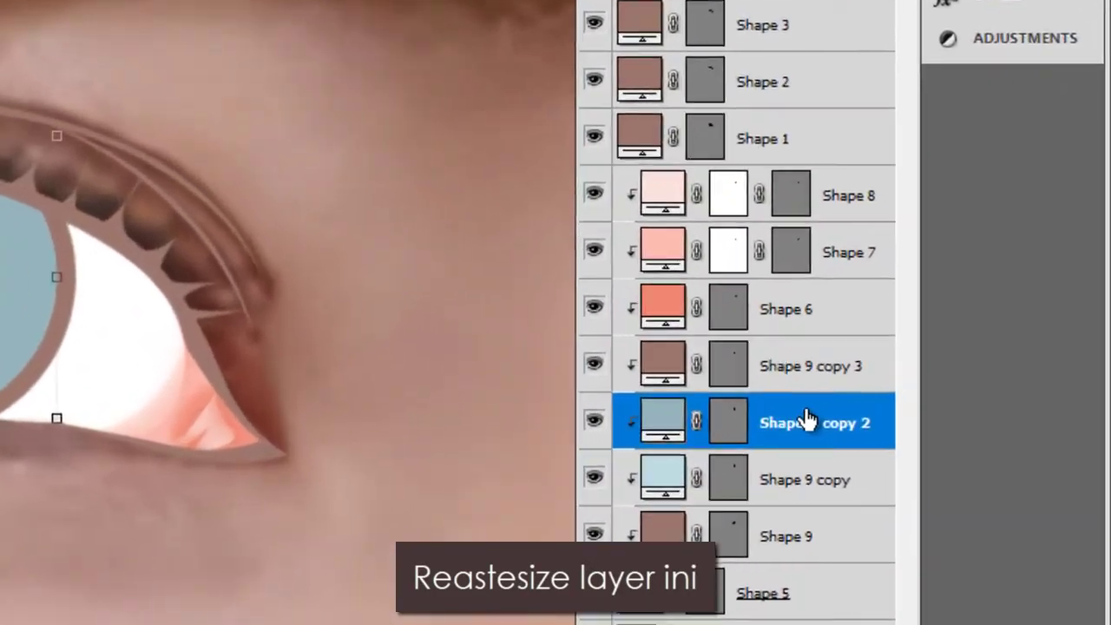
Rasterize Shape 9 copy 2 and set the Pen tool to draw plain paths
right_click(778, 418)
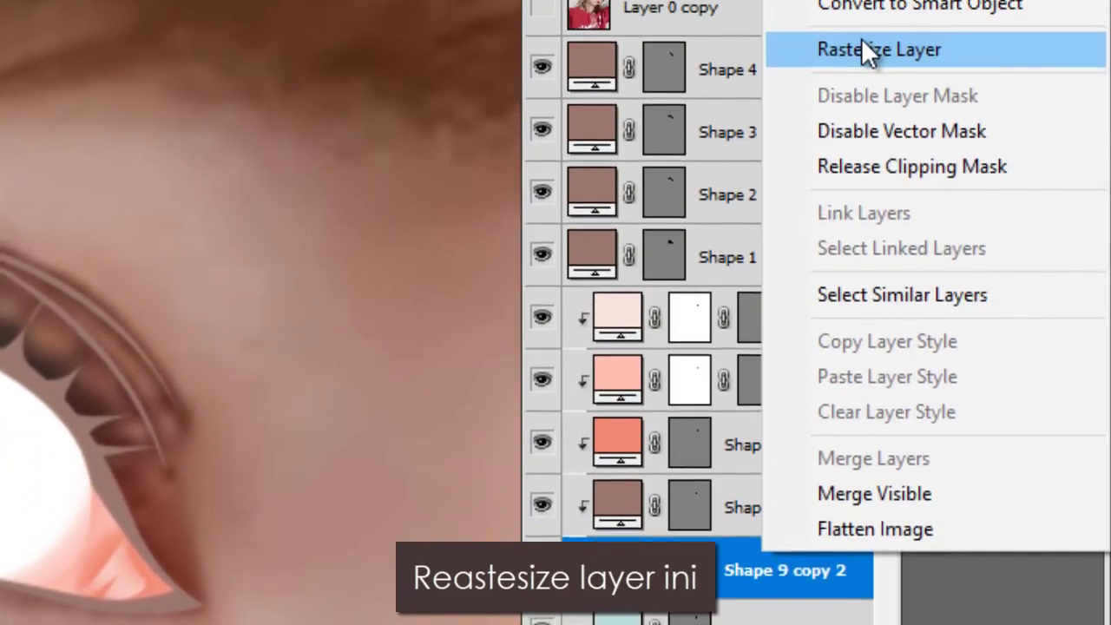
click(863, 43)
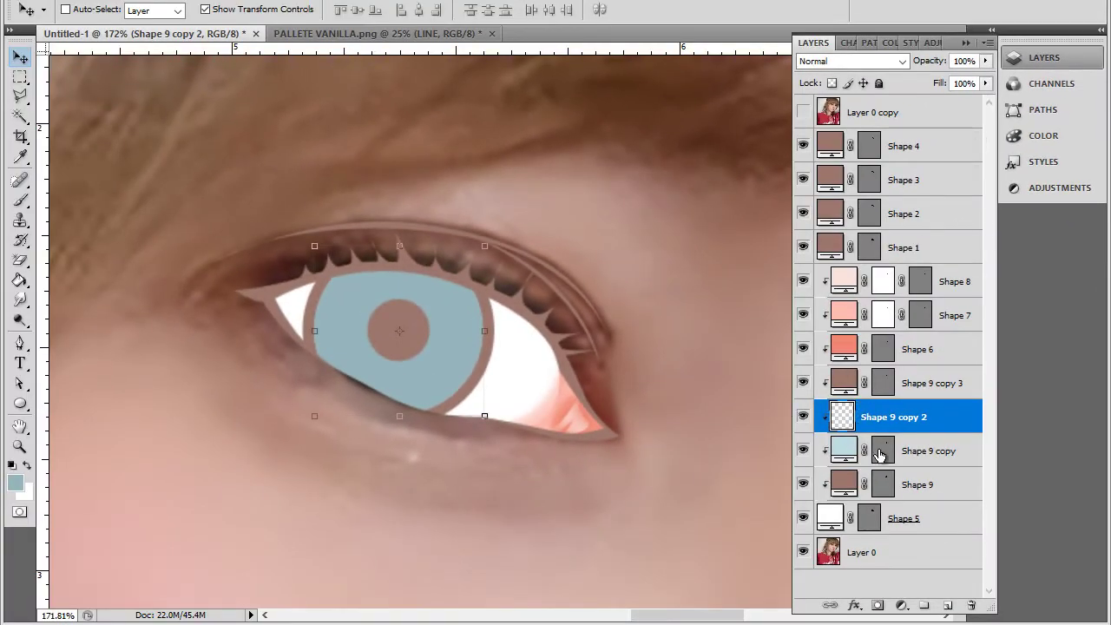
click(20, 344)
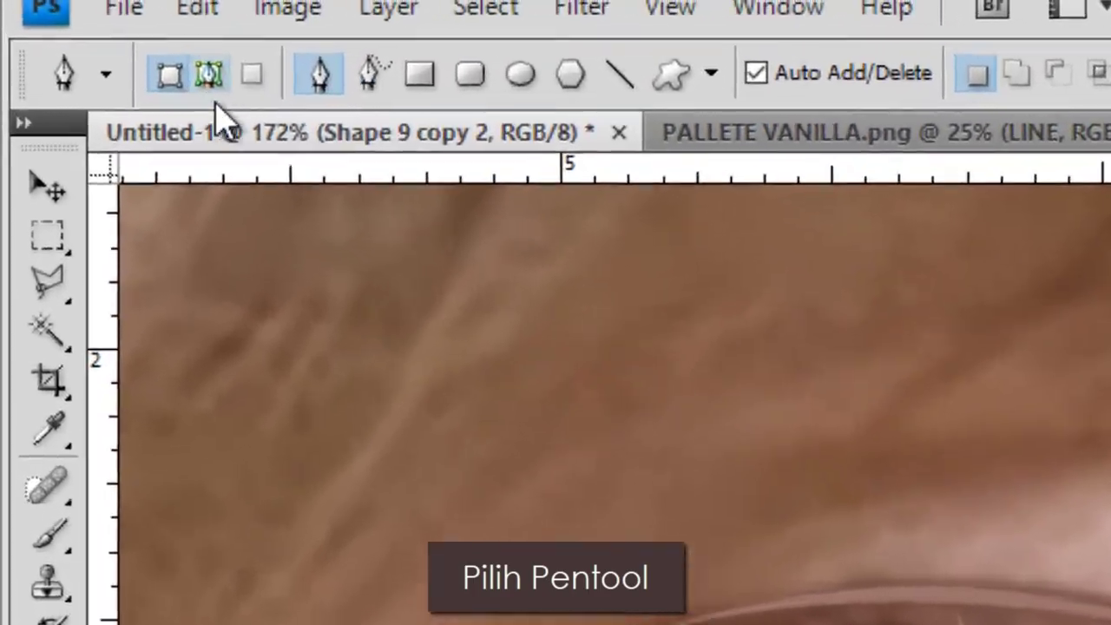
click(208, 76)
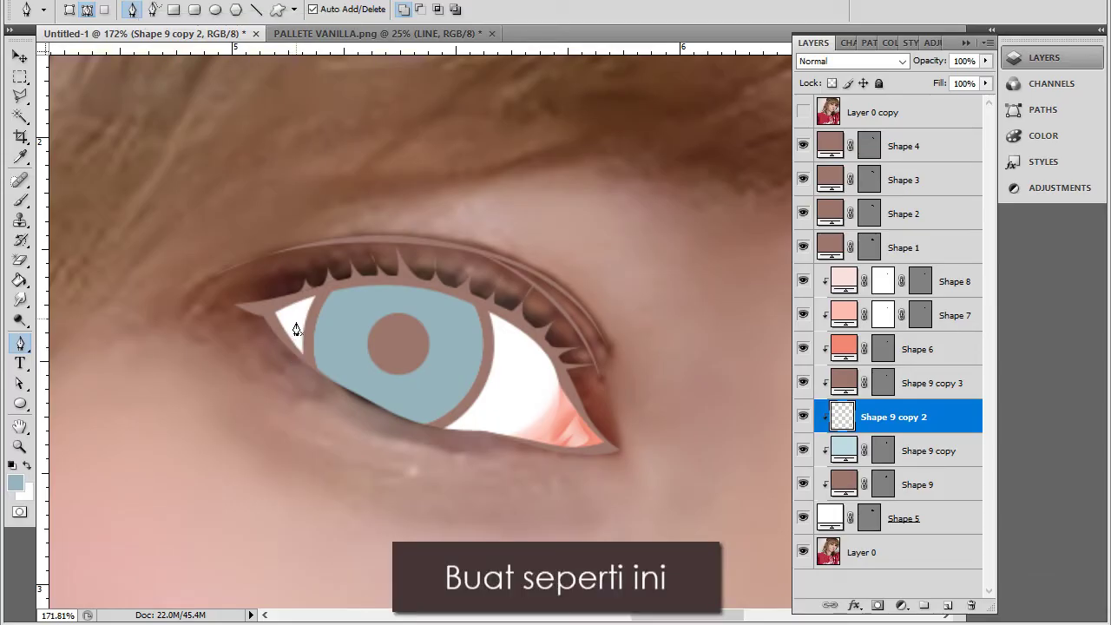
Trace a closed path over the lower iris and delete that part of the darker blue
click(296, 347)
drag(540, 442, 620, 539)
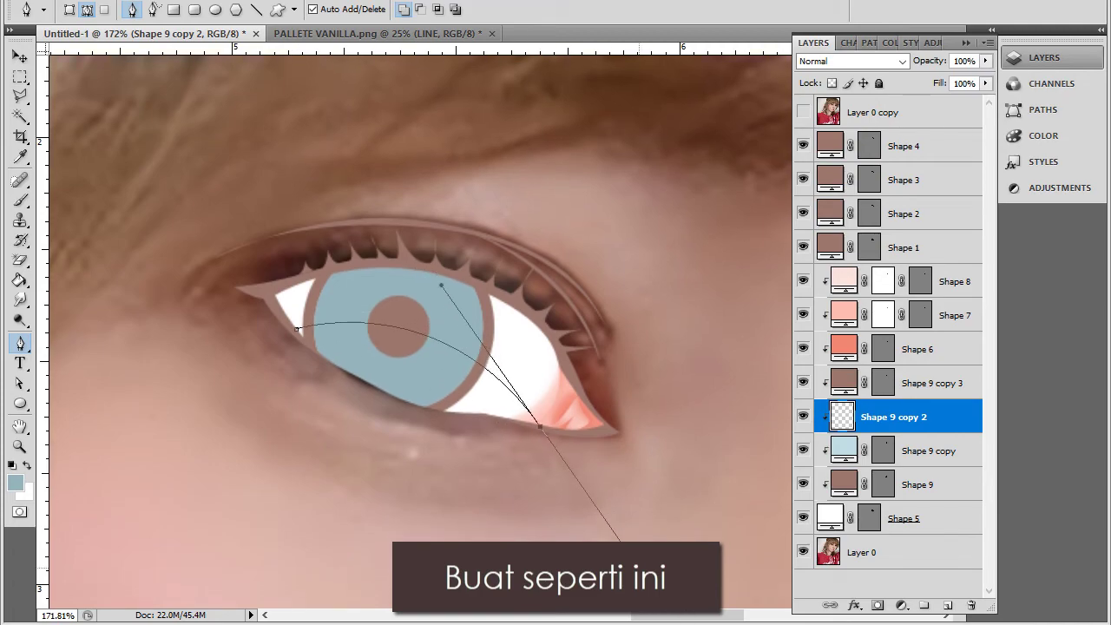
drag(388, 468, 316, 414)
click(296, 330)
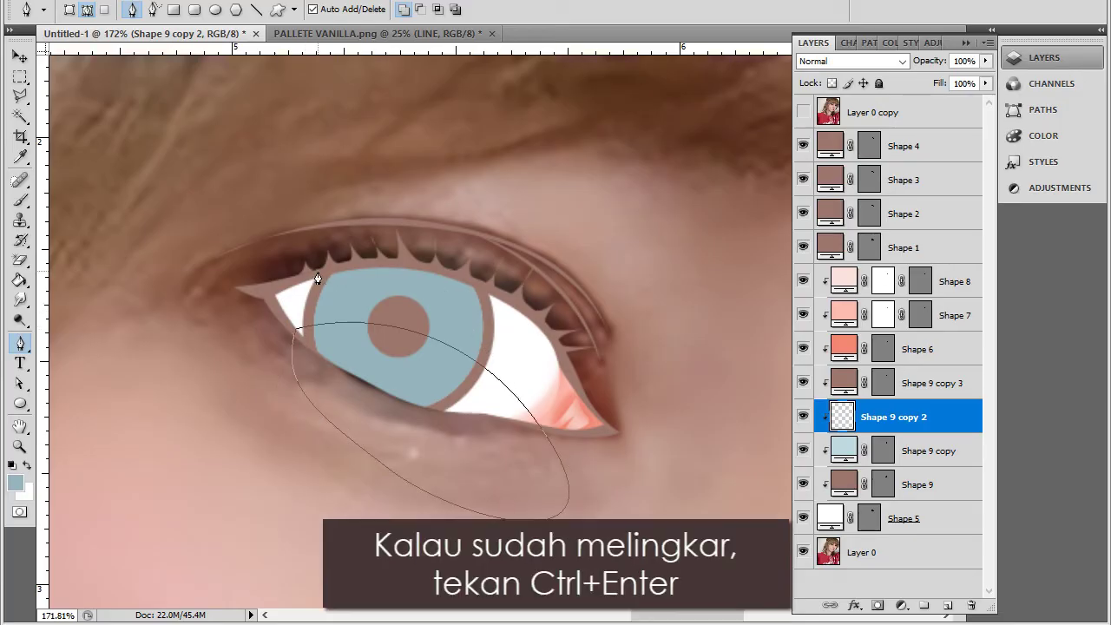
key(ctrl+Return)
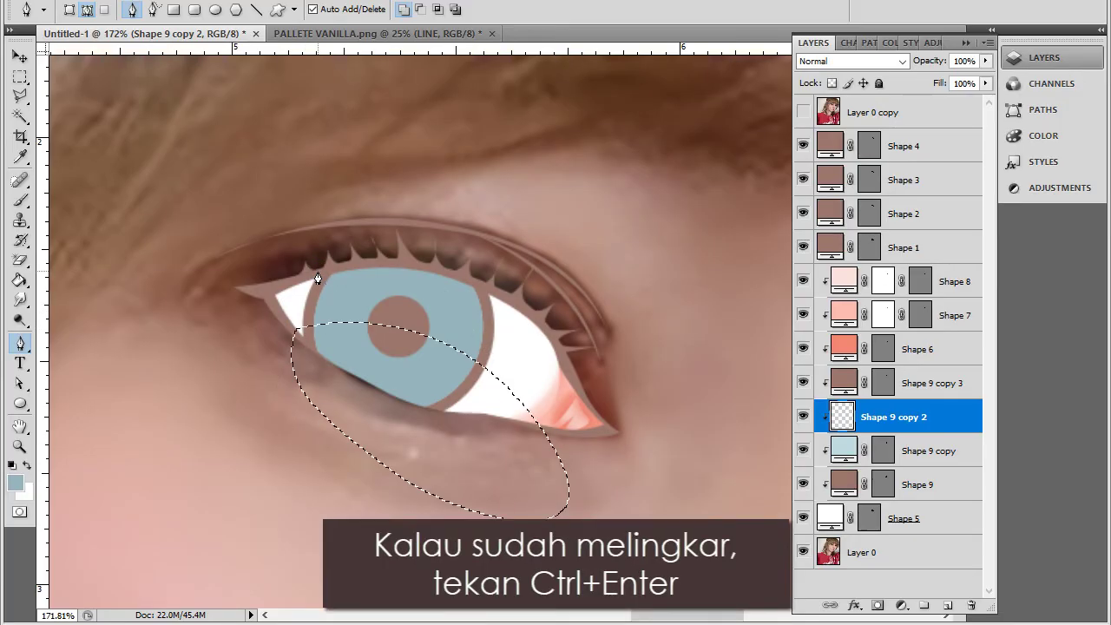
key(Delete)
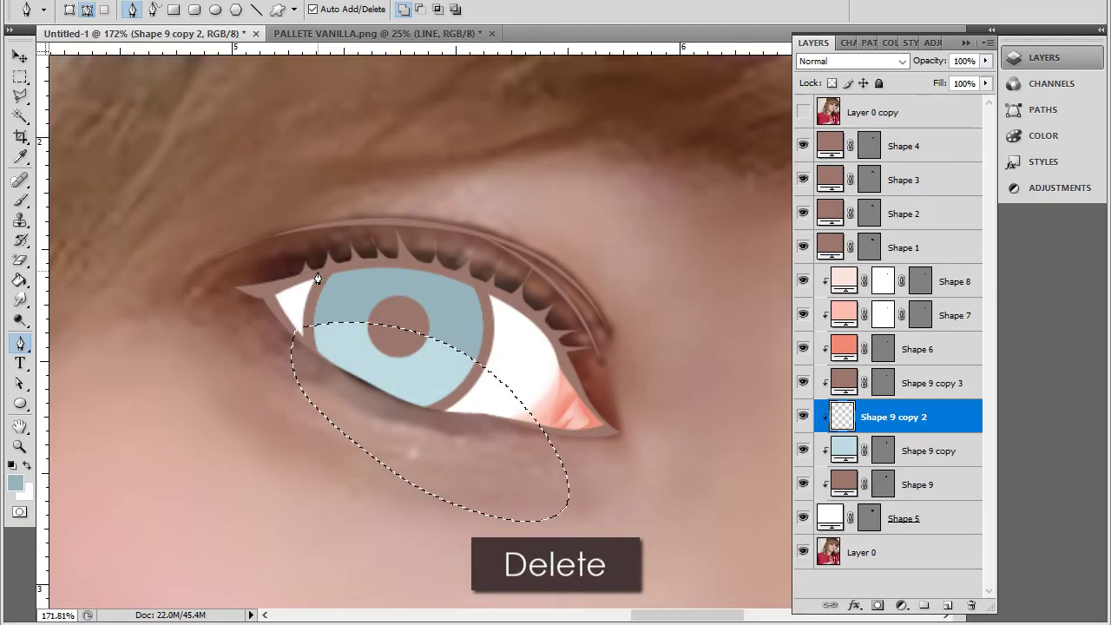
key(ctrl+d)
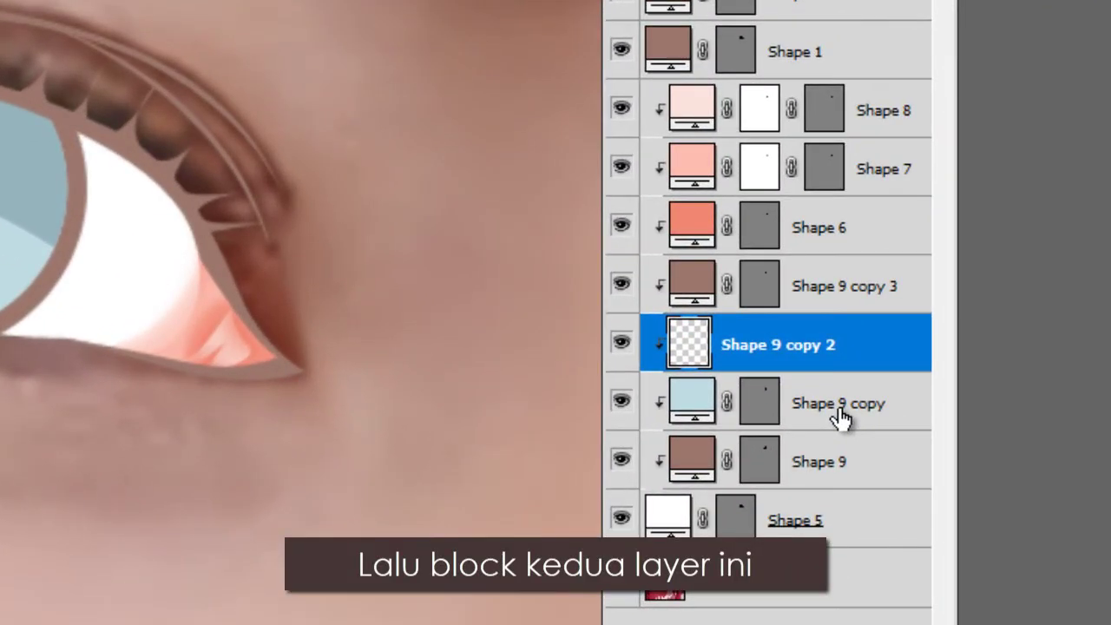
Merge Shape 9 copy and Shape 9 copy 2 into a single iris layer
click(920, 453)
shift+click(852, 360)
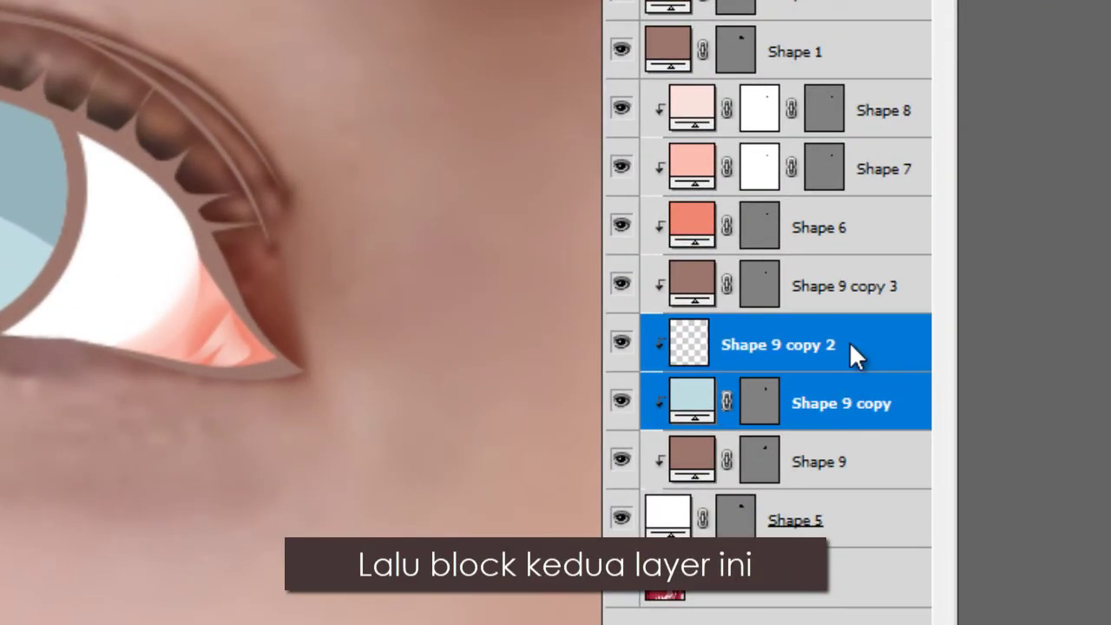
right_click(855, 353)
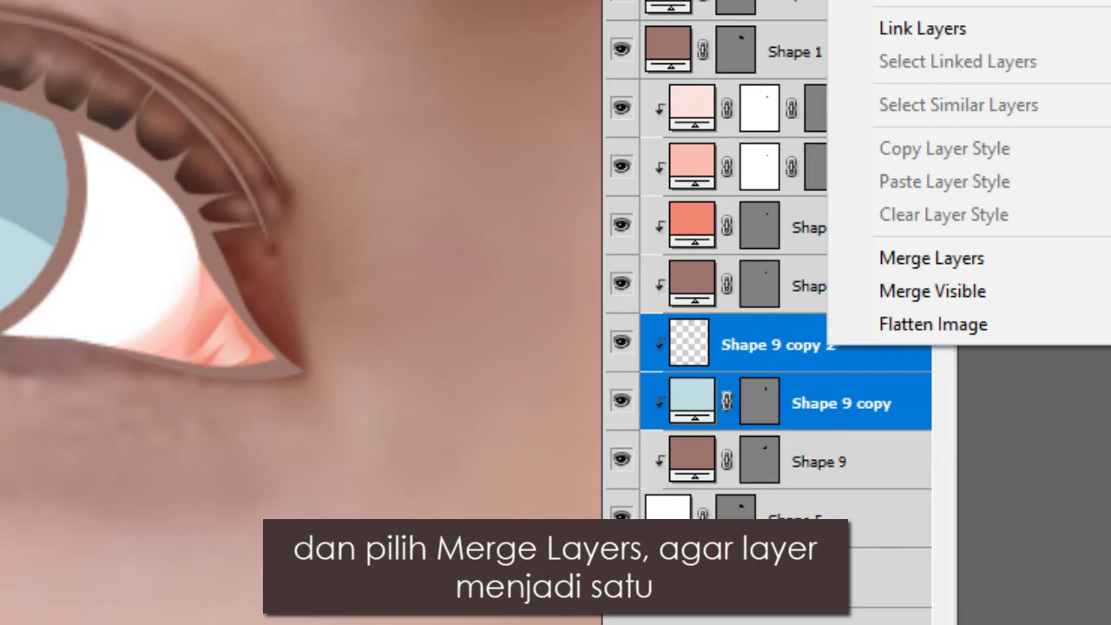
click(1008, 254)
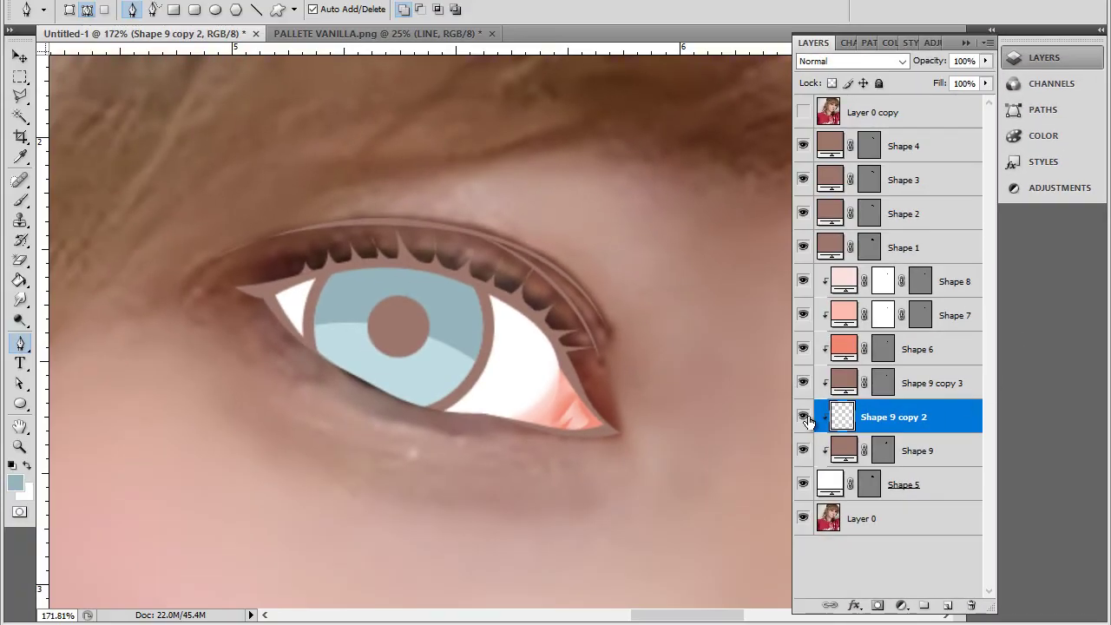
click(804, 417)
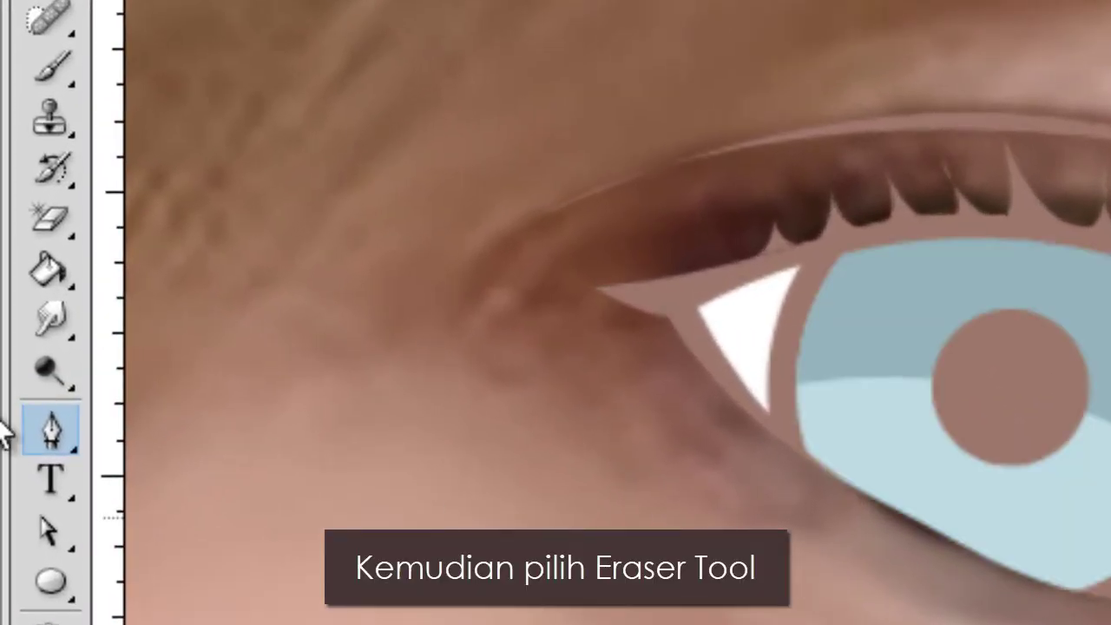
Switch to the plain Eraser with a smaller brush to soften the darker upper iris
click(46, 222)
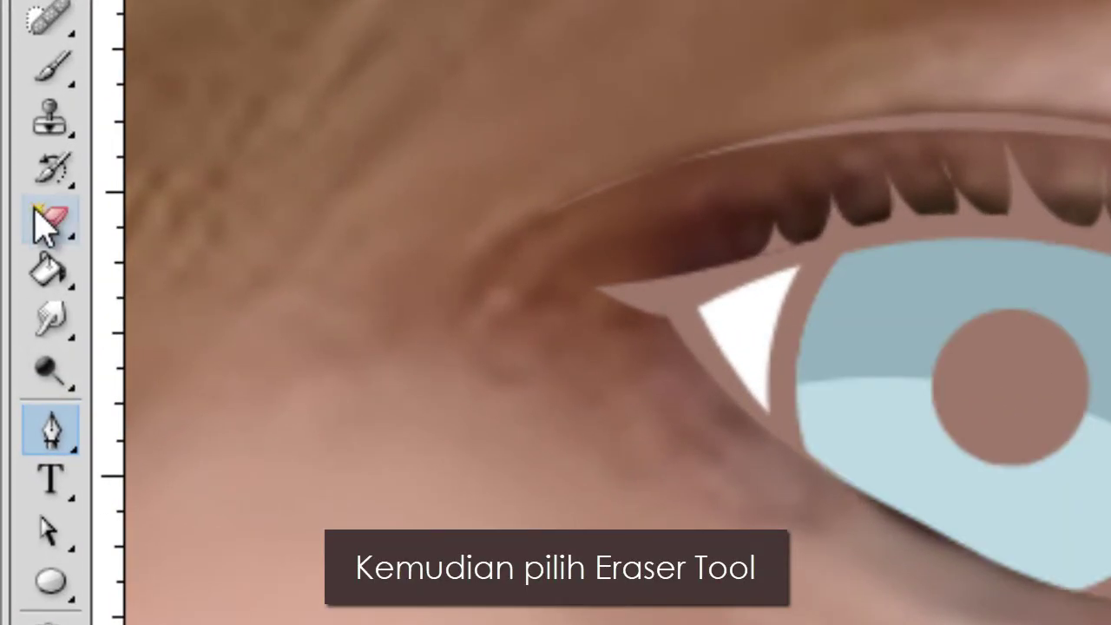
click(139, 216)
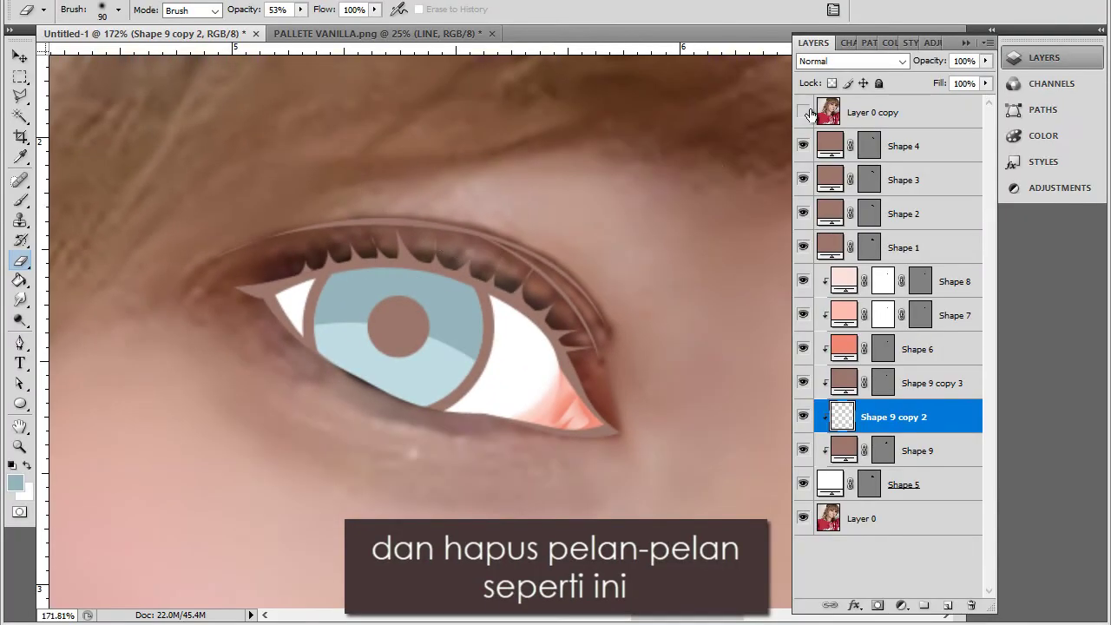
click(804, 114)
key(bracketleft)
key(bracketleft)
key(bracketleft)
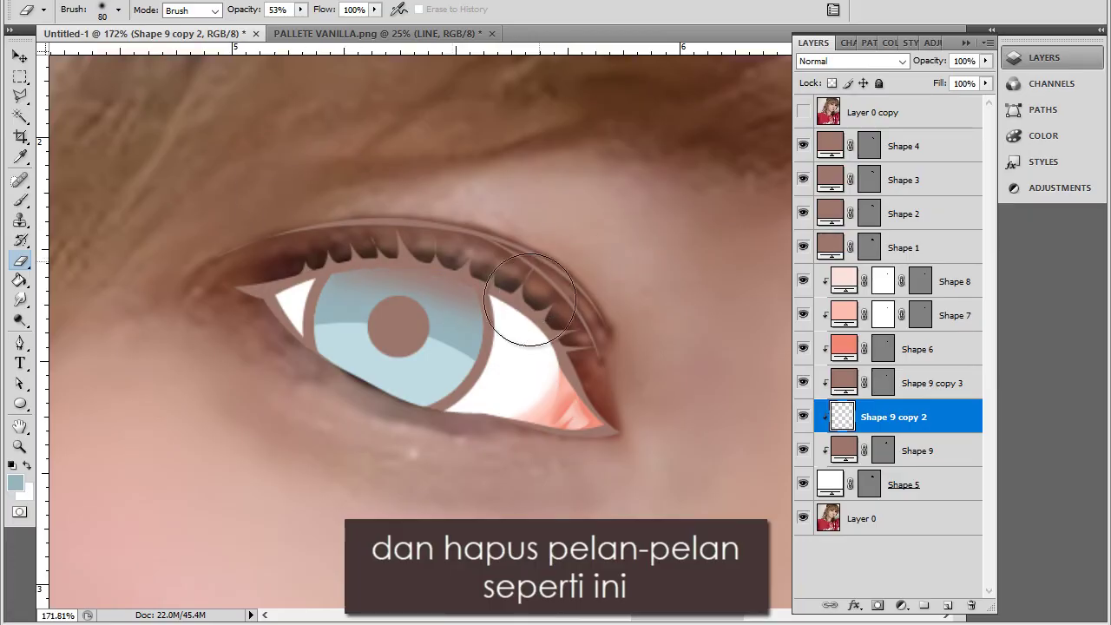
key(bracketleft)
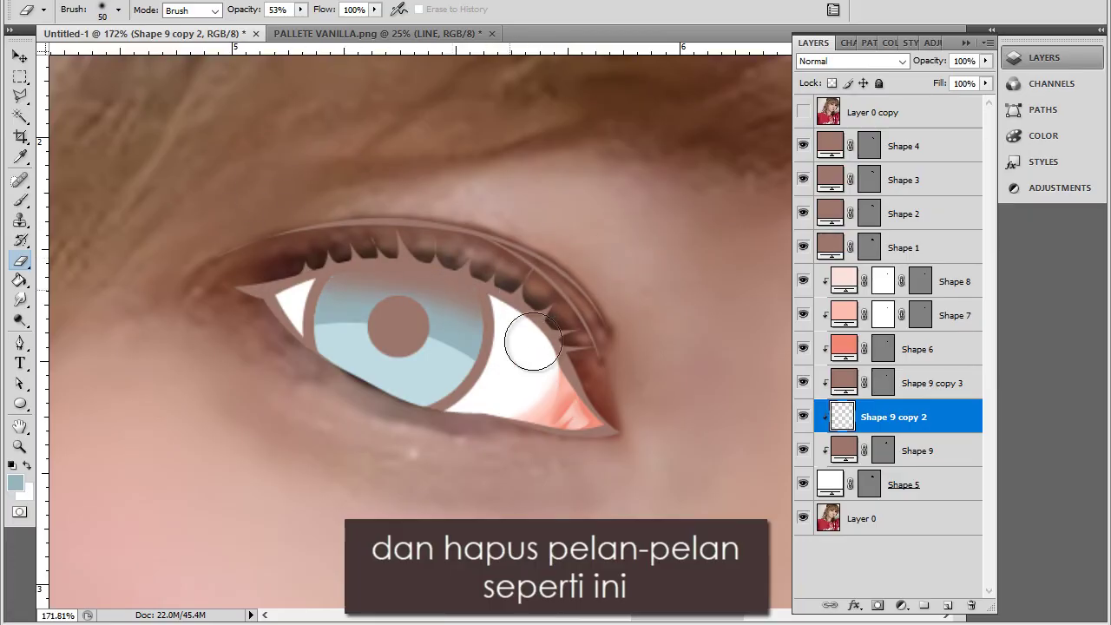
scroll(551, 359, down, 2)
scroll(551, 359, up, 1)
Draw a large near-white ellipse over the pupil and raise its layer in the stack
click(14, 480)
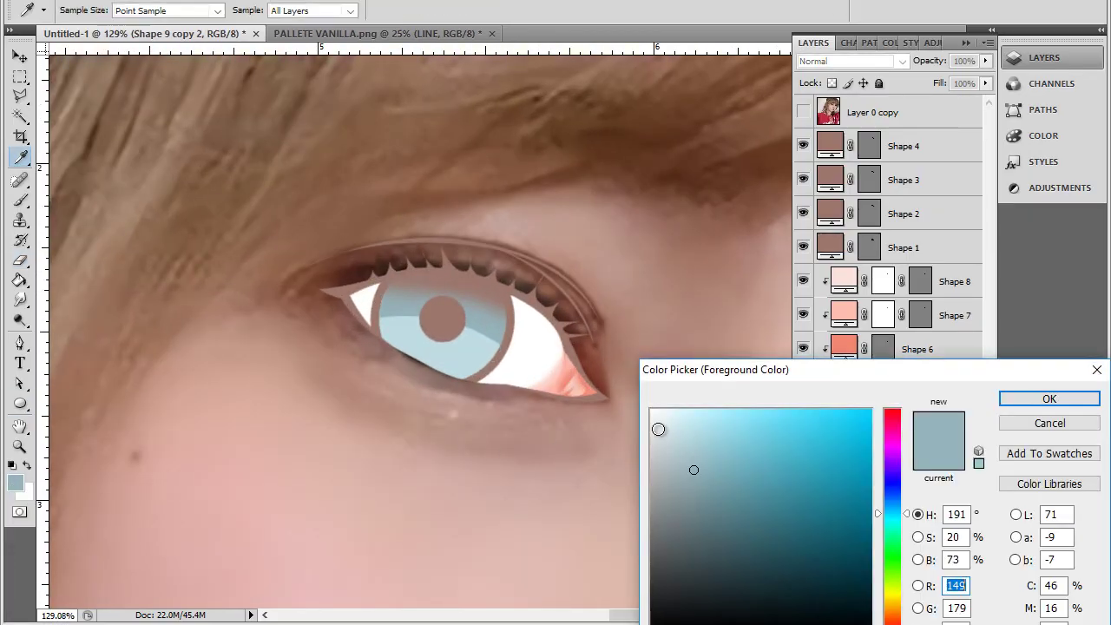
click(662, 429)
key(Return)
click(19, 403)
scroll(330, 371, up, 1)
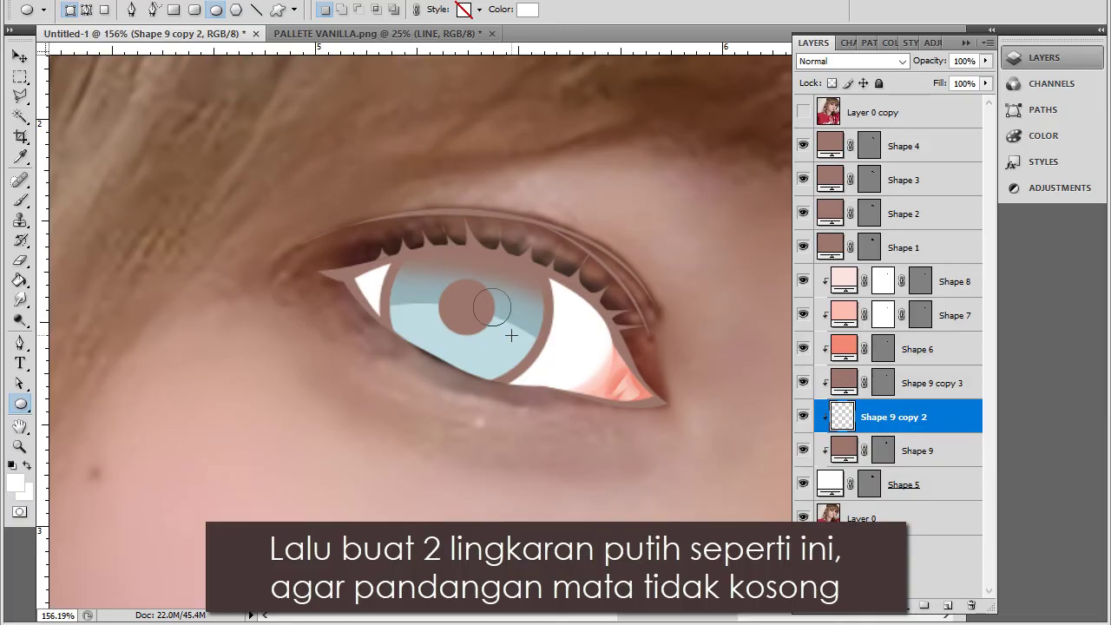
drag(511, 337, 510, 333)
drag(922, 417, 931, 299)
Add a small white circle above the pupil and nudge both highlights slightly right
click(938, 314)
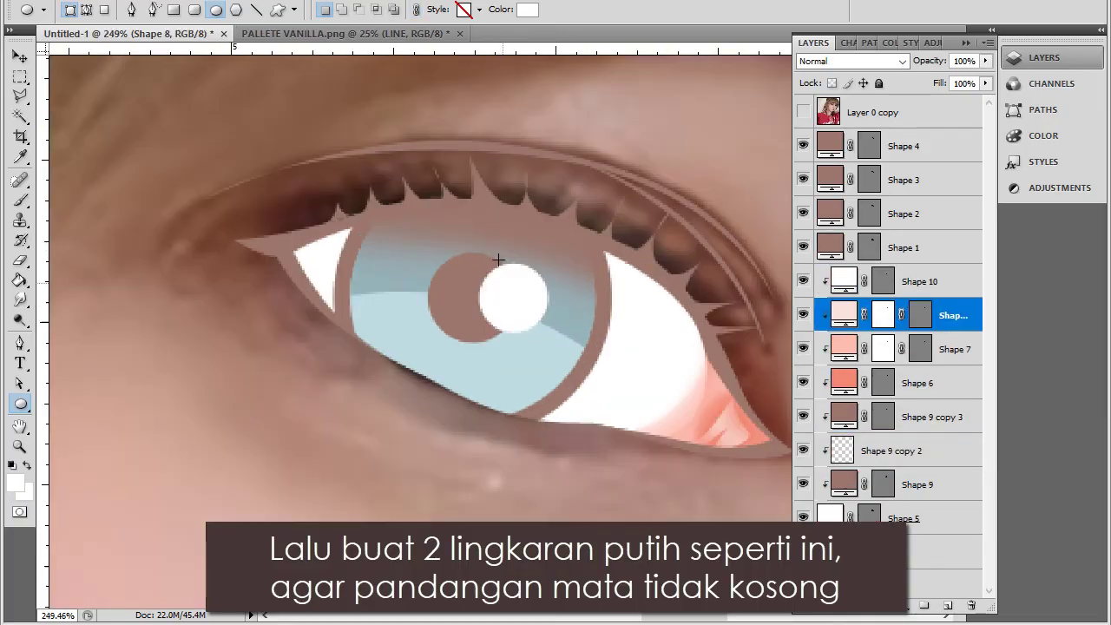
drag(473, 233, 504, 265)
key(v)
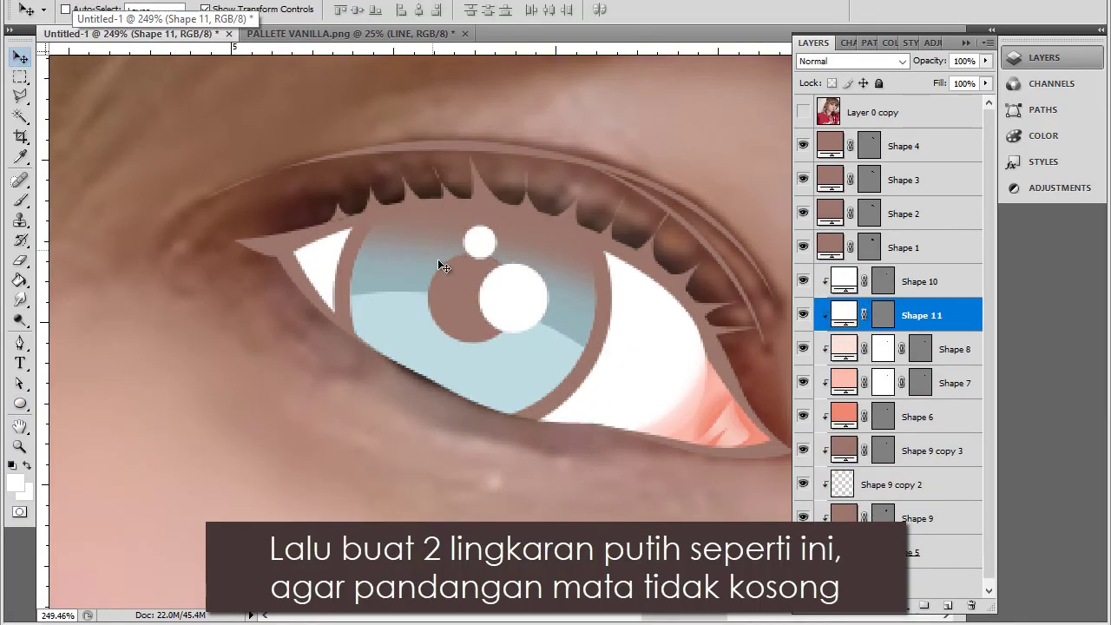
key(alt+shift+bracketright)
key(Right)
key(Right)
key(Right)
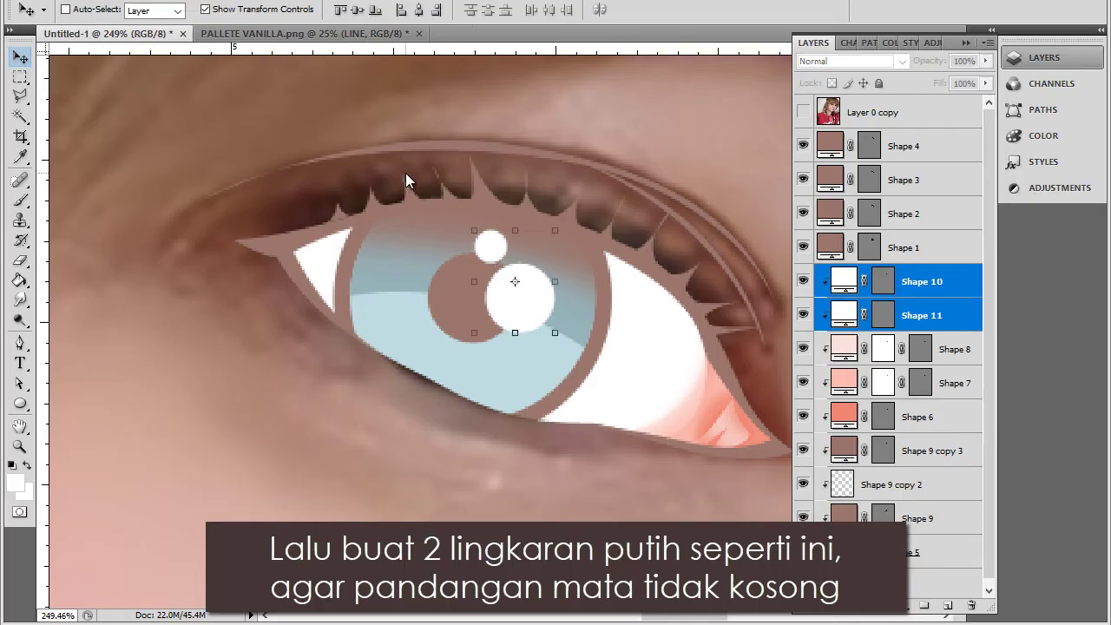
key(Right)
click(920, 315)
scroll(521, 330, down, 2)
scroll(556, 352, down, 2)
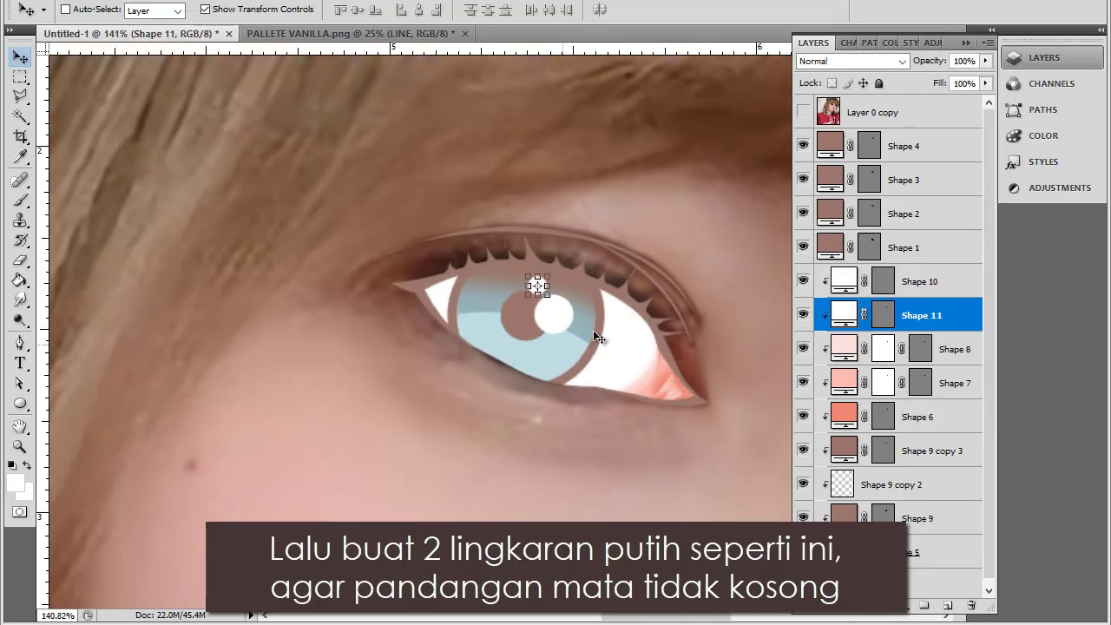
click(912, 484)
Set the foreground colour to light blue
scroll(678, 231, up, 2)
key(i)
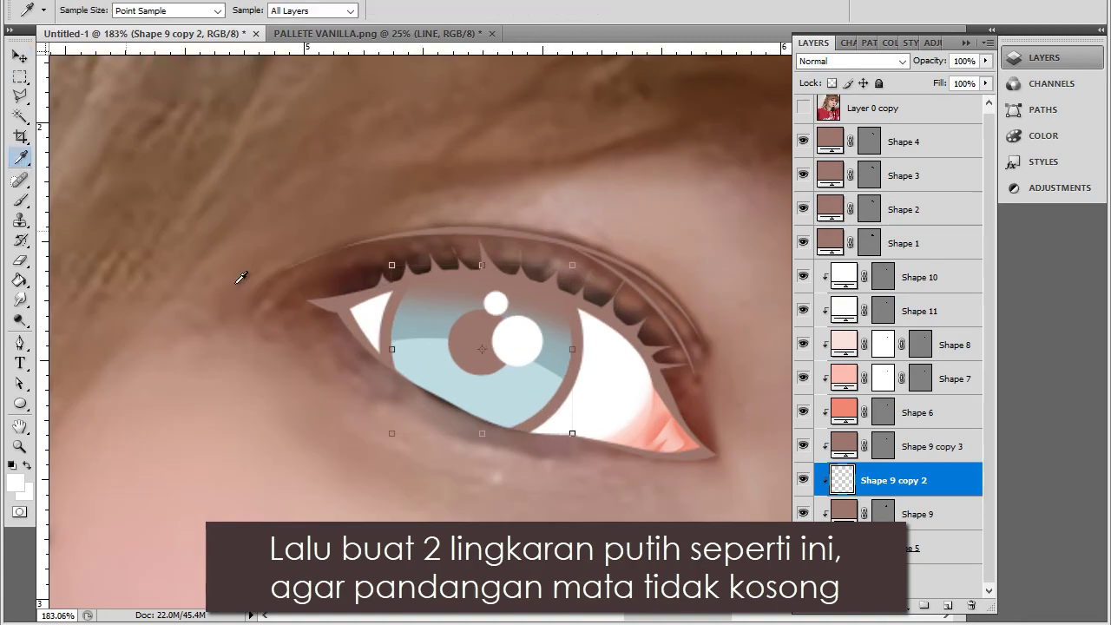
click(15, 483)
click(1049, 398)
Draw a closed pale-blue pen shape, Shape 12, along the lower edge of the iris
key(p)
scroll(558, 369, up, 2)
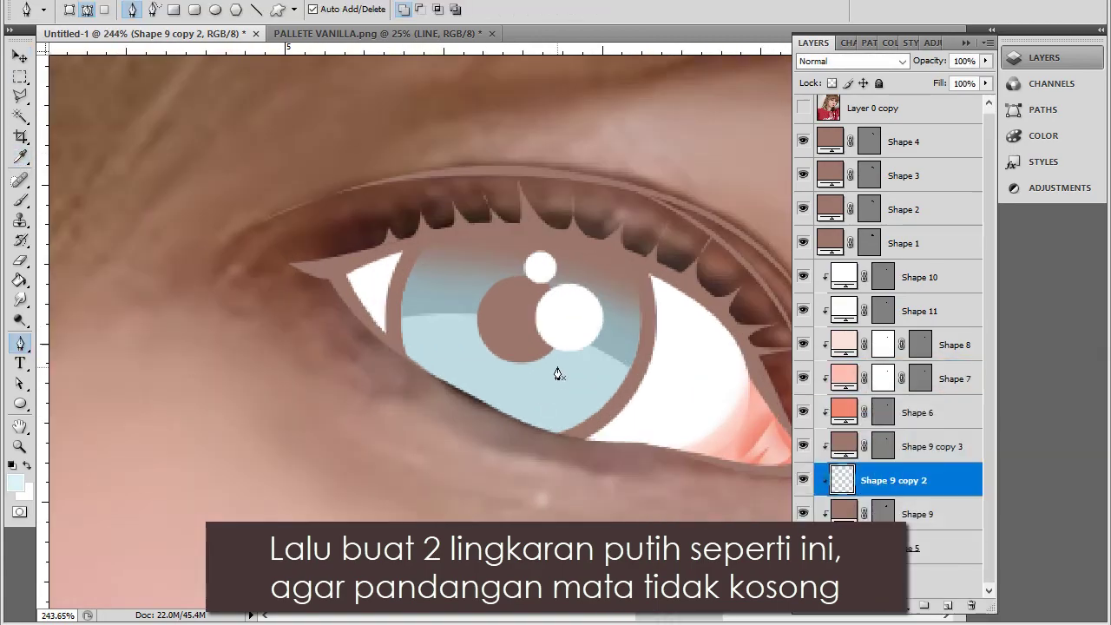
click(597, 404)
drag(463, 432, 386, 402)
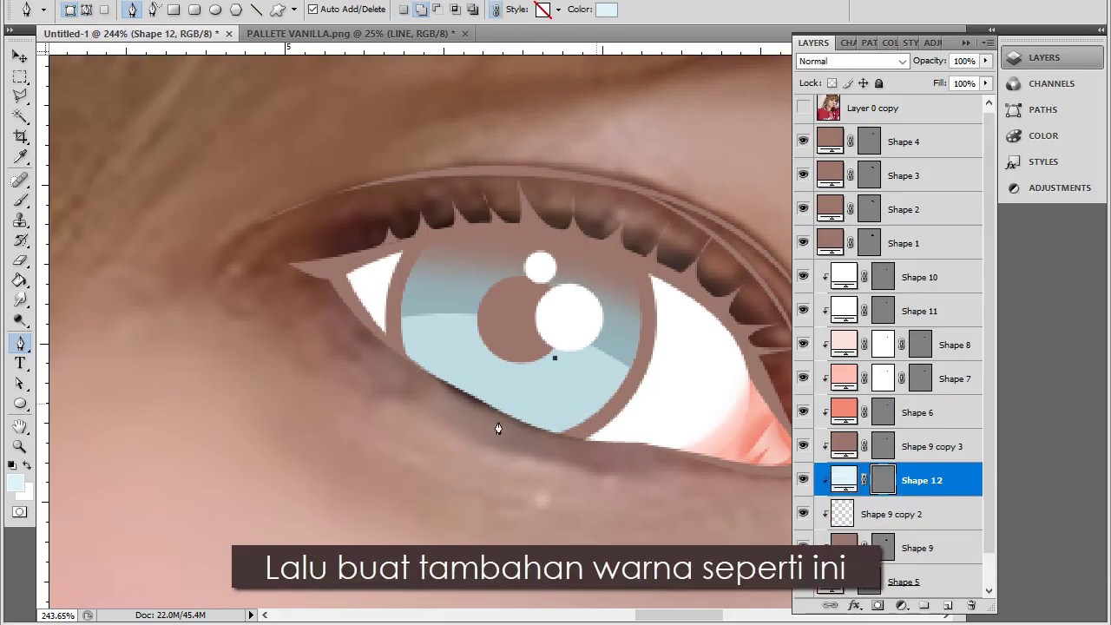
drag(482, 434, 411, 416)
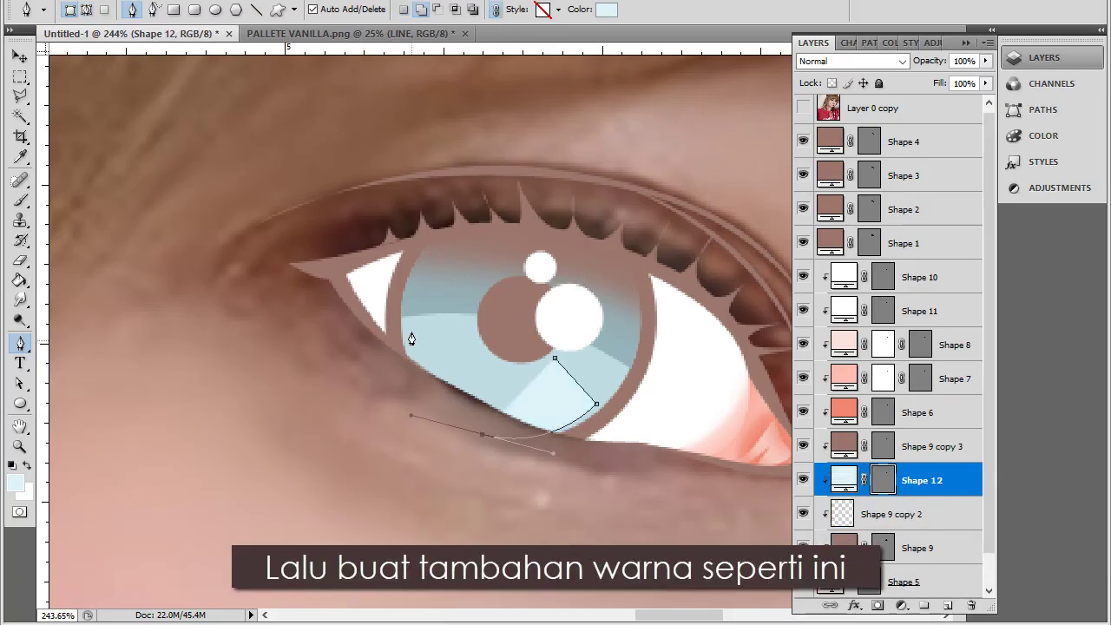
click(556, 359)
key(Return)
scroll(588, 344, down, 1)
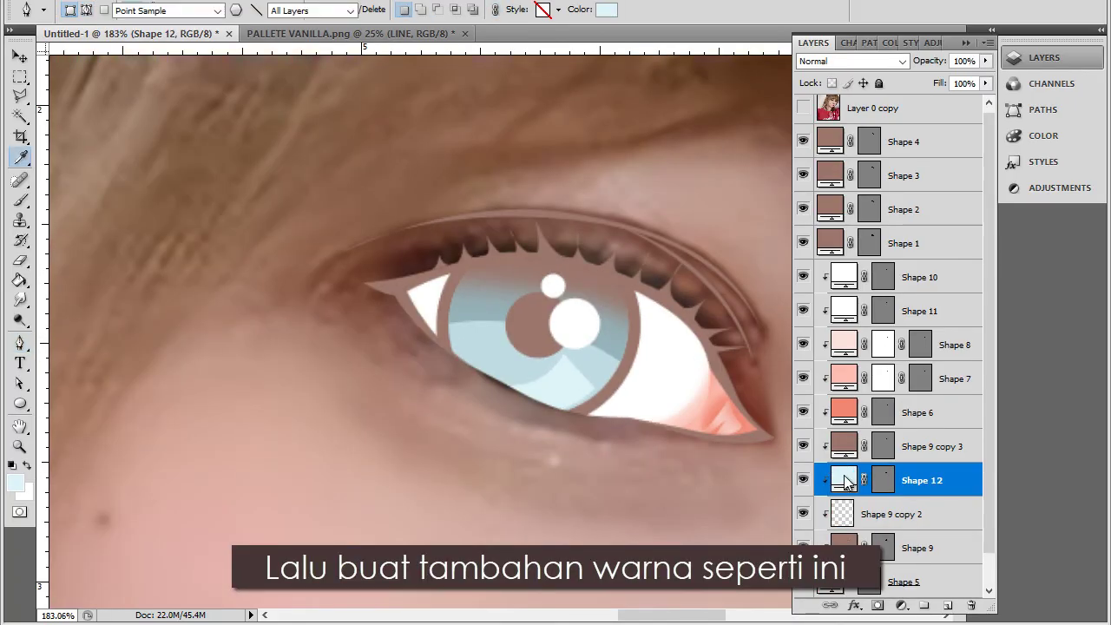
scroll(548, 458, down, 2)
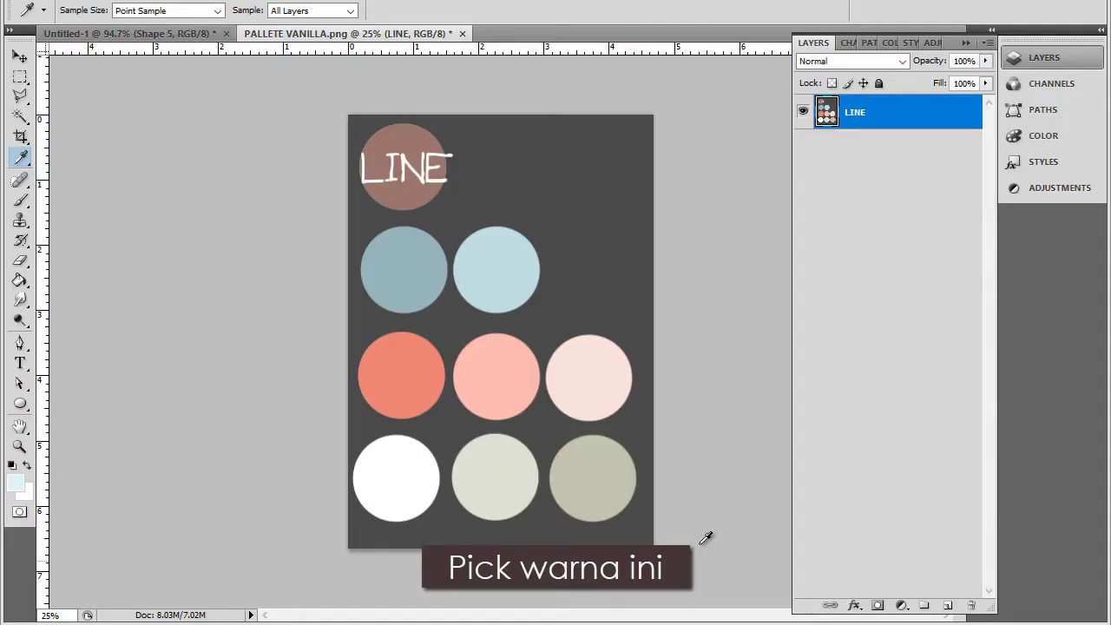
Sample the light grey-green palette colour and draw Shape 13 around the eye white
click(503, 465)
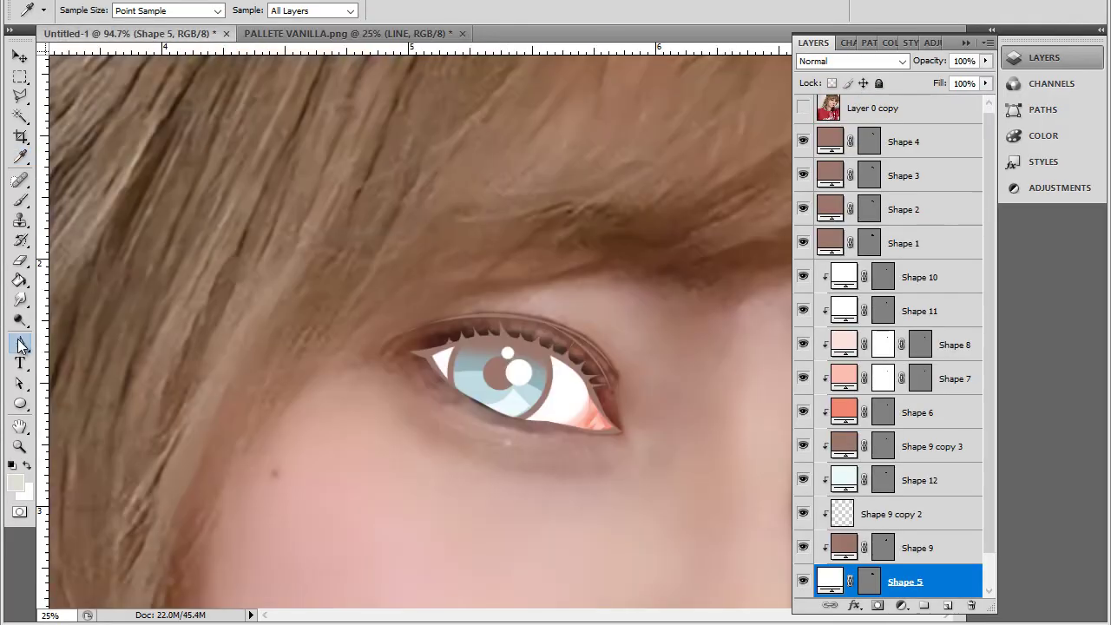
click(19, 344)
scroll(955, 516, down, 1)
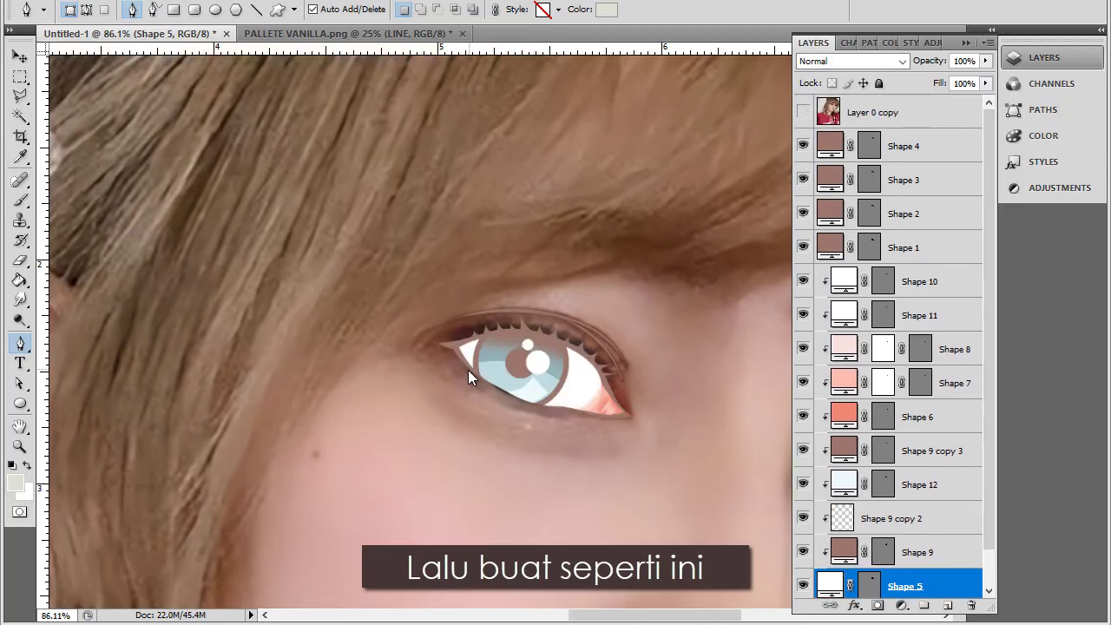
click(505, 344)
drag(563, 423, 483, 430)
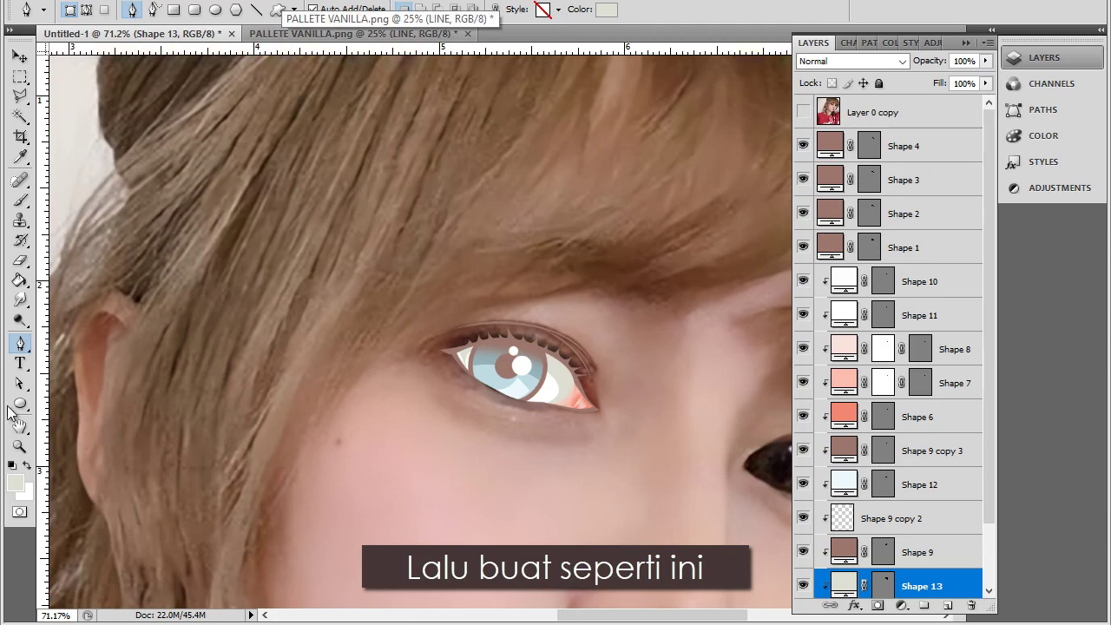
drag(525, 361, 534, 353)
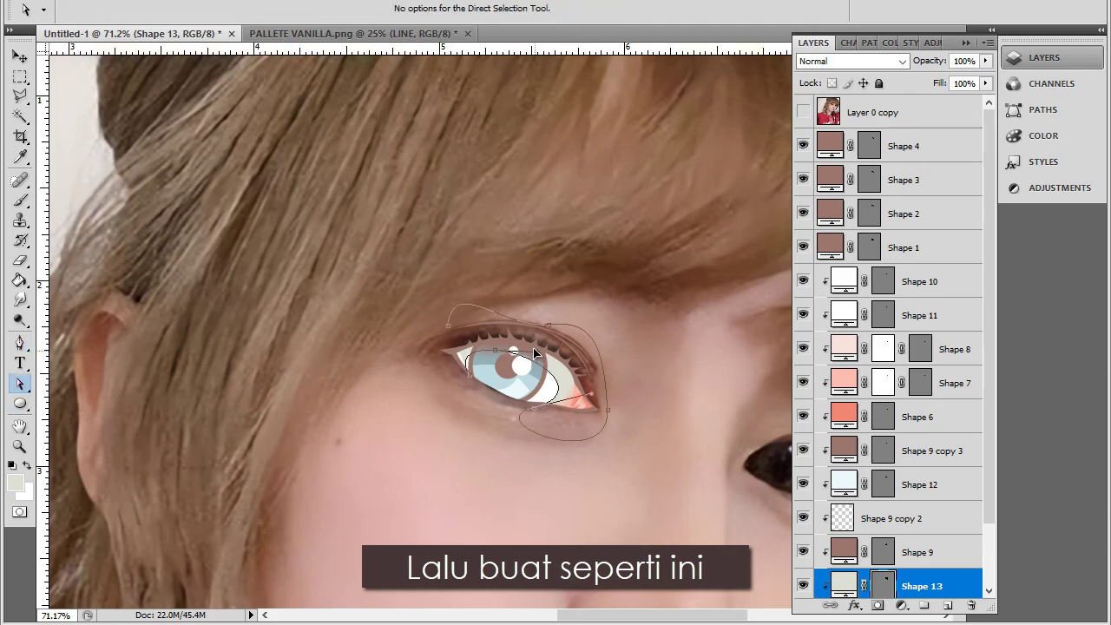
Draw a darker grey-green Shape 14 toward the eye corner, then hide Shape 13's path outline
click(297, 33)
key(i)
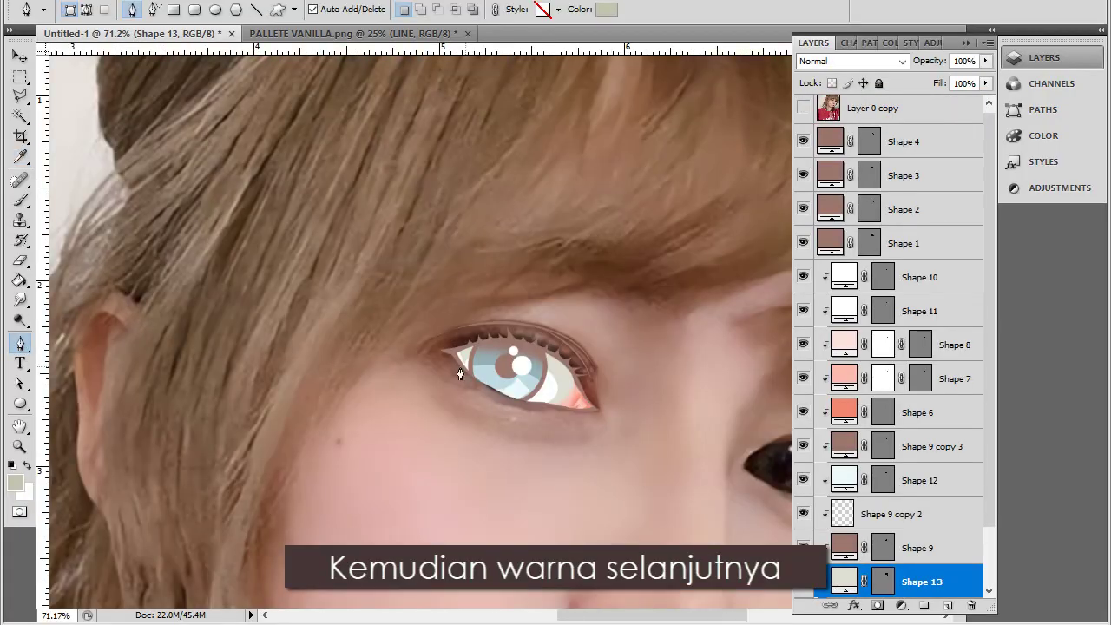
click(448, 359)
drag(574, 404, 595, 485)
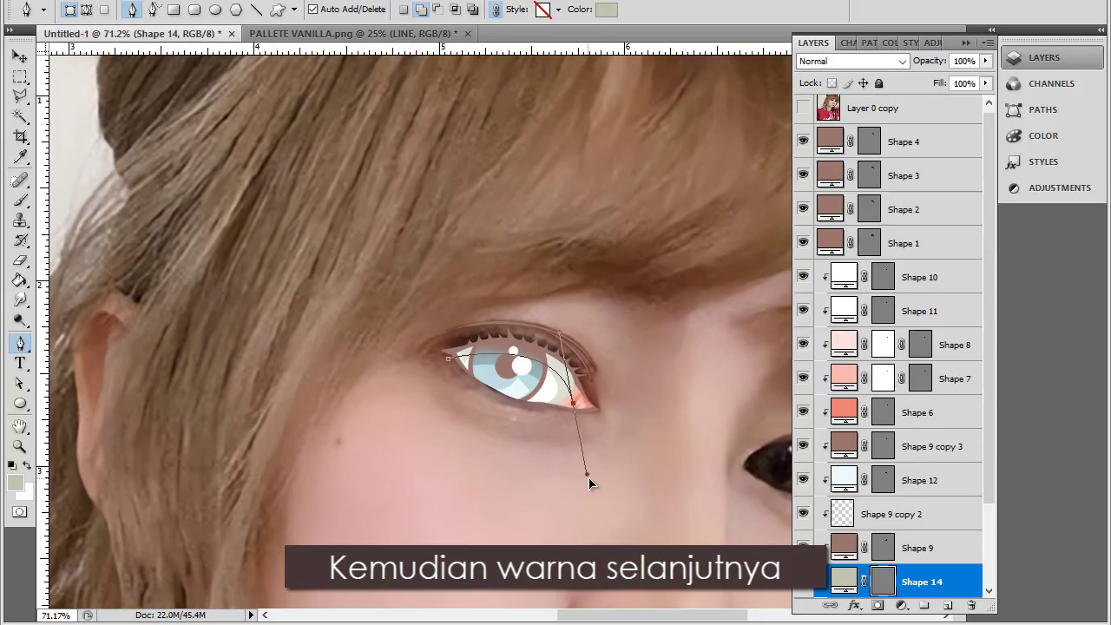
click(419, 375)
key(Return)
scroll(511, 409, up, 2)
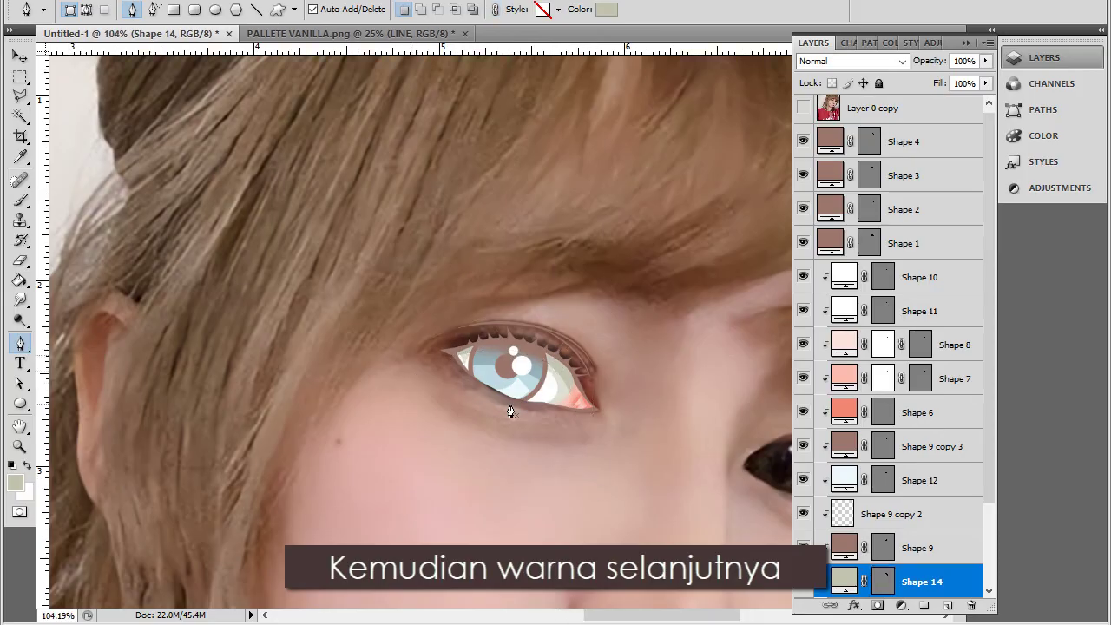
scroll(903, 564, down, 1)
click(922, 582)
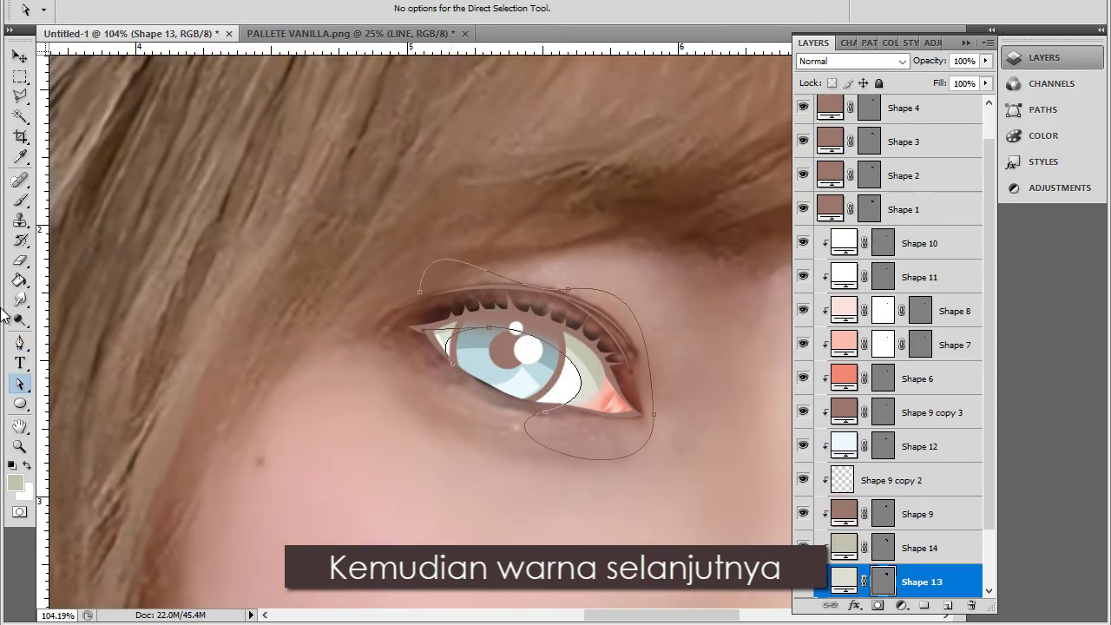
key(Return)
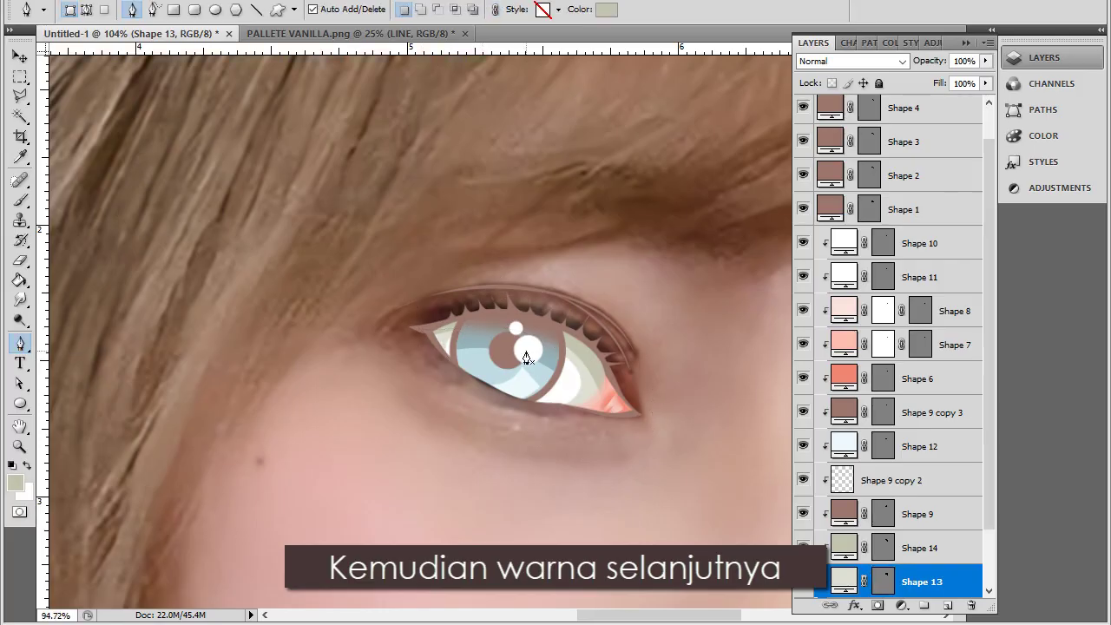
scroll(526, 356, down, 2)
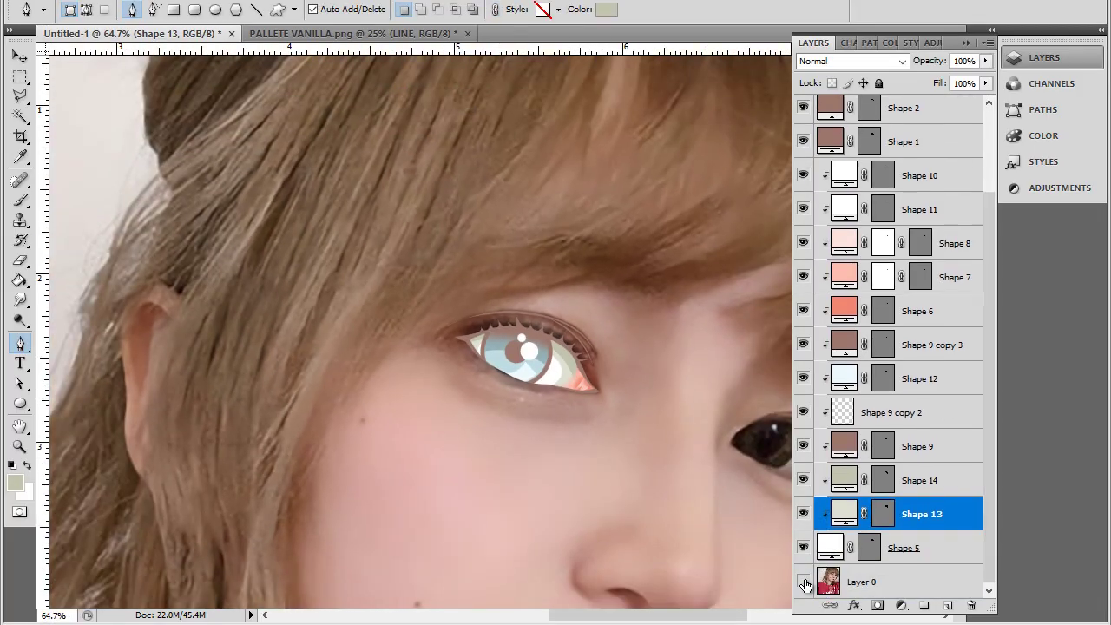
Scroll the Layers panel up to reach Layer 0, the reference photo
scroll(595, 368, up, 2)
scroll(581, 363, up, 3)
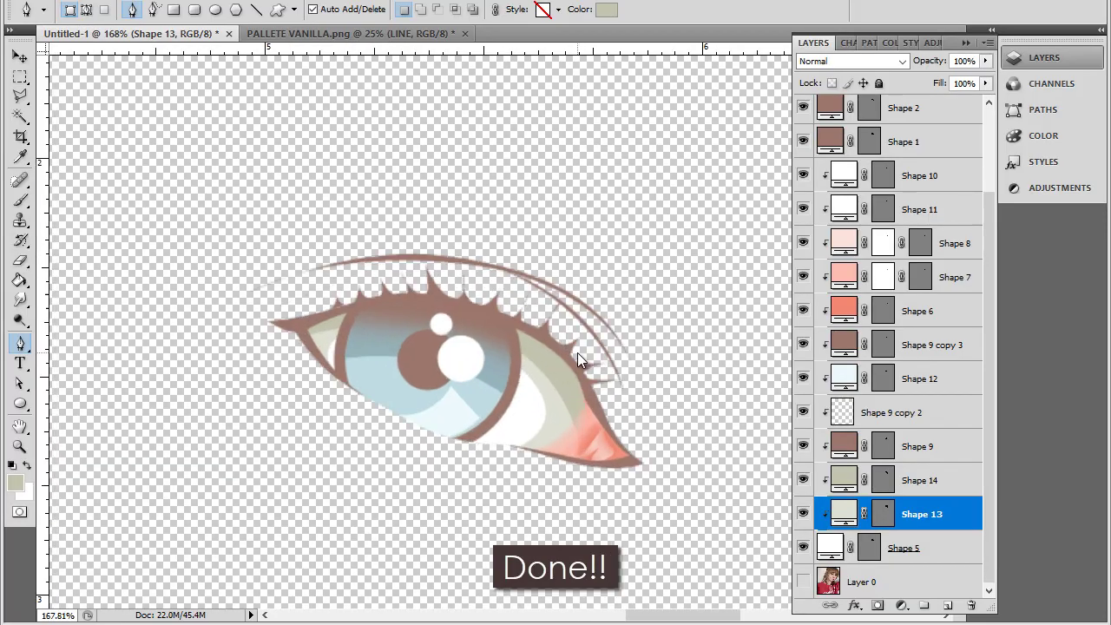